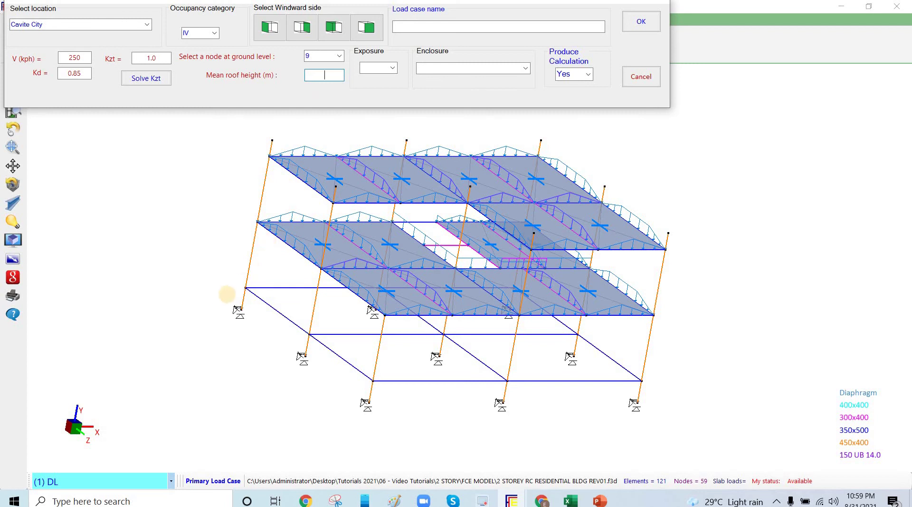
{"action": "left_click_drag", "start_coordinate": [223, 299], "coordinate": [245, 312]}
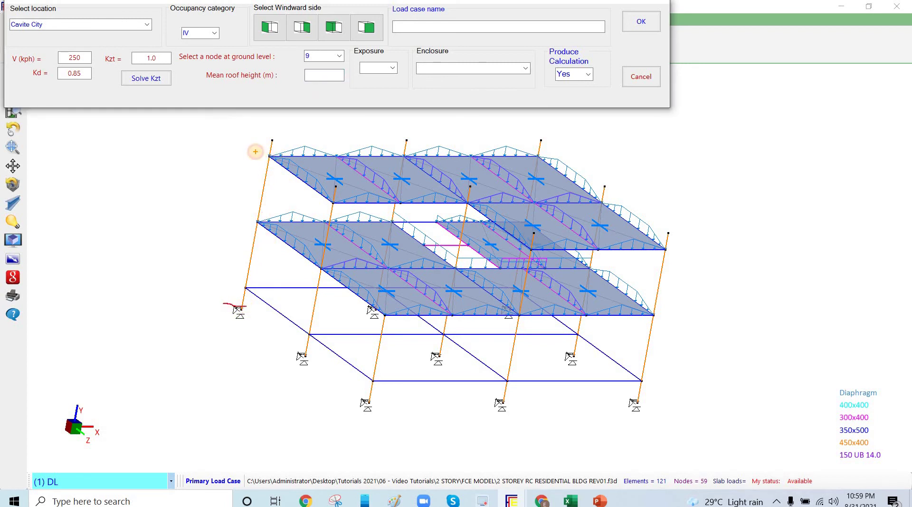
{"action": "left_click_drag", "start_coordinate": [255, 152], "coordinate": [226, 311]}
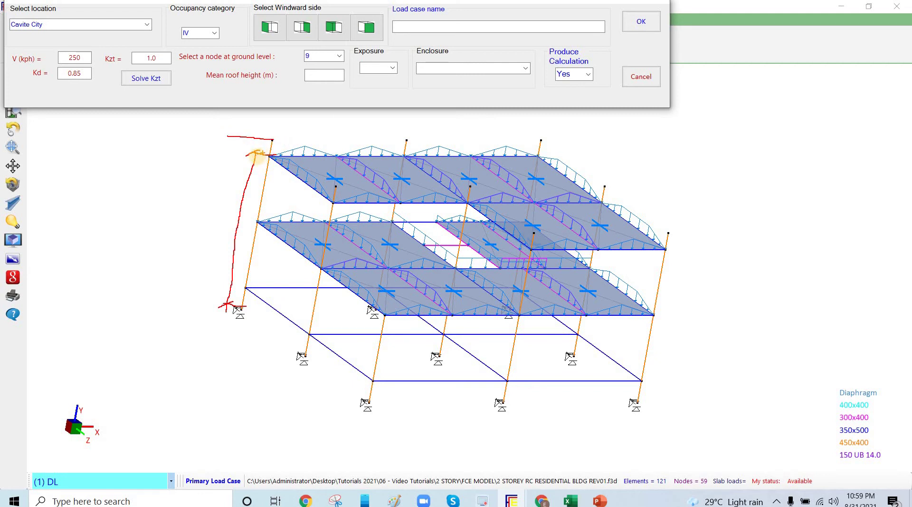
{"action": "left_click_drag", "start_coordinate": [271, 150], "coordinate": [210, 146]}
{"action": "left_click_drag", "start_coordinate": [272, 142], "coordinate": [287, 129]}
{"action": "mouse_move", "coordinate": [703, 213]}
{"action": "left_mouse_down"}
{"action": "mouse_move", "coordinate": [743, 187]}
{"action": "mouse_move", "coordinate": [853, 231]}
{"action": "left_mouse_up"}
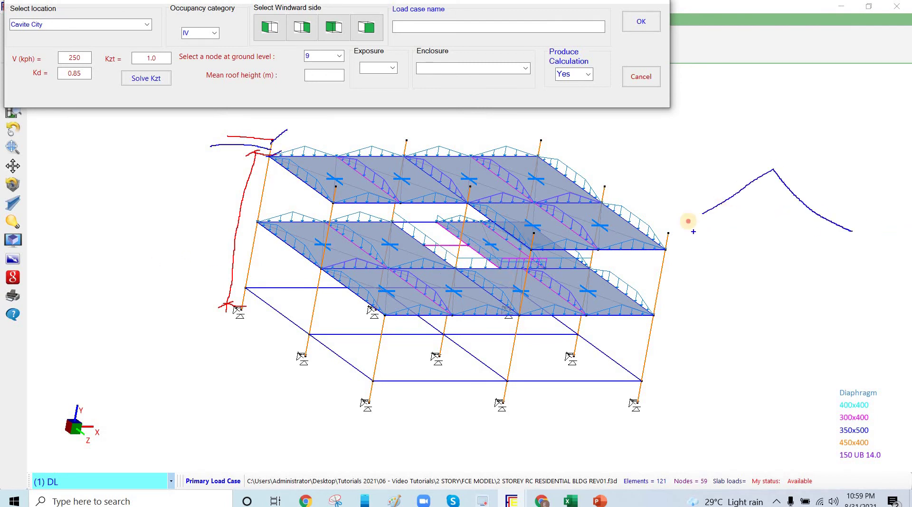
{"action": "left_click_drag", "start_coordinate": [697, 226], "coordinate": [883, 227]}
{"action": "mouse_move", "coordinate": [715, 205]}
{"action": "left_mouse_down"}
{"action": "mouse_move", "coordinate": [676, 225]}
{"action": "mouse_move", "coordinate": [704, 345]}
{"action": "mouse_move", "coordinate": [719, 365]}
{"action": "left_mouse_up"}
{"action": "left_click_drag", "start_coordinate": [852, 225], "coordinate": [851, 342]}
{"action": "mouse_move", "coordinate": [692, 353]}
{"action": "left_mouse_down"}
{"action": "mouse_move", "coordinate": [825, 347]}
{"action": "mouse_move", "coordinate": [851, 324]}
{"action": "left_mouse_up"}
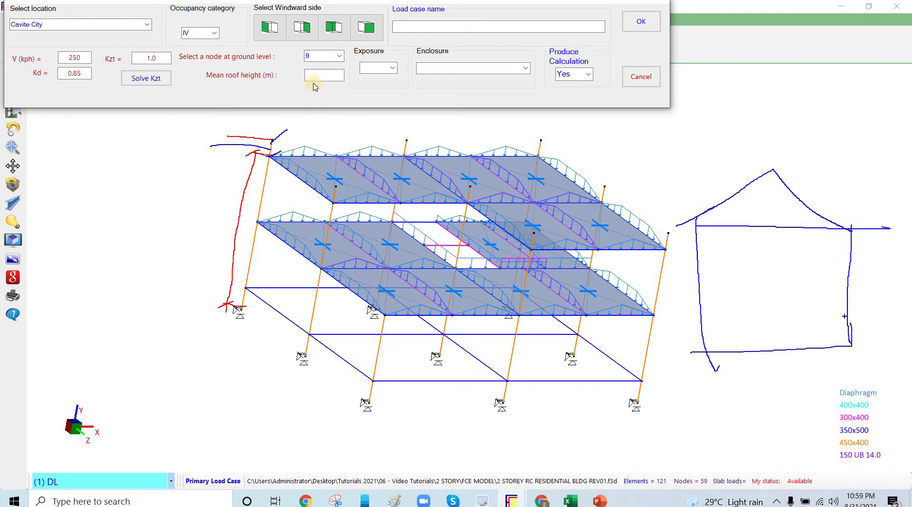
{"action": "left_click", "coordinate": [318, 77]}
{"action": "key", "text": "Escape"}
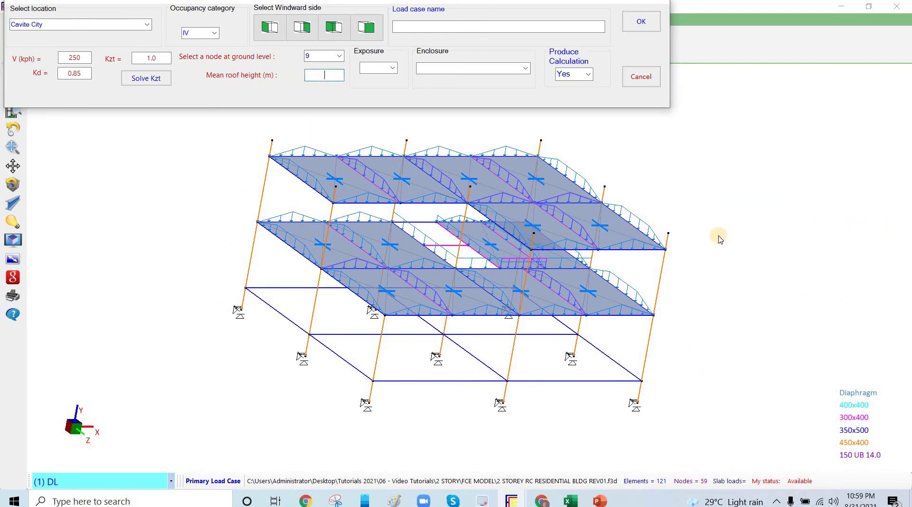
{"action": "left_click", "coordinate": [703, 215]}
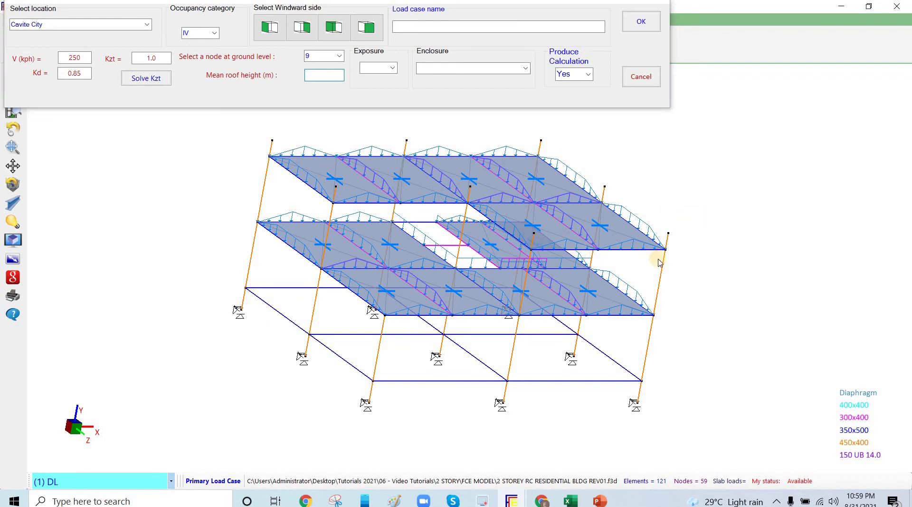
{"action": "left_click", "coordinate": [801, 226]}
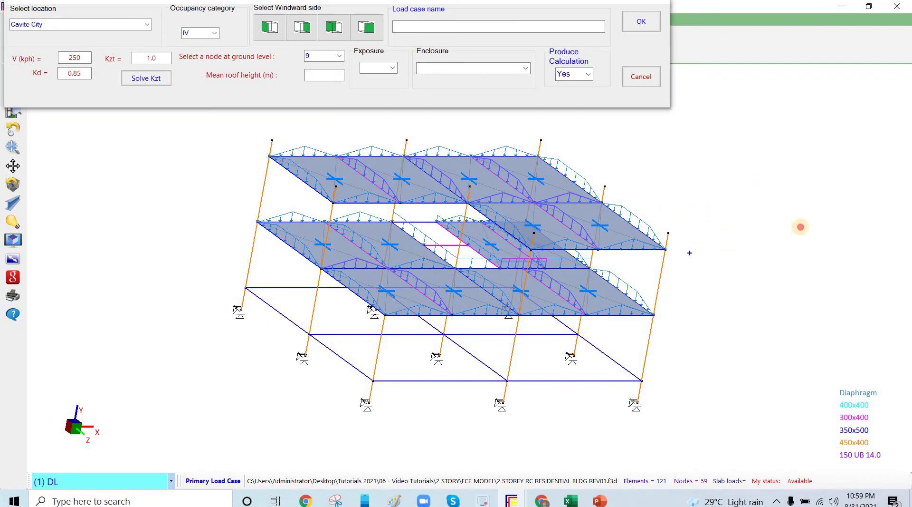
{"action": "mouse_move", "coordinate": [779, 160]}
{"action": "left_mouse_down"}
{"action": "mouse_move", "coordinate": [794, 226]}
{"action": "mouse_move", "coordinate": [774, 160]}
{"action": "left_mouse_up"}
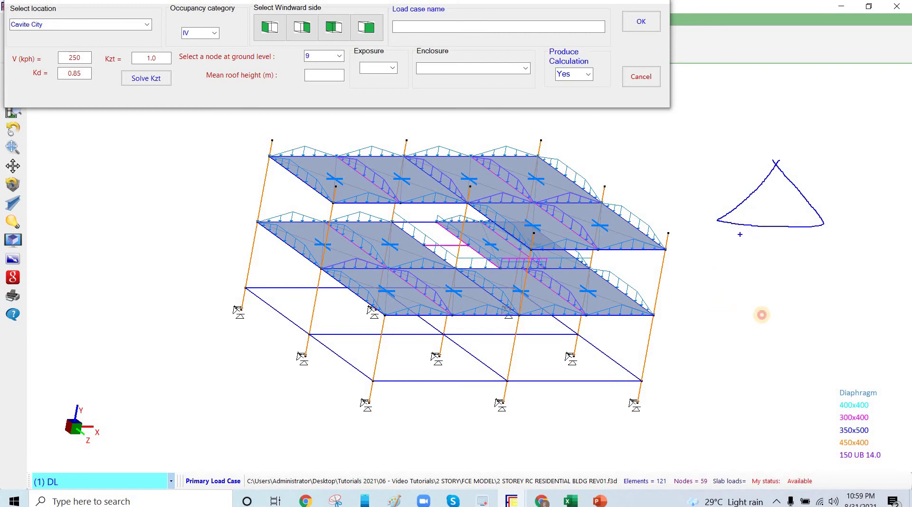
{"action": "left_click_drag", "start_coordinate": [720, 219], "coordinate": [719, 244]}
{"action": "left_click_drag", "start_coordinate": [829, 289], "coordinate": [824, 223]}
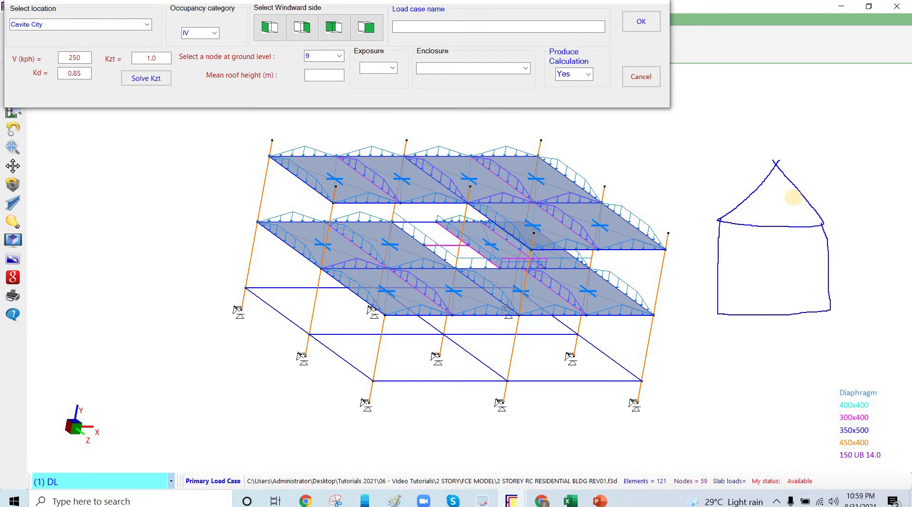
{"action": "left_click_drag", "start_coordinate": [787, 198], "coordinate": [882, 195]}
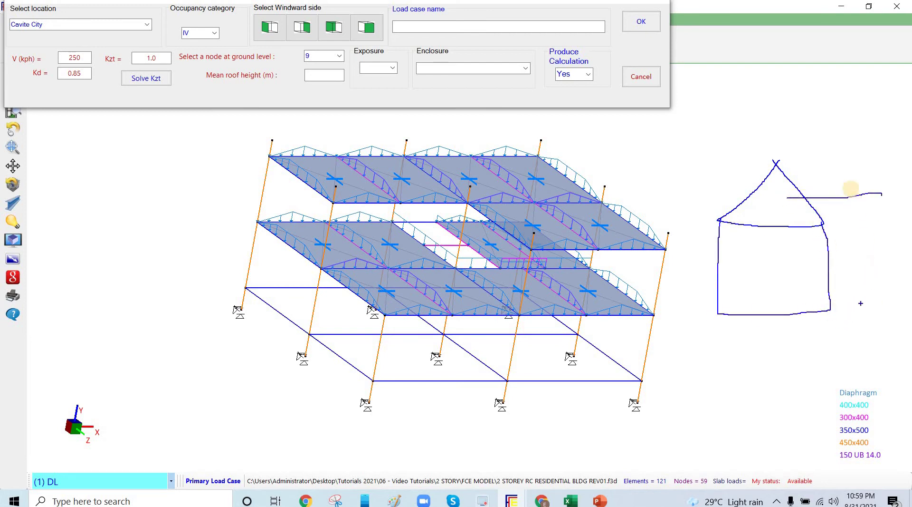
{"action": "left_click_drag", "start_coordinate": [834, 309], "coordinate": [864, 307]}
{"action": "left_click_drag", "start_coordinate": [851, 189], "coordinate": [869, 319]}
{"action": "left_click_drag", "start_coordinate": [873, 295], "coordinate": [855, 310]}
{"action": "left_click_drag", "start_coordinate": [864, 184], "coordinate": [847, 207]}
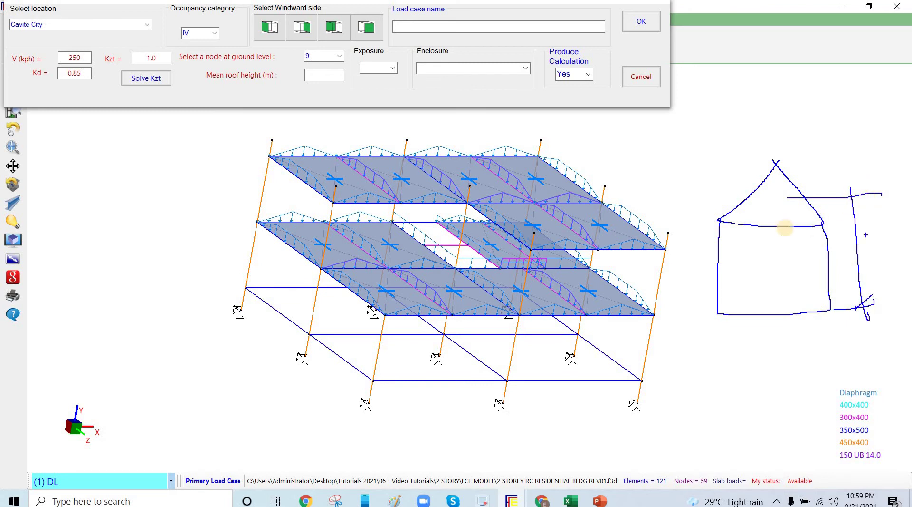
{"action": "left_click_drag", "start_coordinate": [693, 220], "coordinate": [717, 215]}
{"action": "left_click_drag", "start_coordinate": [691, 158], "coordinate": [724, 150]}
{"action": "left_click_drag", "start_coordinate": [696, 141], "coordinate": [710, 240]}
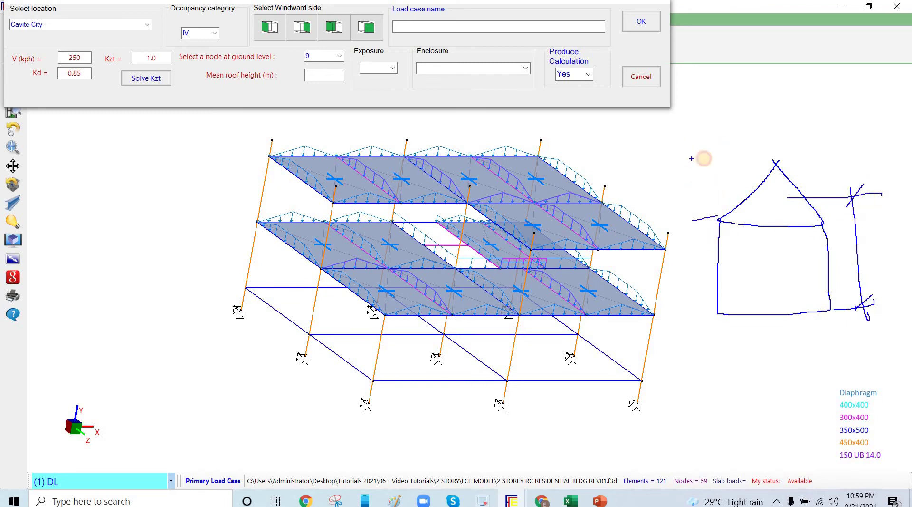
{"action": "left_click_drag", "start_coordinate": [705, 148], "coordinate": [680, 167]}
{"action": "left_click_drag", "start_coordinate": [720, 199], "coordinate": [691, 222]}
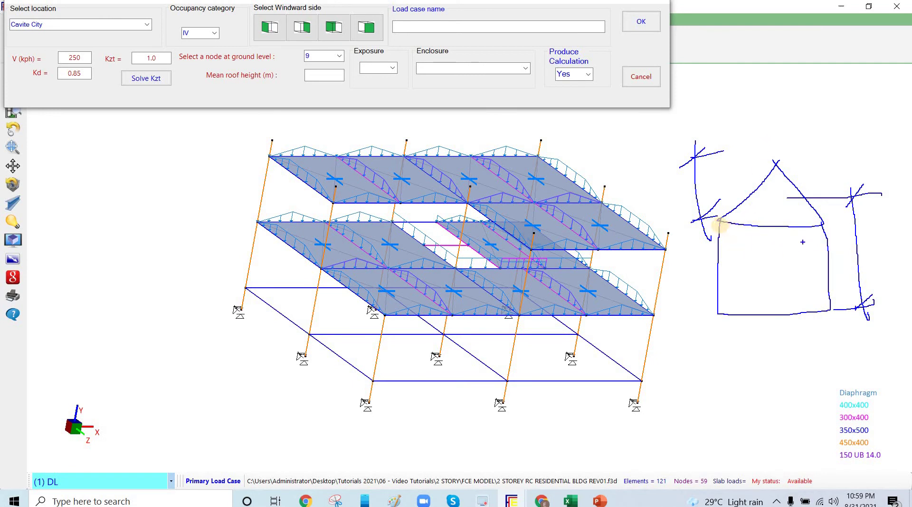
{"action": "left_click_drag", "start_coordinate": [717, 221], "coordinate": [825, 217]}
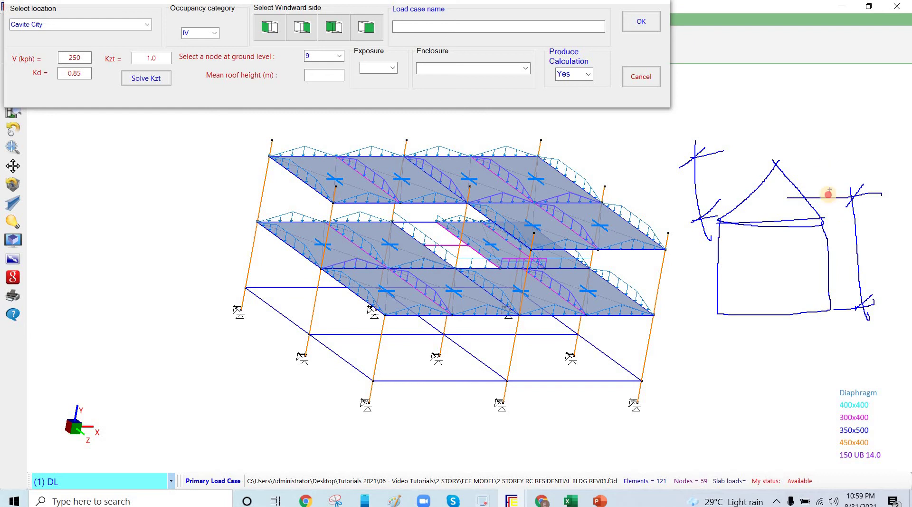
{"action": "left_click_drag", "start_coordinate": [825, 167], "coordinate": [830, 221]}
{"action": "left_click_drag", "start_coordinate": [823, 225], "coordinate": [840, 212]}
{"action": "left_click_drag", "start_coordinate": [803, 172], "coordinate": [835, 160]}
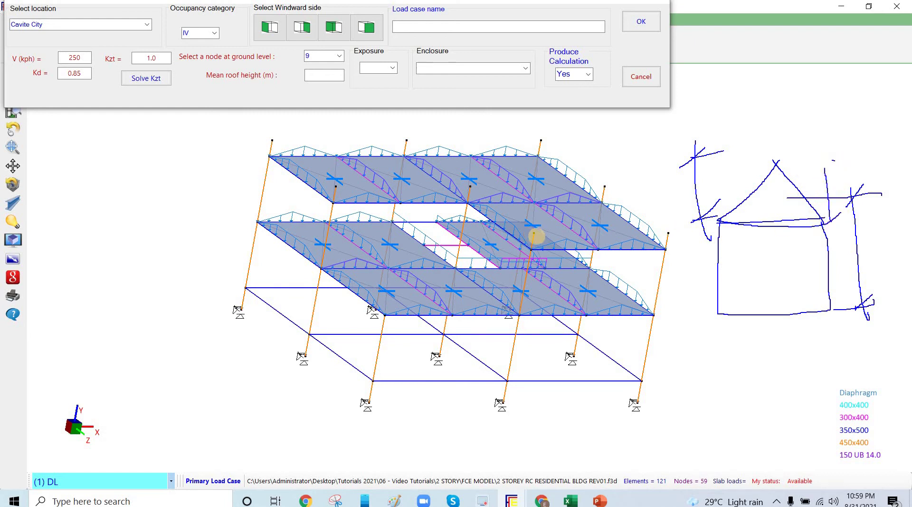
{"action": "key", "text": "Escape"}
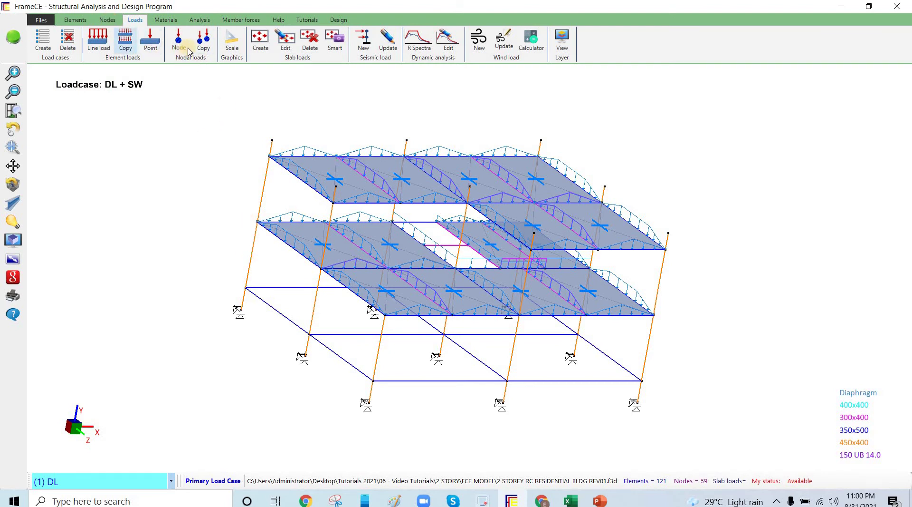
Measure the node distance from the rear-left corner column's base support up to the roof beam level
{"action": "left_click", "coordinate": [107, 20]}
{"action": "left_click", "coordinate": [218, 45]}
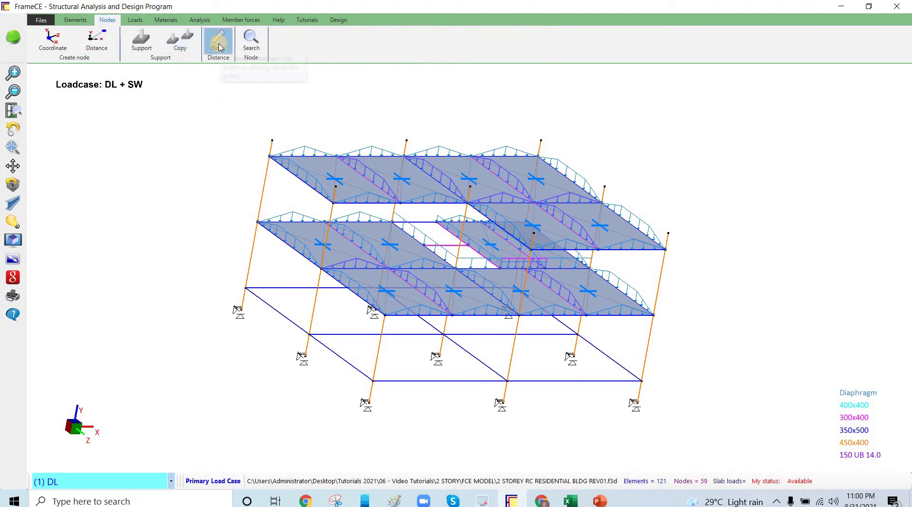
{"action": "left_click", "coordinate": [242, 309]}
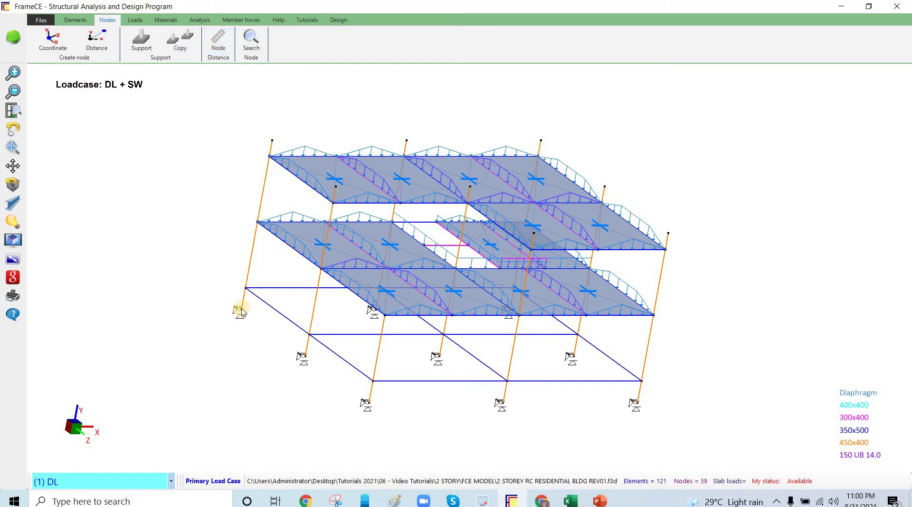
{"action": "left_click", "coordinate": [242, 309]}
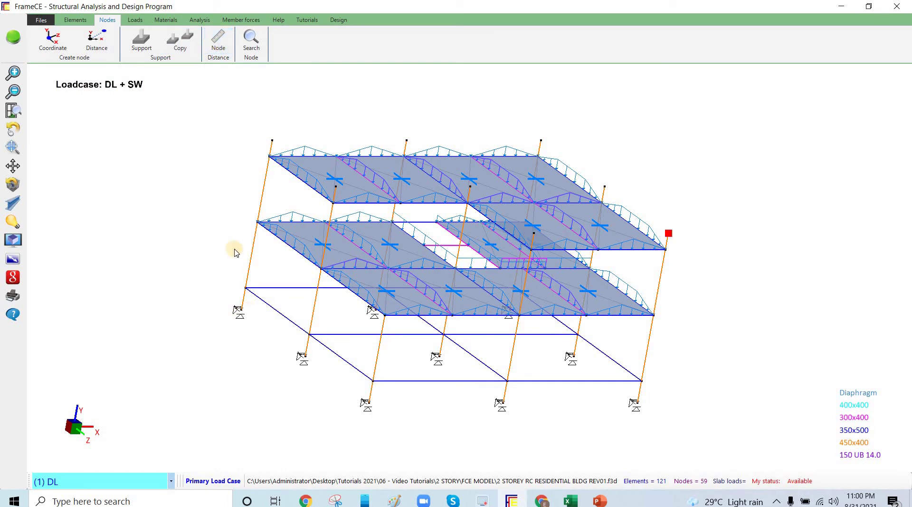
{"action": "left_click", "coordinate": [270, 158]}
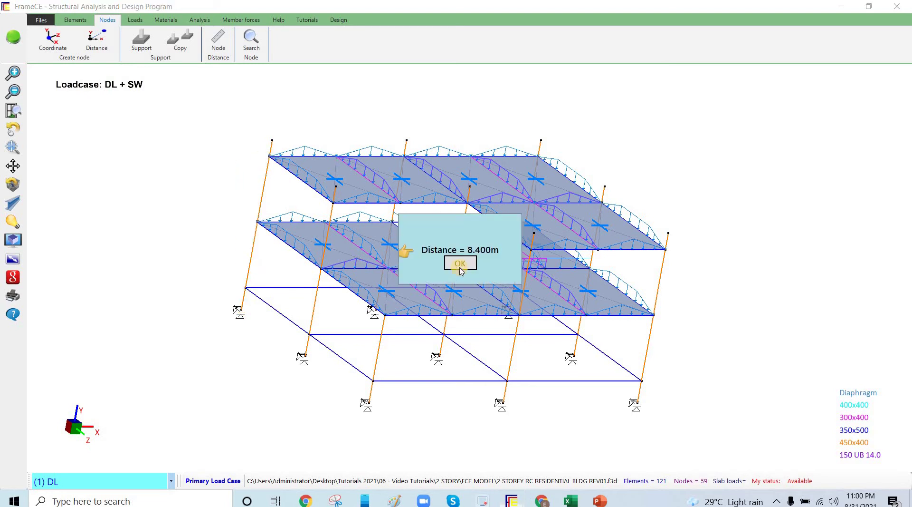
{"action": "left_click", "coordinate": [460, 264]}
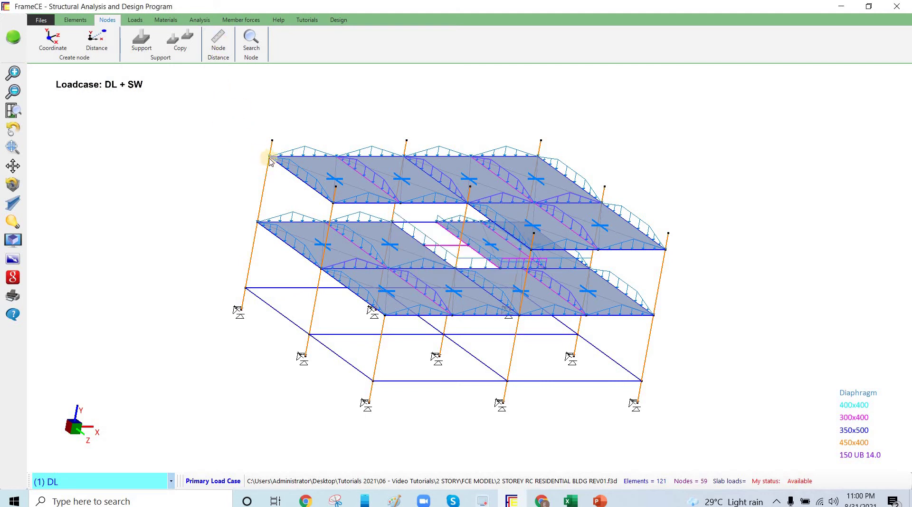
Measure the node distance from the roof beam level to the top of the same rear-left corner column's stub
{"action": "left_click", "coordinate": [219, 43]}
{"action": "left_click", "coordinate": [270, 143]}
{"action": "left_click", "coordinate": [272, 141]}
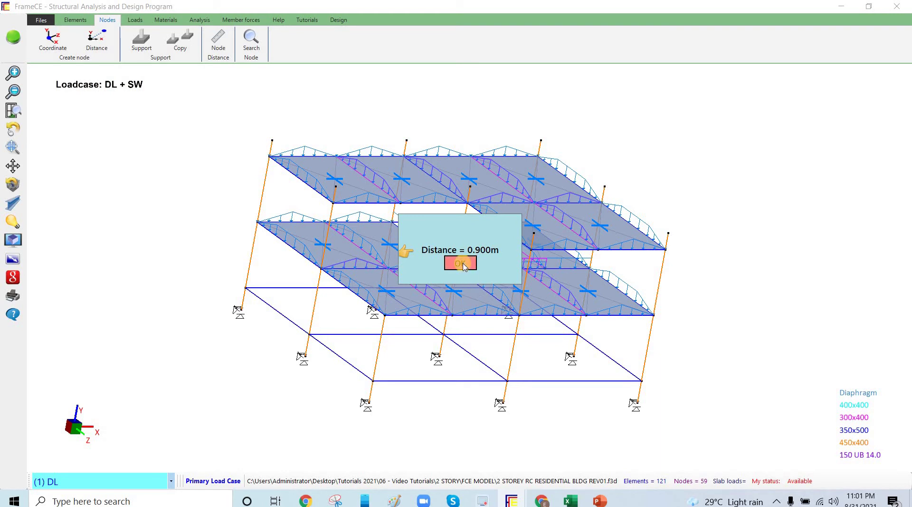
{"action": "left_click", "coordinate": [461, 262]}
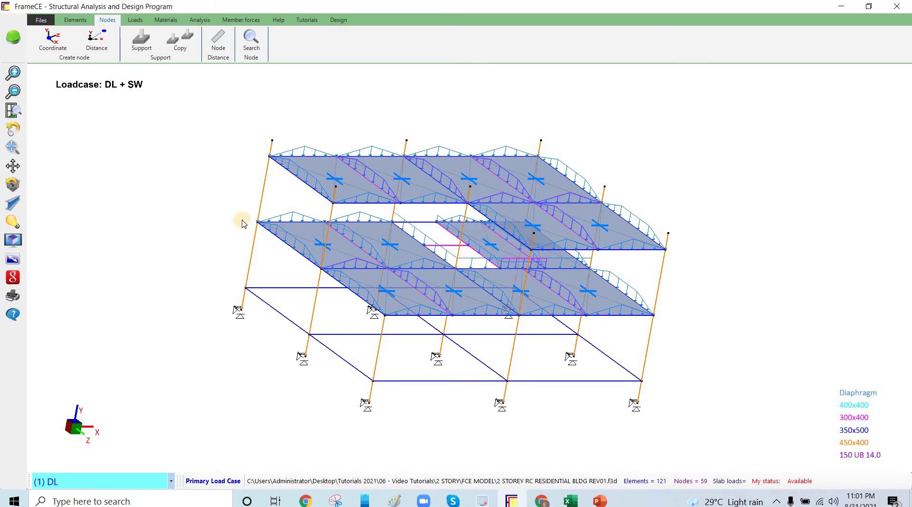
Start a new wind load with Cavite City as the location and occupancy category IV
{"action": "left_click", "coordinate": [135, 20]}
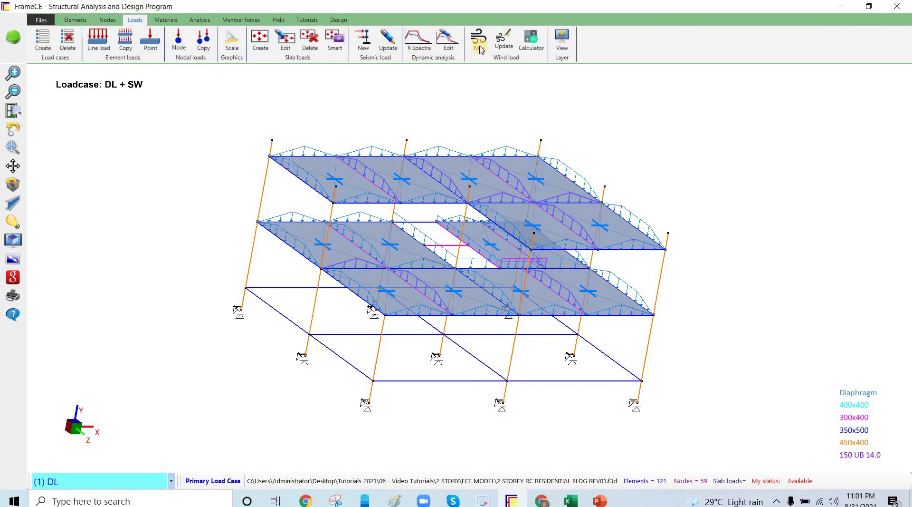
{"action": "left_click", "coordinate": [479, 47]}
{"action": "key", "text": "alt+Down"}
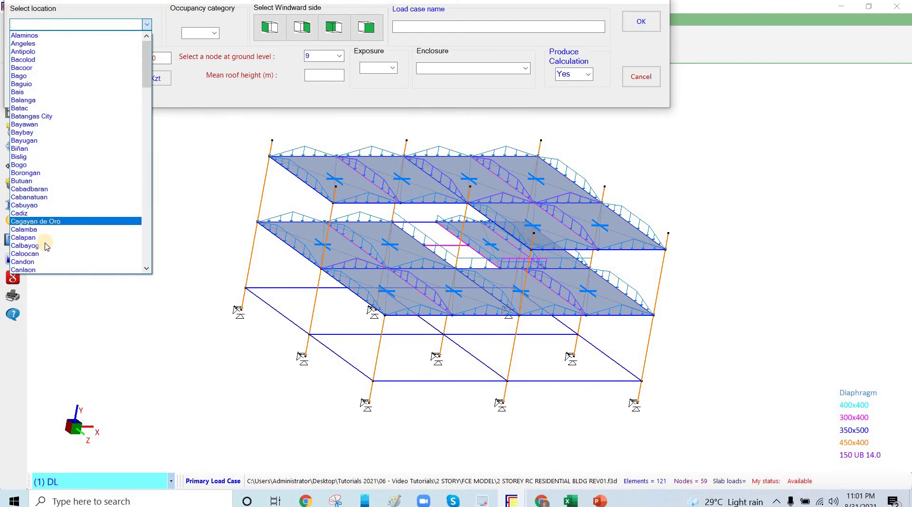
{"action": "scroll", "coordinate": [44, 240], "scroll_direction": "down", "scroll_amount": 3}
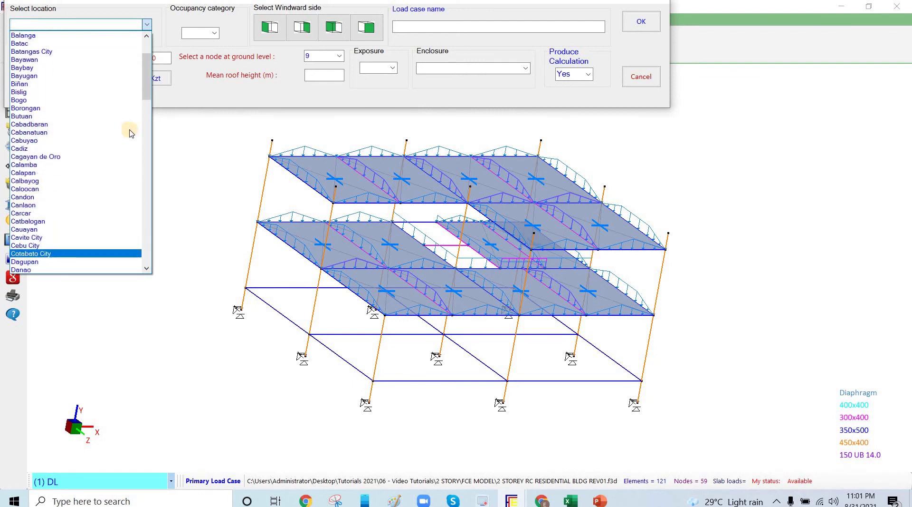
{"action": "left_click", "coordinate": [44, 238]}
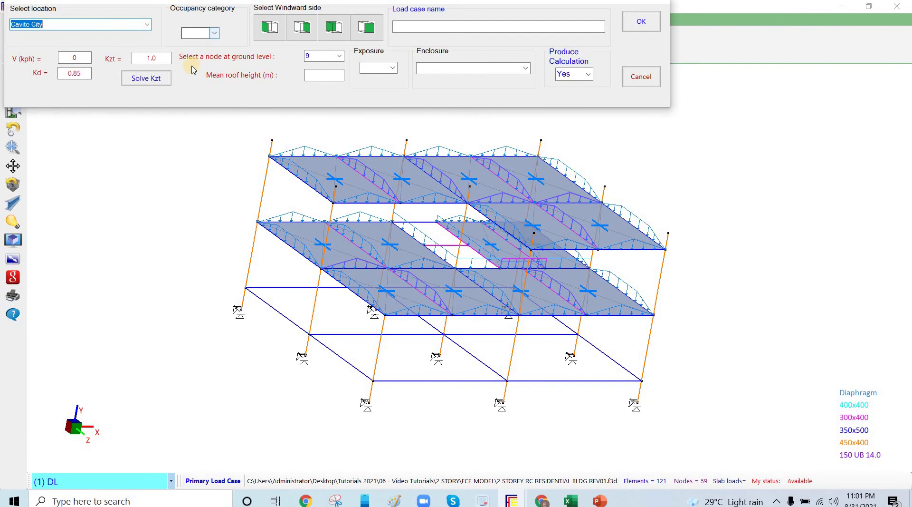
{"action": "left_click", "coordinate": [214, 33]}
{"action": "left_click", "coordinate": [200, 68]}
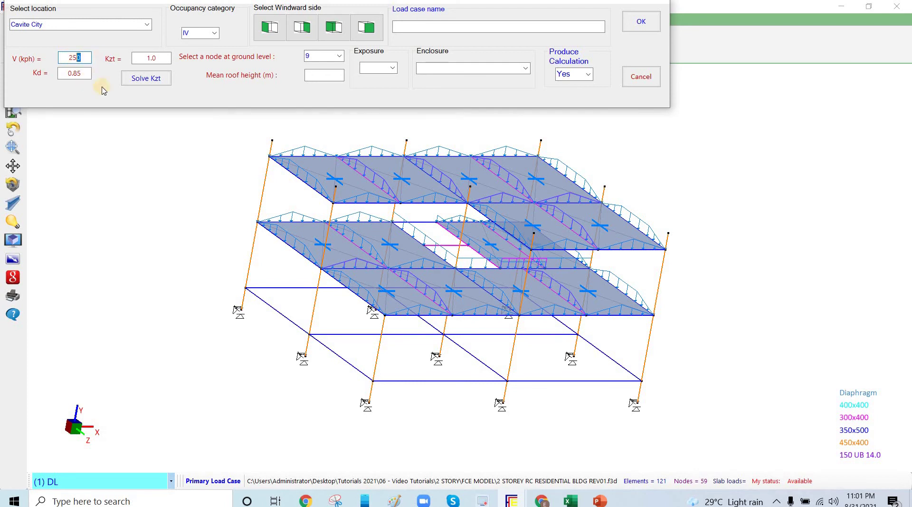
Set the wind load's ground-level node to 9 and the mean roof height to 8.95 m
{"action": "left_click", "coordinate": [340, 56]}
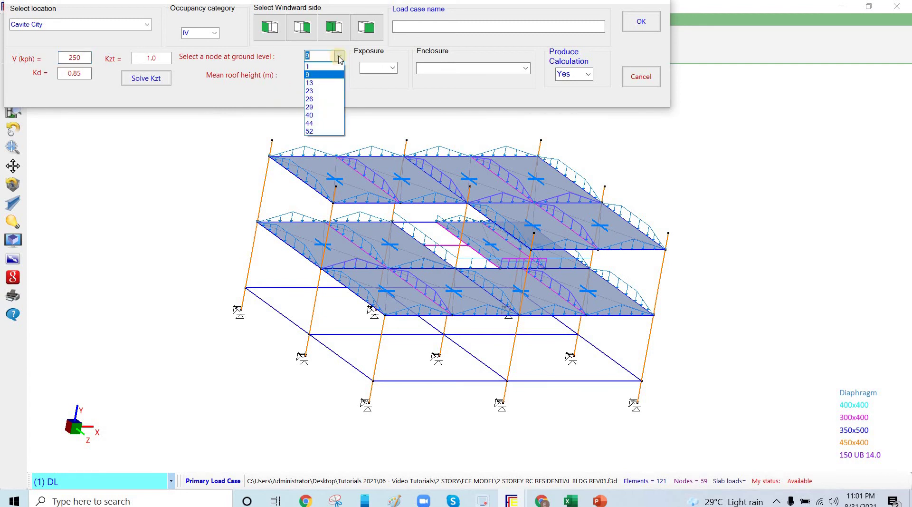
{"action": "left_click", "coordinate": [327, 65]}
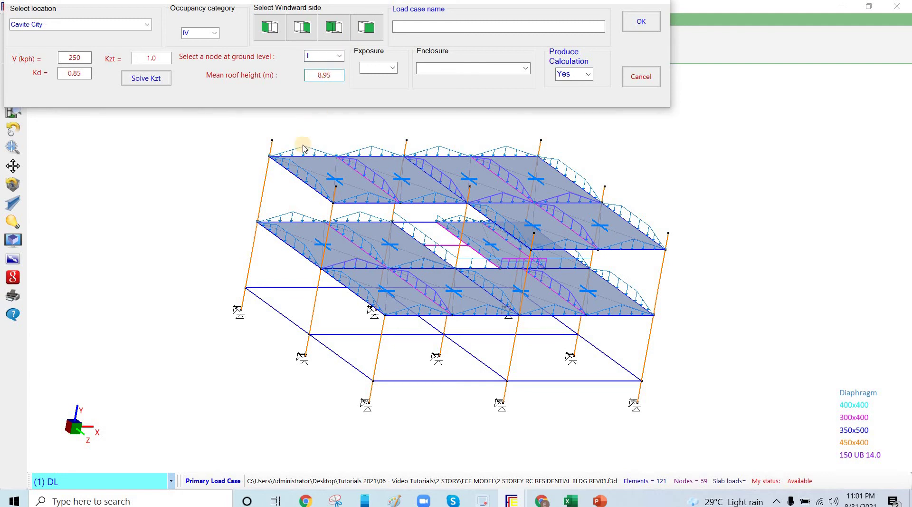
{"action": "left_click", "coordinate": [338, 56]}
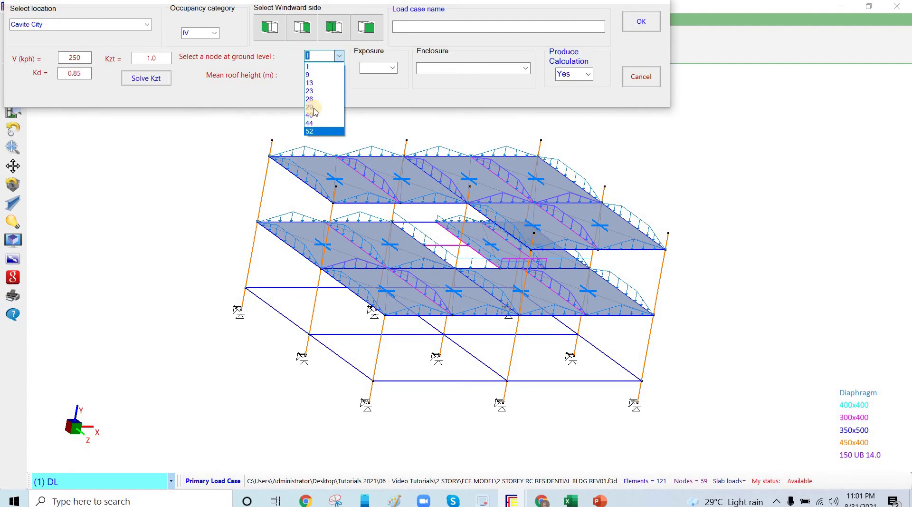
{"action": "left_click", "coordinate": [317, 75]}
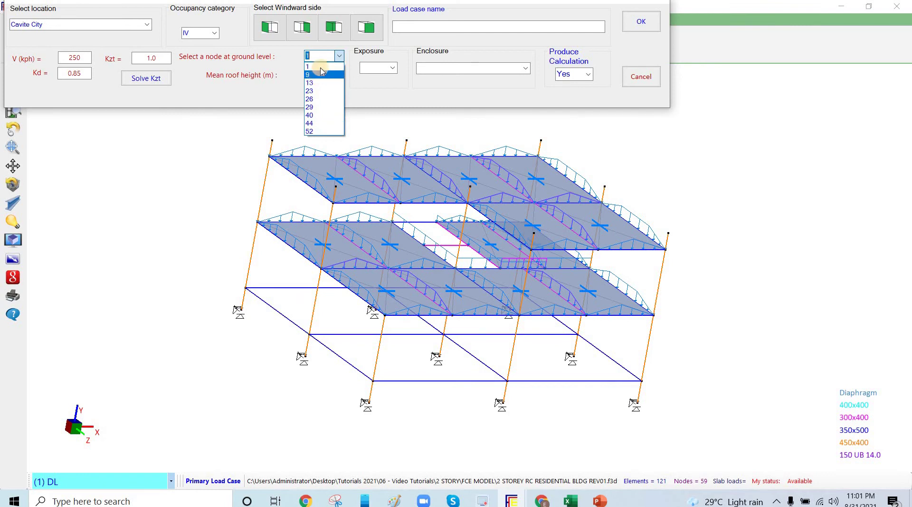
{"action": "left_click", "coordinate": [325, 57]}
{"action": "left_click", "coordinate": [338, 64]}
{"action": "left_click", "coordinate": [338, 57]}
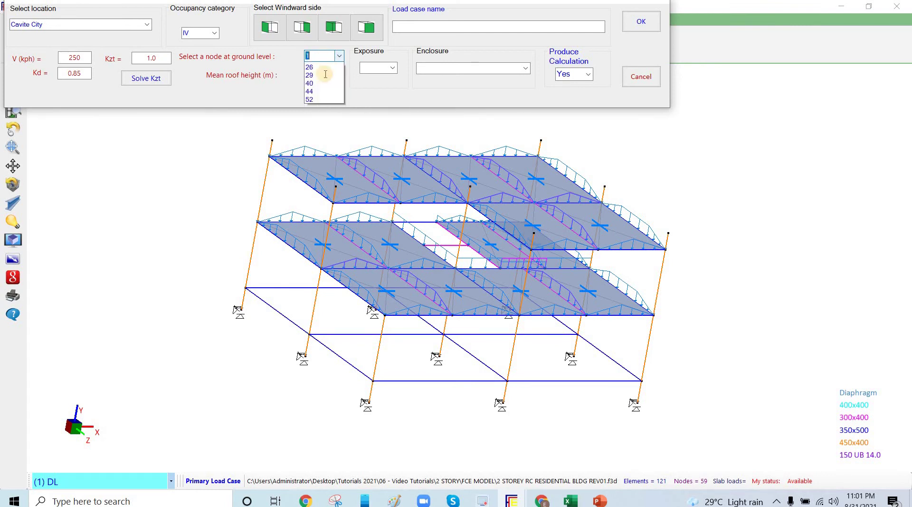
{"action": "left_click", "coordinate": [324, 76]}
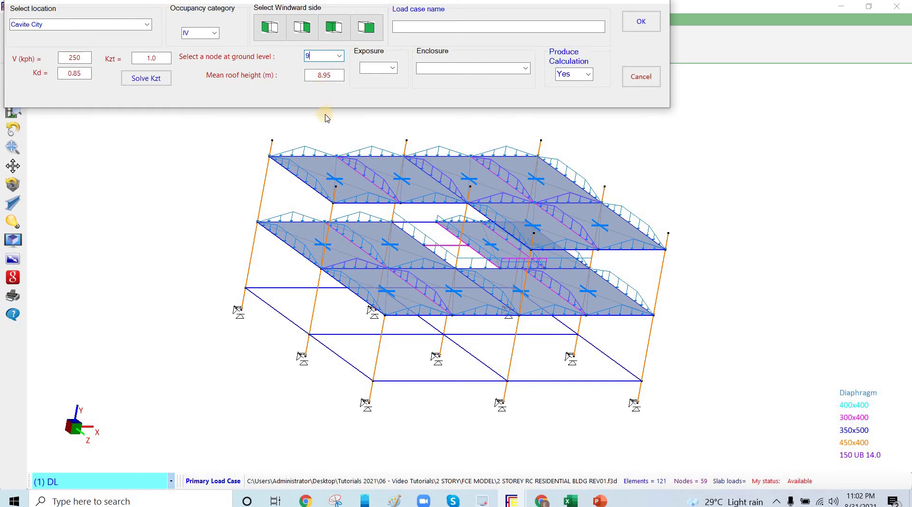
Set the wind load's exposure to C and its enclosure classification to Enclosed
{"action": "left_click", "coordinate": [394, 69]}
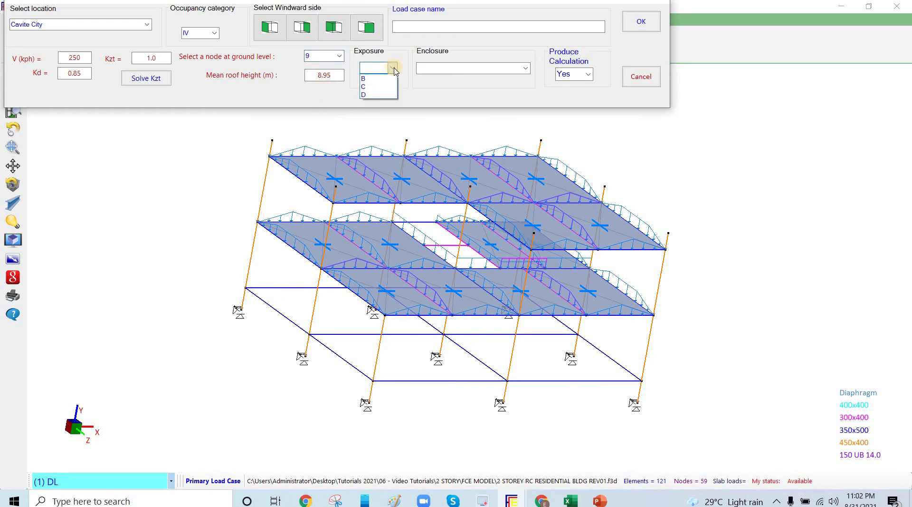
{"action": "left_click", "coordinate": [379, 87]}
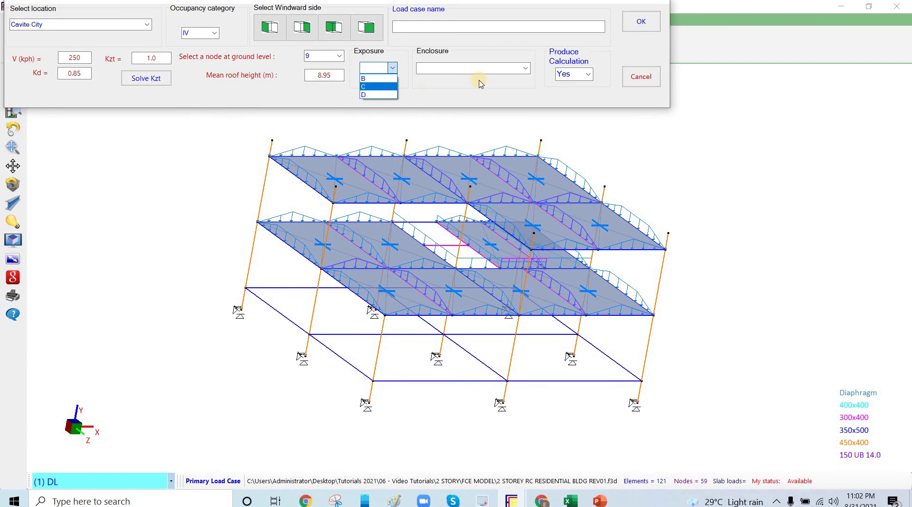
{"action": "left_click", "coordinate": [526, 69]}
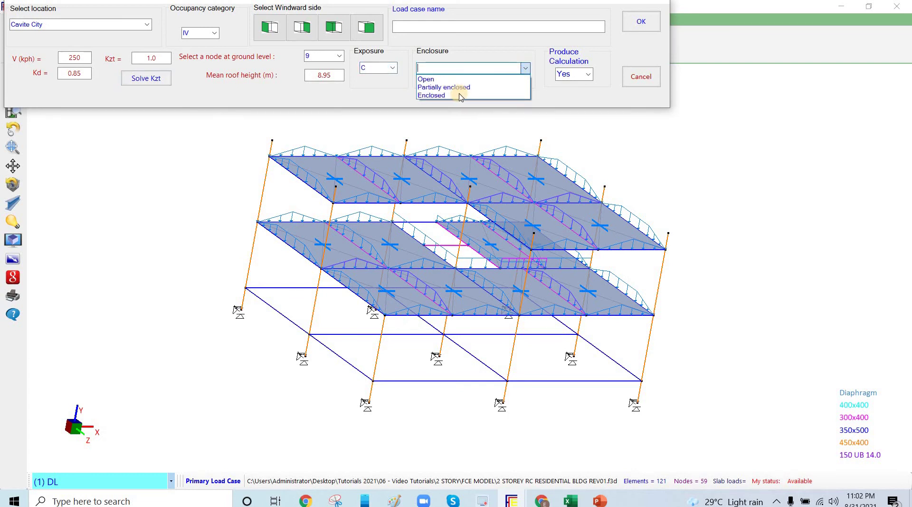
{"action": "left_click", "coordinate": [523, 95]}
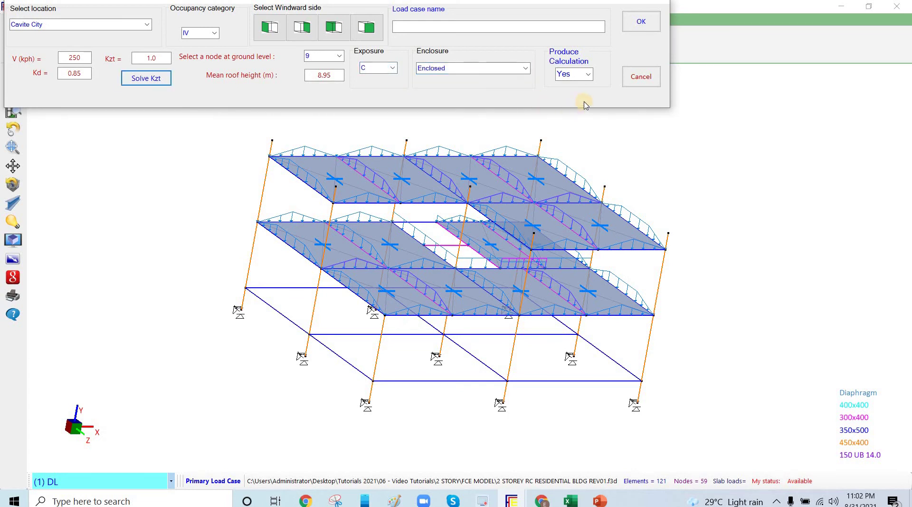
Name the wind load case WIND X
{"action": "left_click", "coordinate": [442, 27]}
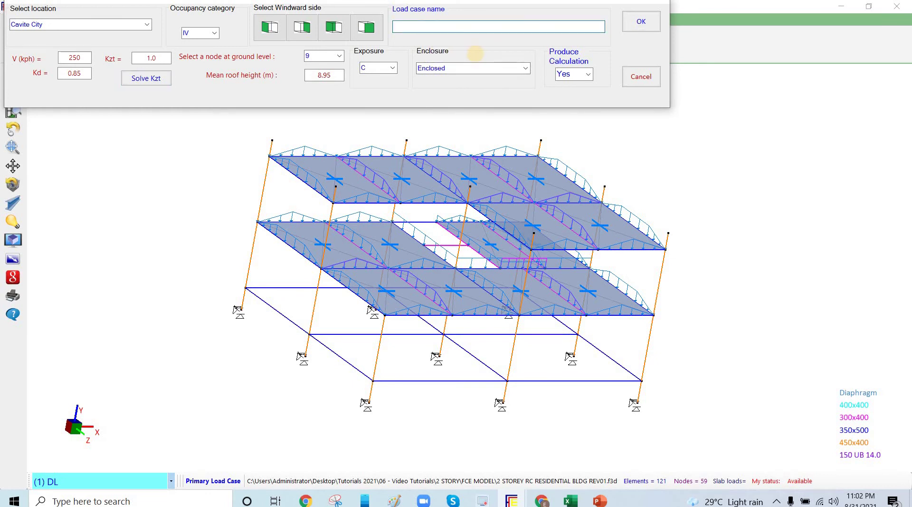
{"action": "key", "text": "Caps_Lock"}
{"action": "type", "text": "WX"}
Preview the building faces covered by different windward side options, ending with the +Z face
{"action": "left_click", "coordinate": [268, 29]}
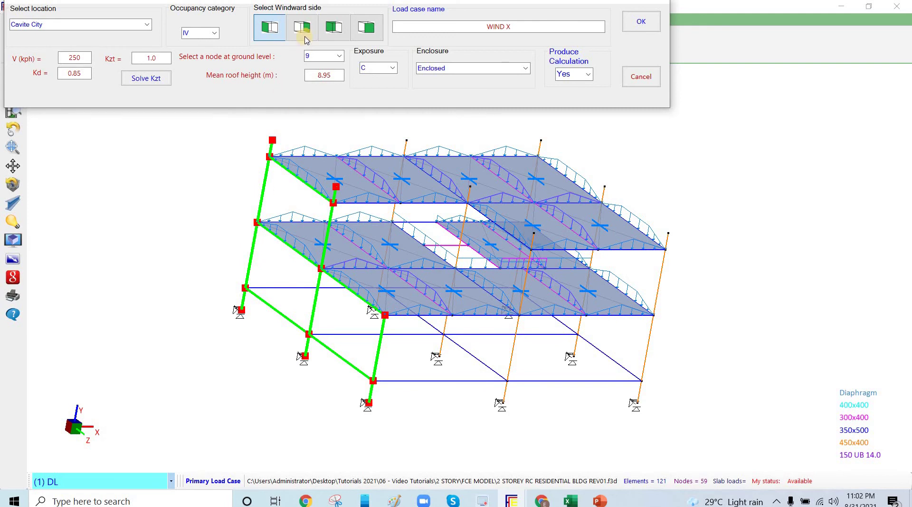
{"action": "left_click", "coordinate": [336, 30]}
{"action": "left_click", "coordinate": [366, 29]}
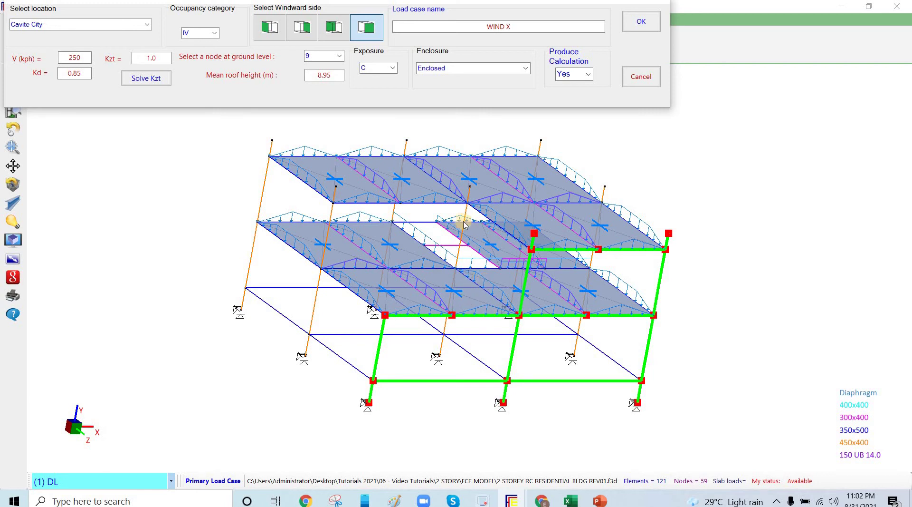
Add the set-back second-storey bay's roof beams, two columns and floor beams to the +Z windward side
{"action": "left_click", "coordinate": [449, 204]}
{"action": "left_click", "coordinate": [383, 204]}
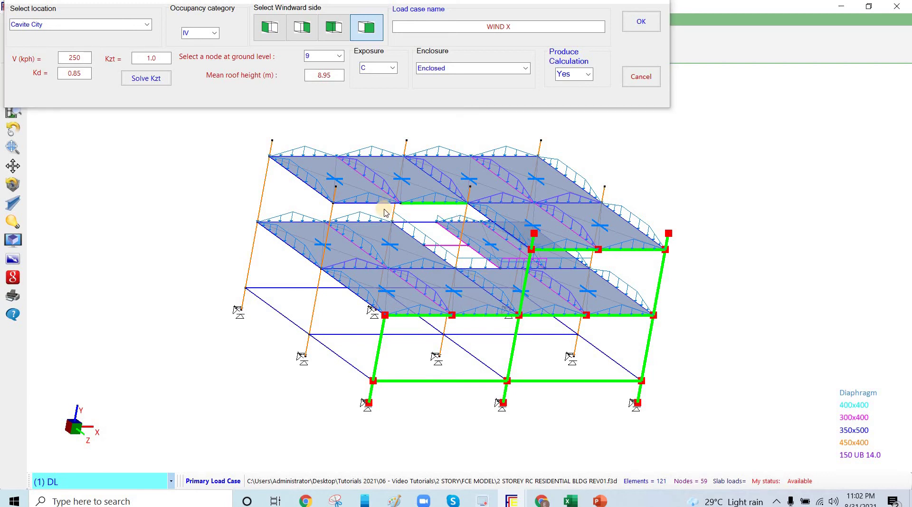
{"action": "left_click", "coordinate": [332, 212]}
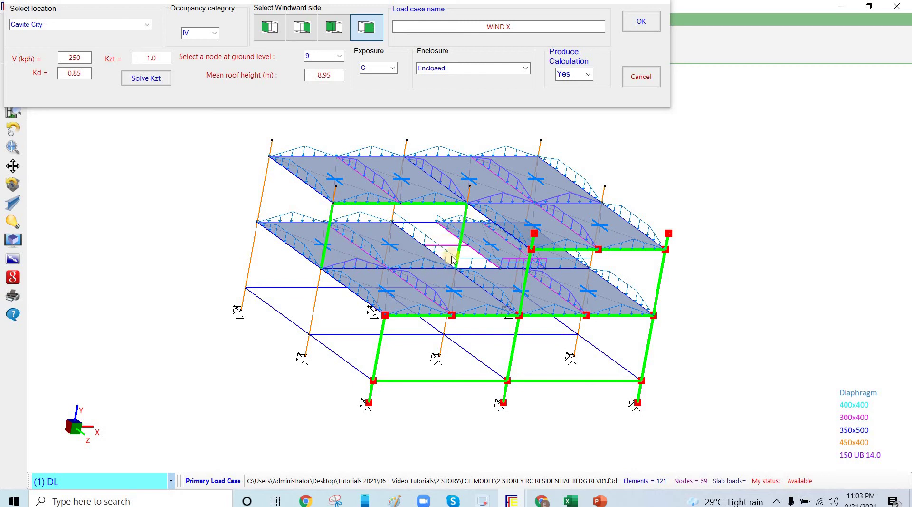
{"action": "left_click", "coordinate": [461, 240]}
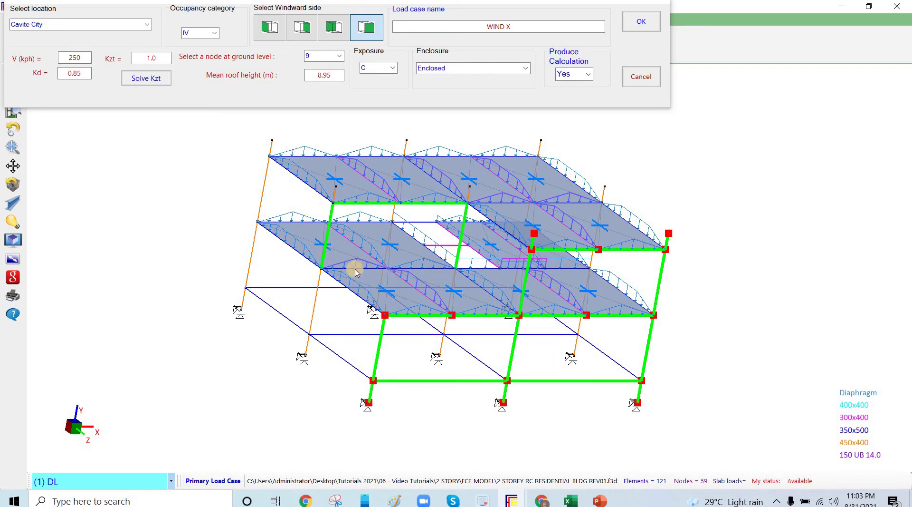
{"action": "left_click", "coordinate": [410, 268]}
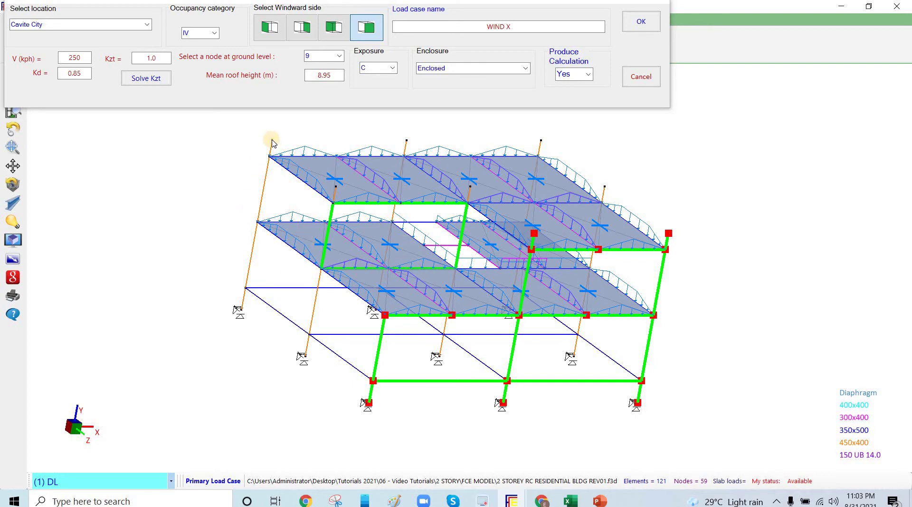
Choose the -X face as windward side and add the set-back roof beam, floor beam and two second-storey columns
{"action": "left_click", "coordinate": [270, 27]}
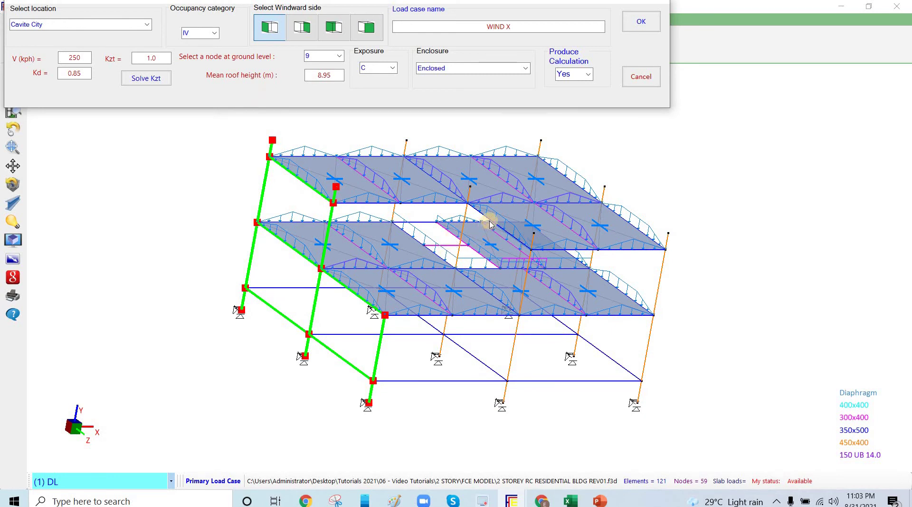
{"action": "left_click", "coordinate": [526, 246]}
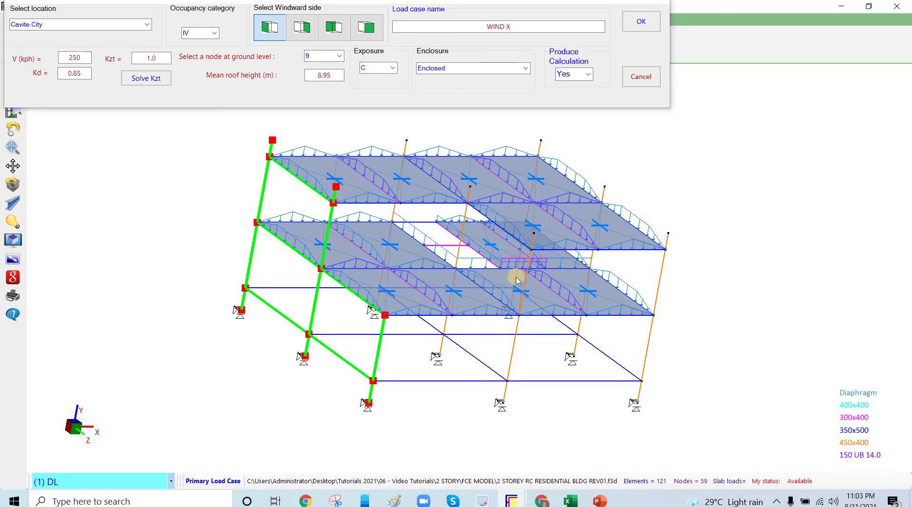
{"action": "left_click", "coordinate": [510, 304]}
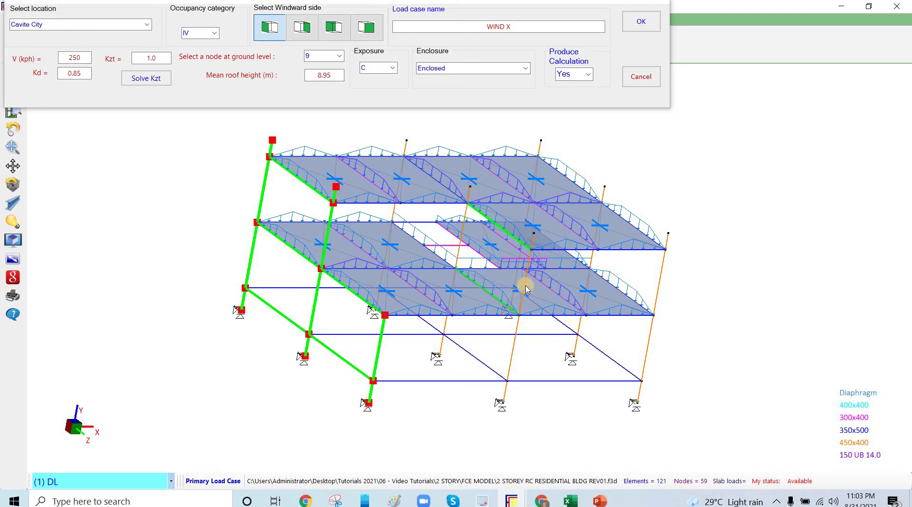
{"action": "left_click", "coordinate": [526, 286]}
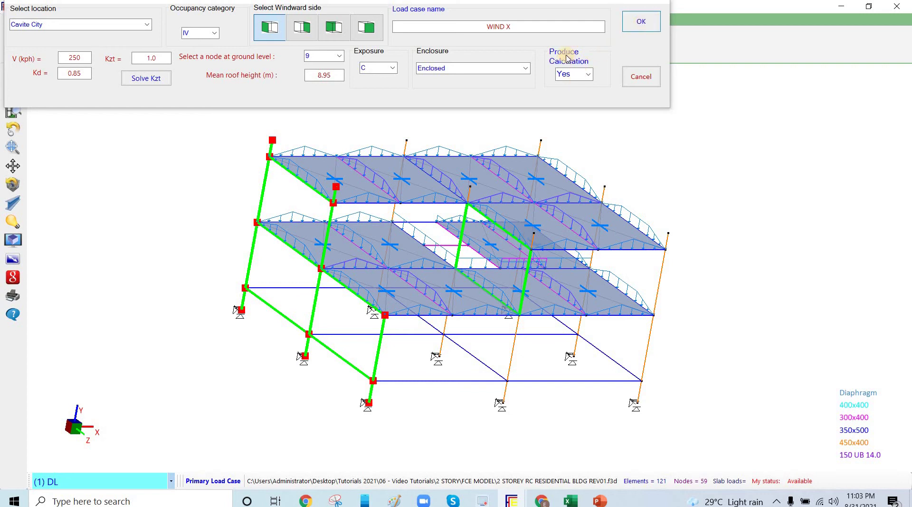
Set calculation output to Yes and generate the WIND X load case with its calculation report
{"action": "left_click", "coordinate": [579, 74]}
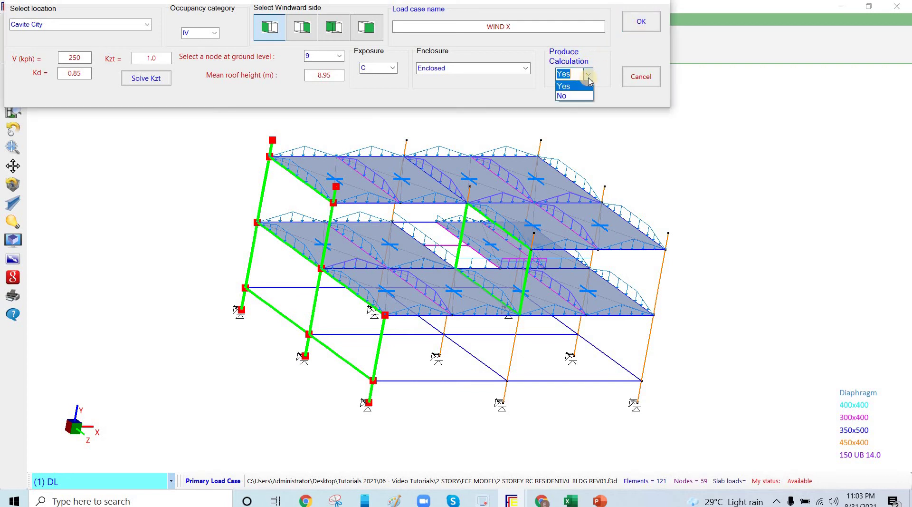
{"action": "left_click", "coordinate": [570, 83]}
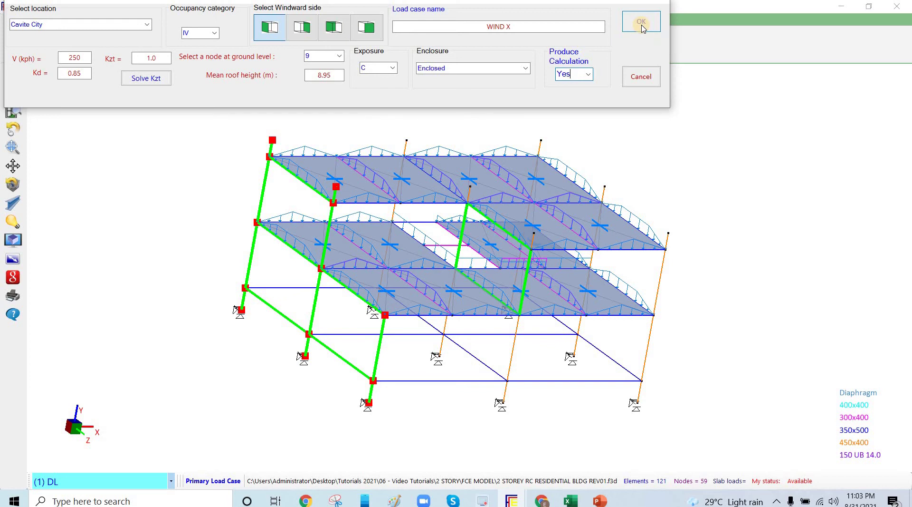
{"action": "left_click", "coordinate": [643, 29]}
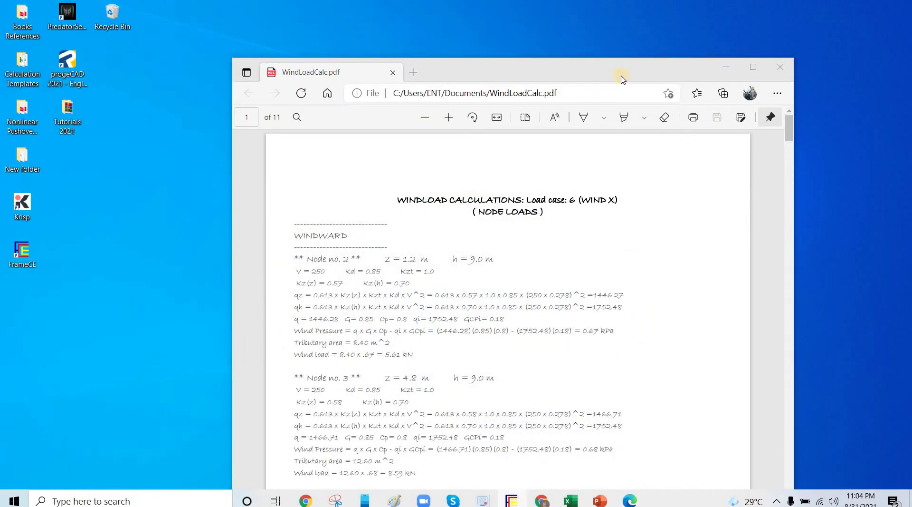
Maximize the WindLoadCalc.pdf report and examine the windward node load calculations for WIND X
{"action": "left_click", "coordinate": [753, 67]}
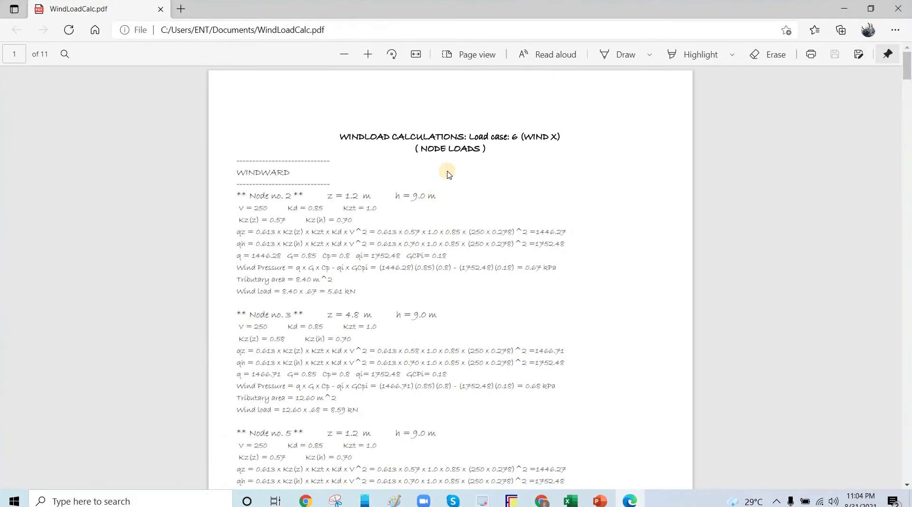
{"action": "scroll", "coordinate": [438, 170], "scroll_direction": "down", "scroll_amount": 9}
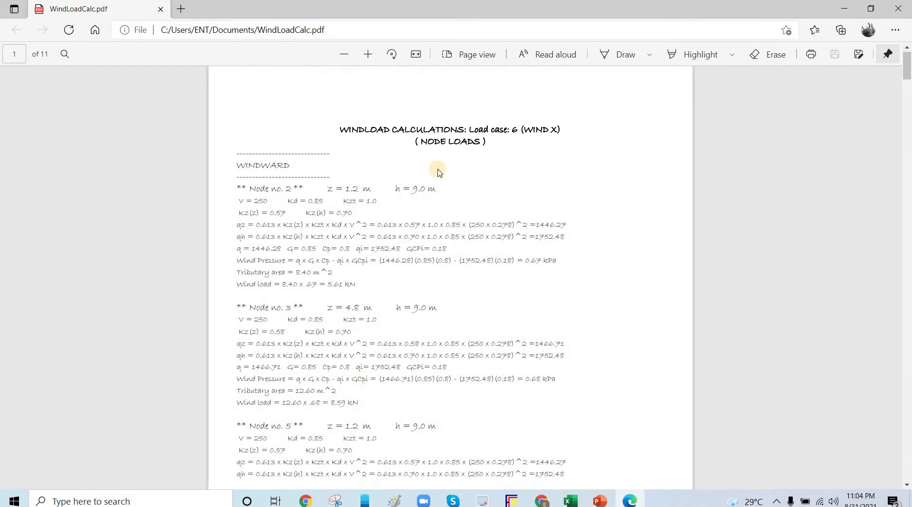
{"action": "scroll", "coordinate": [334, 152], "scroll_direction": "up", "scroll_amount": 9}
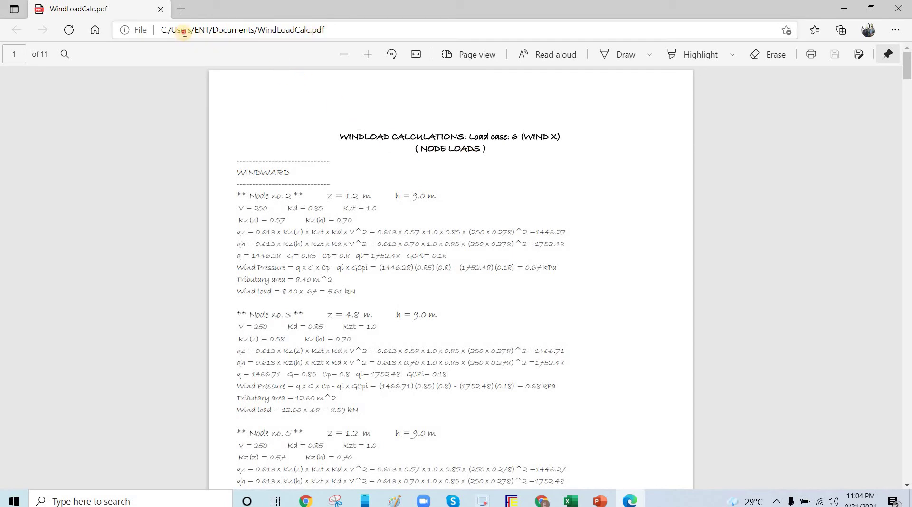
Copy the folder path of WindLoadCalc.pdf from its file address, leaving out the file name
{"action": "left_click", "coordinate": [349, 29]}
{"action": "left_click", "coordinate": [348, 31]}
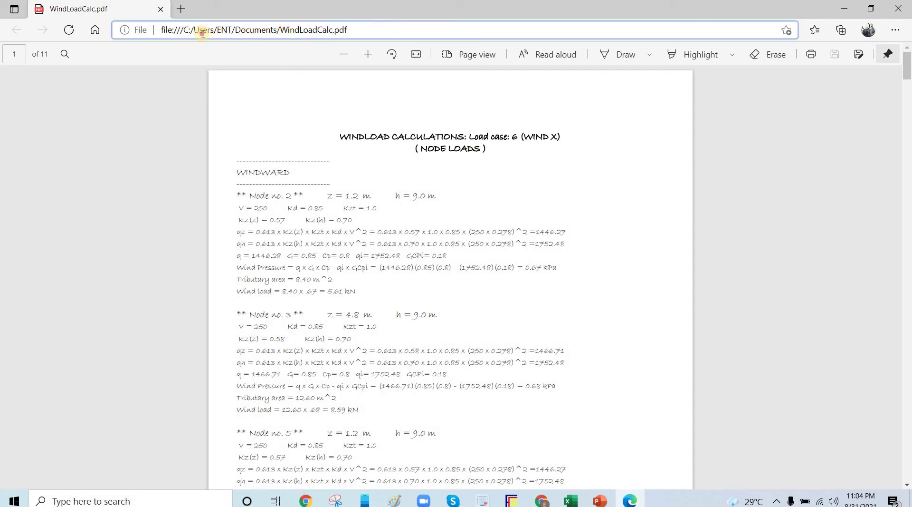
{"action": "left_click_drag", "start_coordinate": [348, 32], "coordinate": [160, 31]}
{"action": "left_click", "coordinate": [250, 30]}
{"action": "left_click_drag", "start_coordinate": [196, 28], "coordinate": [152, 32]}
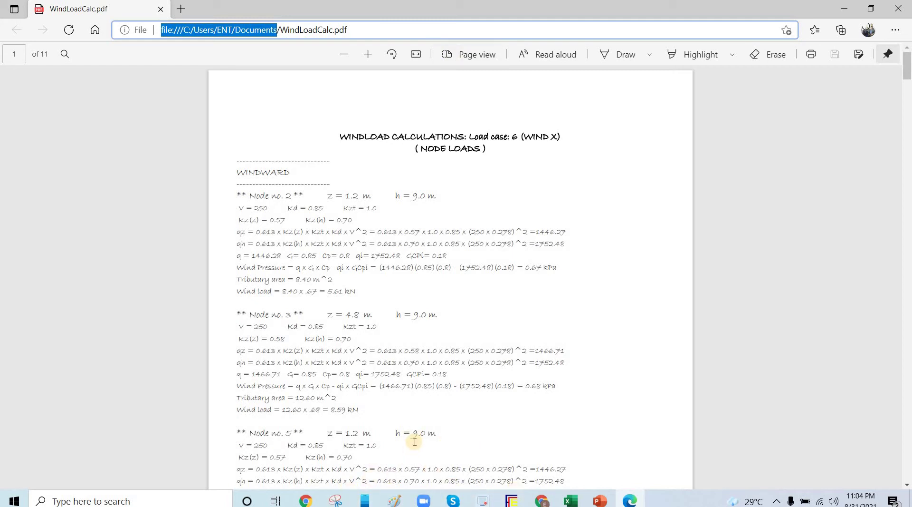
Open the report's Documents folder in File Explorer using the copied path, and enlarge the window
{"action": "key", "text": "super+e"}
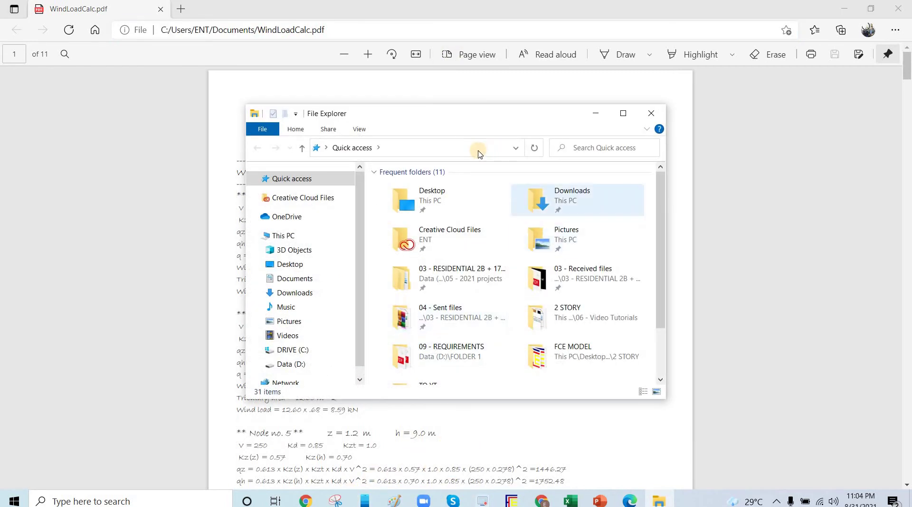
{"action": "left_click", "coordinate": [479, 151]}
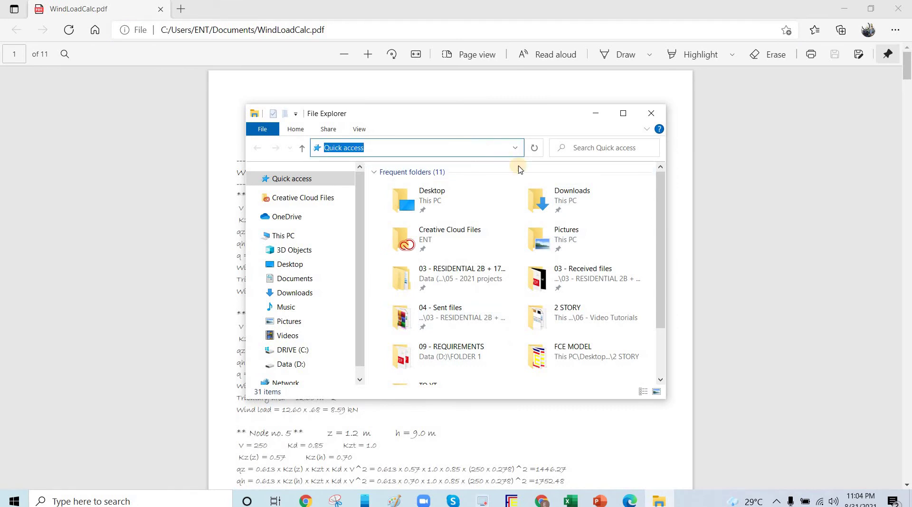
{"action": "type", "text": "file:///C:/Users/ENT/Documents/"}
{"action": "key", "text": "Return"}
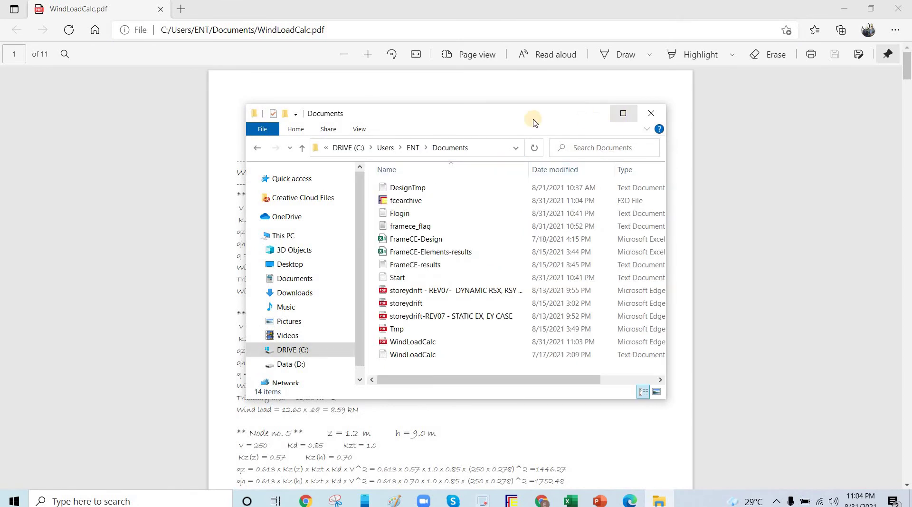
{"action": "left_click_drag", "start_coordinate": [533, 120], "coordinate": [413, 106]}
{"action": "left_click_drag", "start_coordinate": [546, 386], "coordinate": [729, 439]}
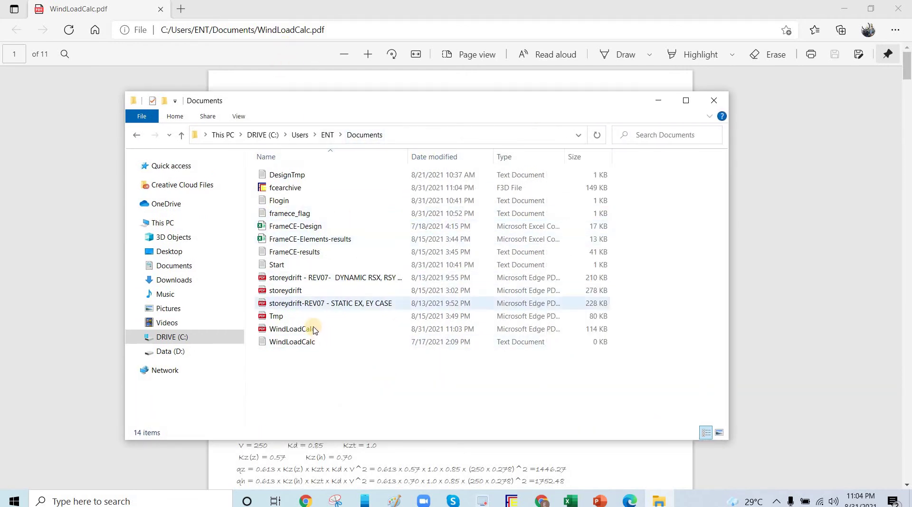
Copy the WindLoadCalc PDF and open the folder Tutorials 2021 > 06 - Video Tutorials > 2 STORY on the Desktop
{"action": "left_click", "coordinate": [332, 329]}
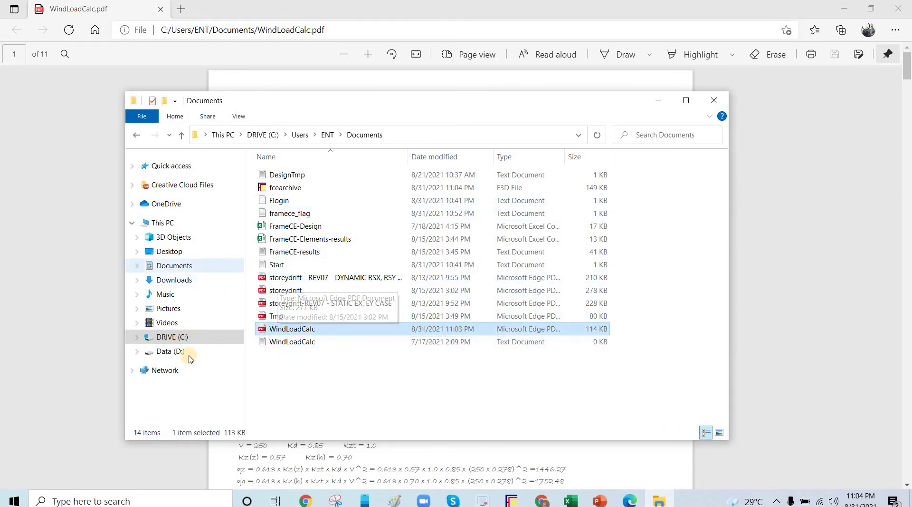
{"action": "double_click", "coordinate": [322, 243]}
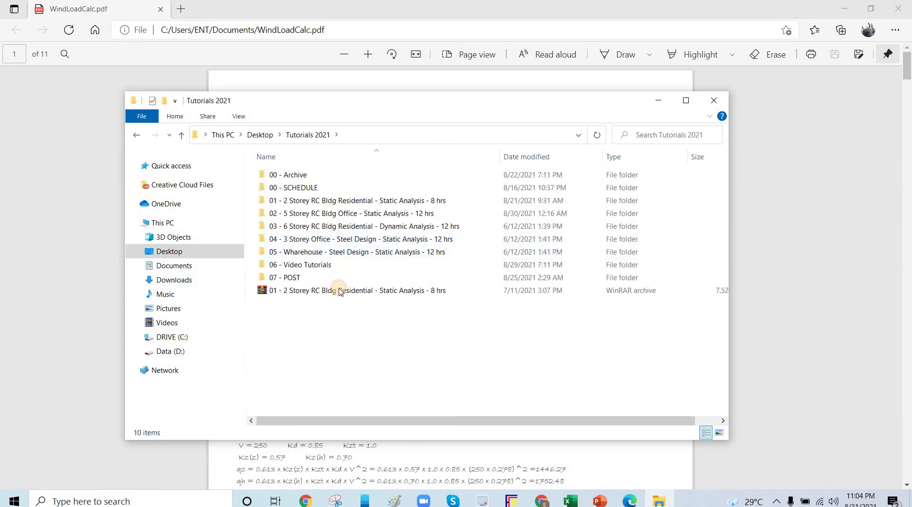
{"action": "double_click", "coordinate": [309, 264]}
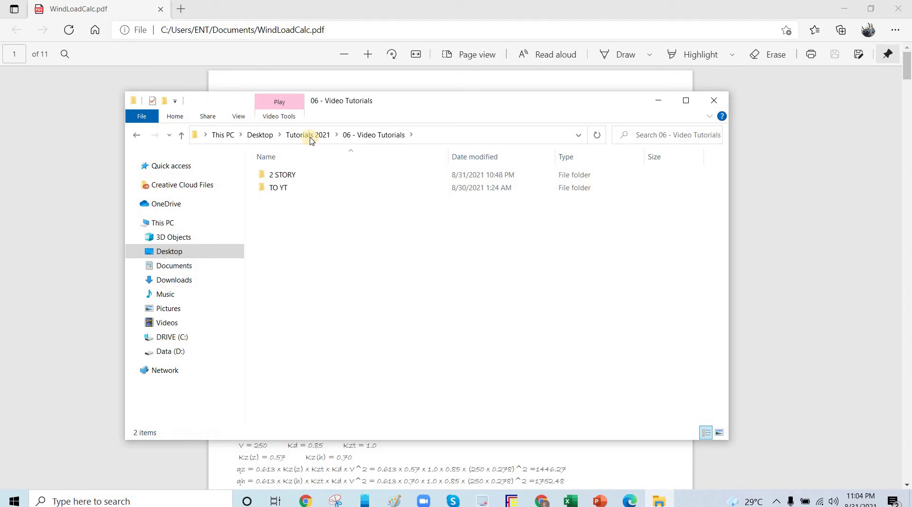
{"action": "double_click", "coordinate": [309, 171]}
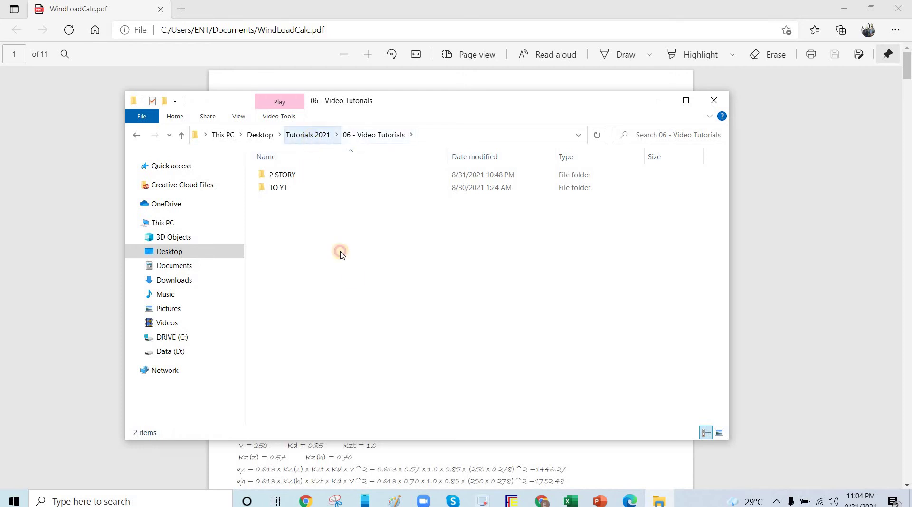
{"action": "key", "text": "Return"}
Create a folder named ANALYSIS REPORT inside the 2 STORY folder and open it
{"action": "right_click", "coordinate": [323, 364]}
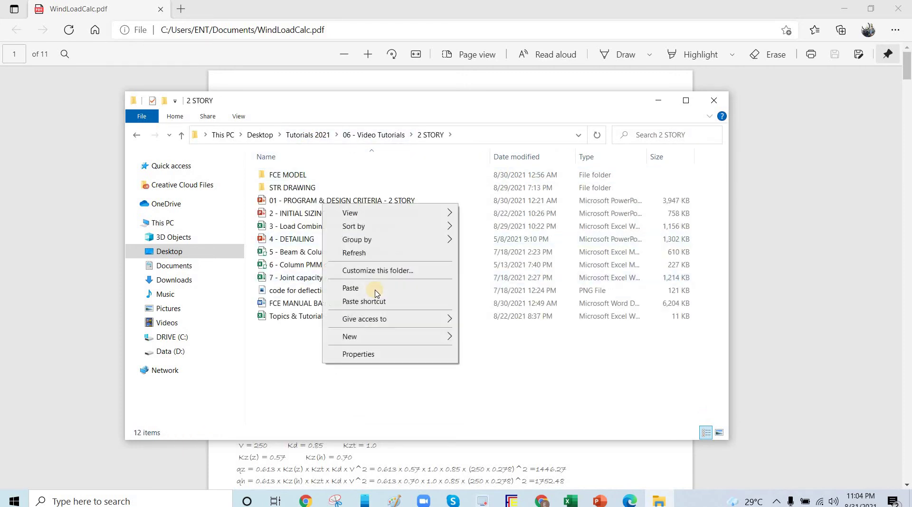
{"action": "right_click", "coordinate": [305, 361]}
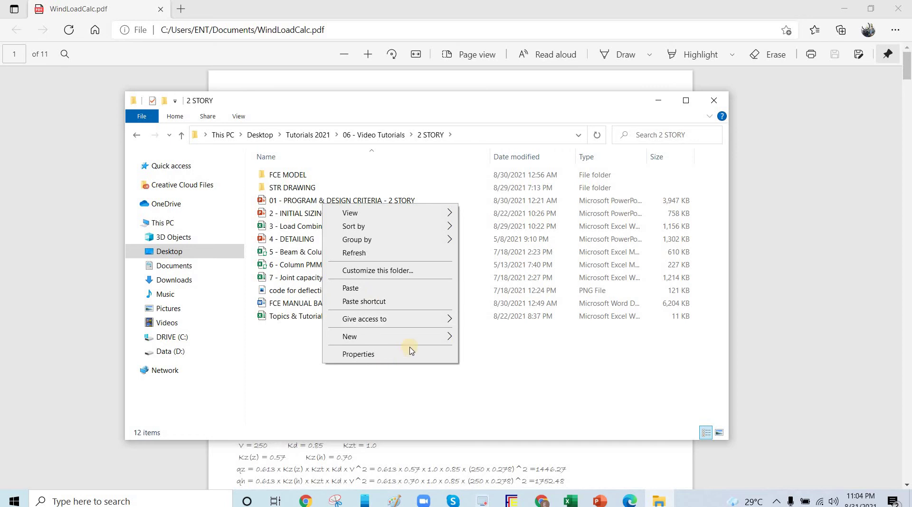
{"action": "mouse_move", "coordinate": [425, 335]}
{"action": "left_click", "coordinate": [463, 336]}
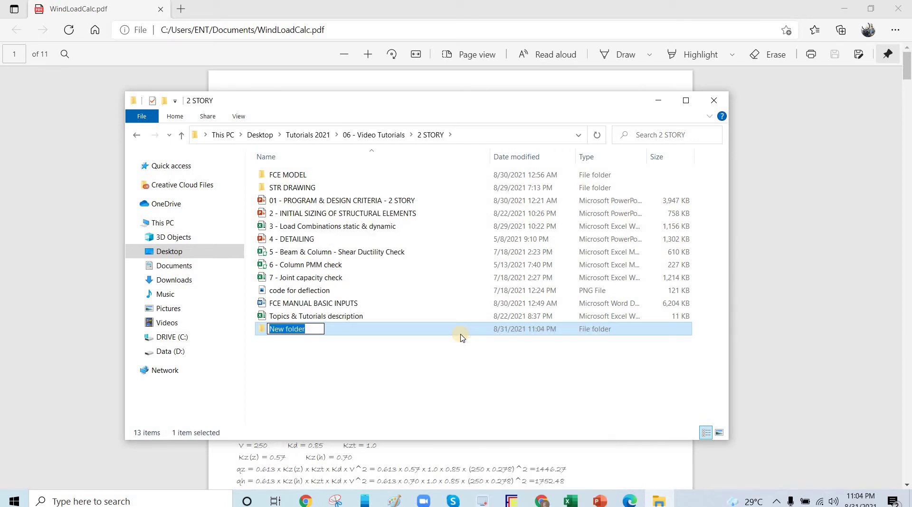
{"action": "type", "text": "AN"}
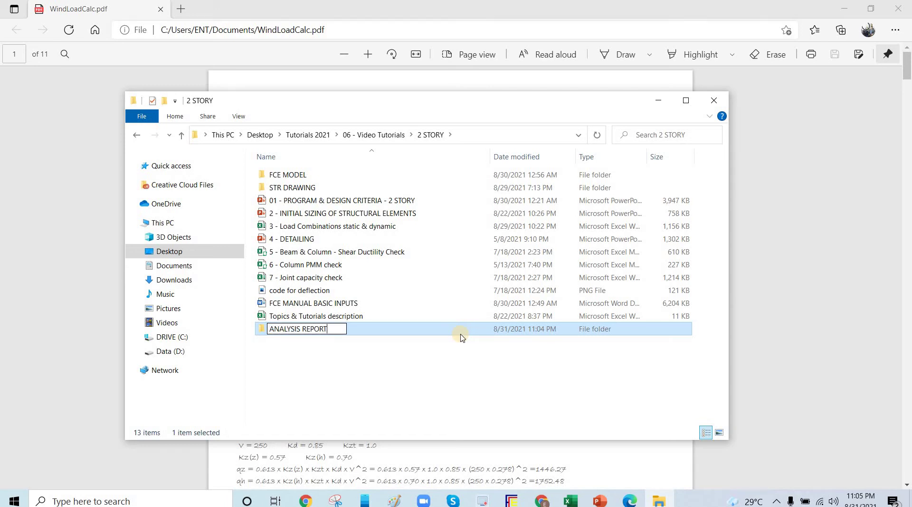
{"action": "type", "text": "ALYSIS REPORT"}
{"action": "key", "text": "Return"}
{"action": "key", "text": "Return"}
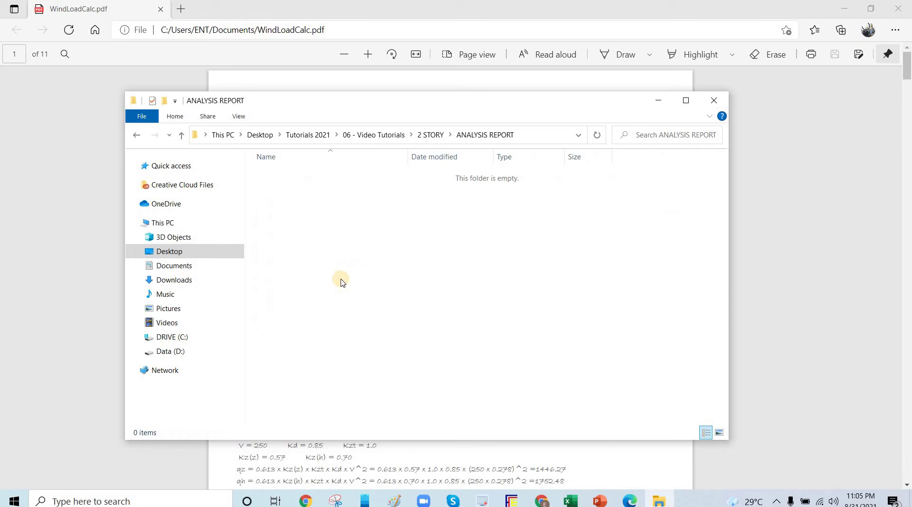
Paste the copied WindLoadCalc PDF into the ANALYSIS REPORT folder and close File Explorer
{"action": "right_click", "coordinate": [304, 246]}
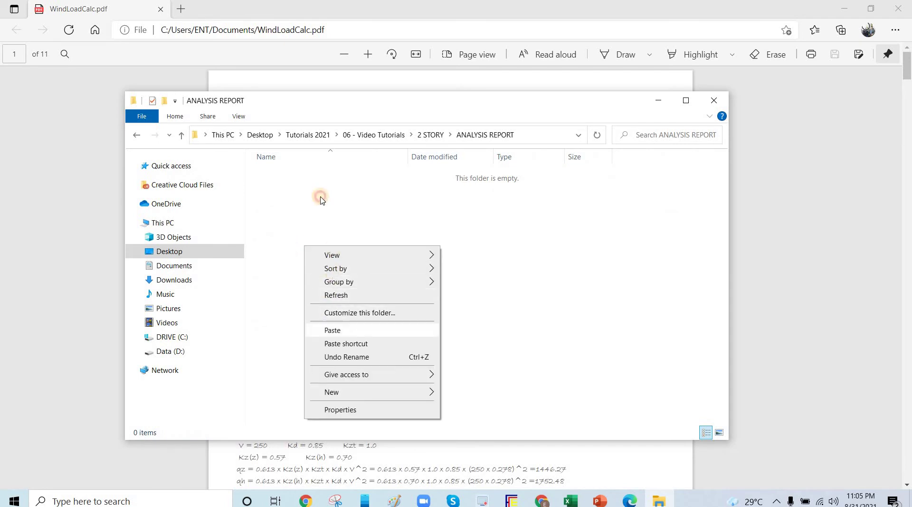
{"action": "left_click", "coordinate": [327, 330]}
{"action": "left_click", "coordinate": [476, 193]}
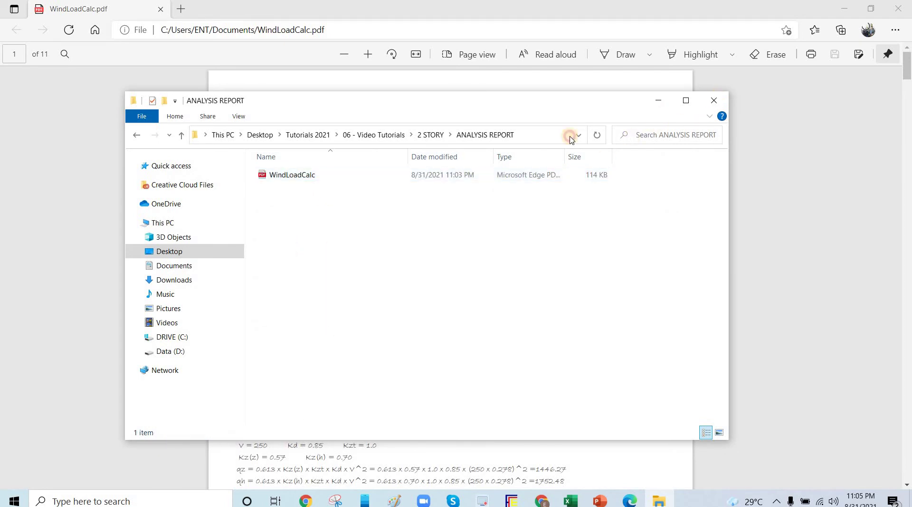
{"action": "key", "text": "alt+F4"}
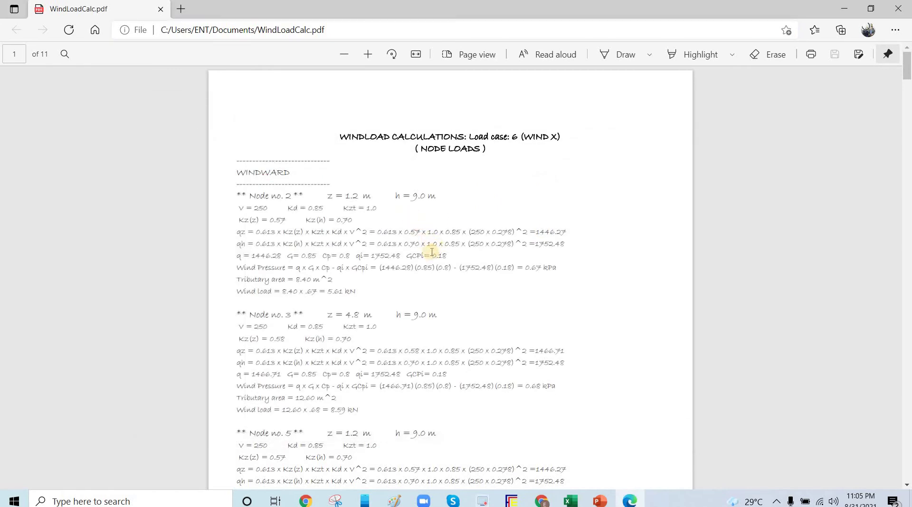
Examine the remaining node load calculations in WindLoadCalc.pdf, from the leeward nodes on page 2 through page 5
{"action": "scroll", "coordinate": [413, 259], "scroll_direction": "down", "scroll_amount": 20}
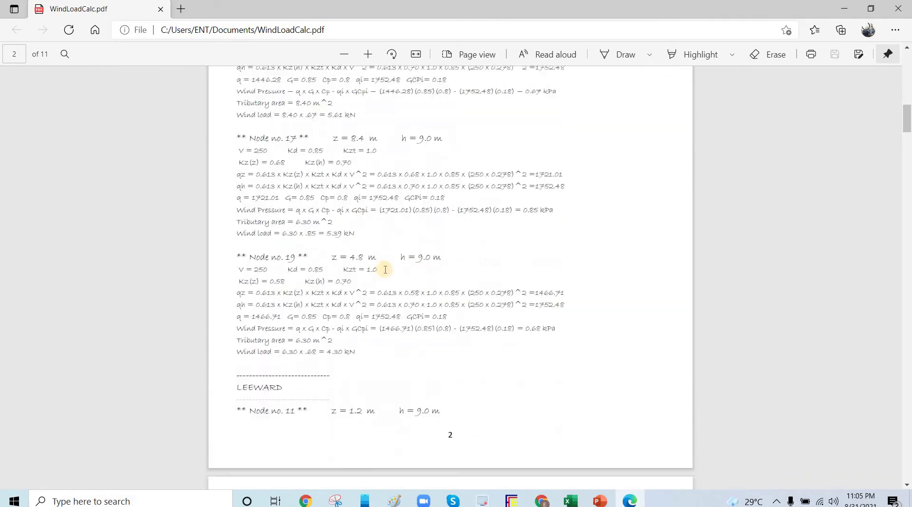
{"action": "scroll", "coordinate": [354, 259], "scroll_direction": "down", "scroll_amount": 3}
{"action": "scroll", "coordinate": [368, 280], "scroll_direction": "up", "scroll_amount": 1}
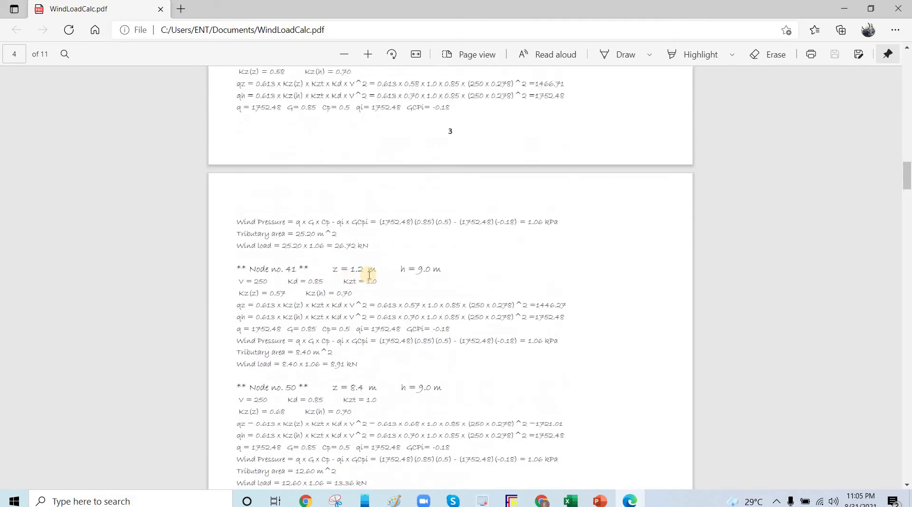
{"action": "scroll", "coordinate": [393, 287], "scroll_direction": "up", "scroll_amount": 1, "text": "ctrl"}
{"action": "scroll", "coordinate": [468, 279], "scroll_direction": "down", "scroll_amount": 1, "text": "ctrl"}
{"action": "scroll", "coordinate": [547, 214], "scroll_direction": "down", "scroll_amount": 10}
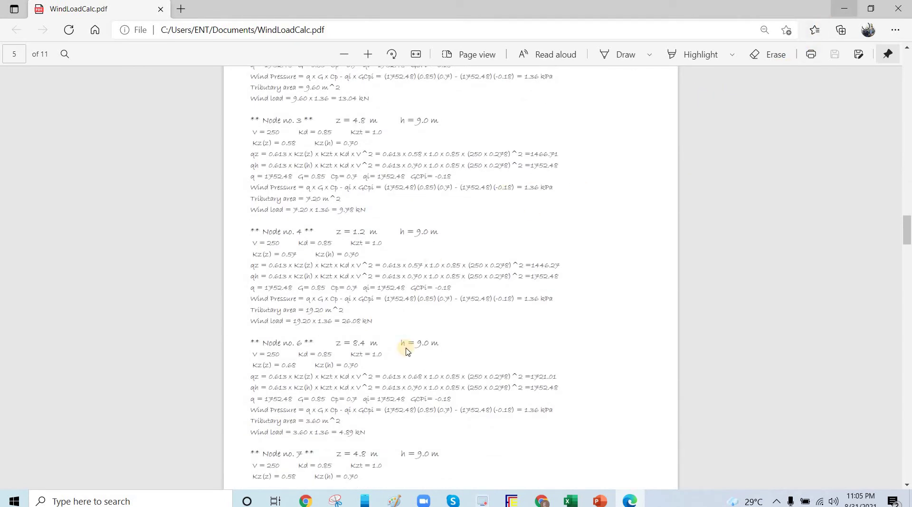
Minimize the PDF report, switch to FrameCE and examine the WIND X nodal loads on the 3D frame from another angle
{"action": "left_click", "coordinate": [845, 9]}
{"action": "left_click", "coordinate": [512, 501]}
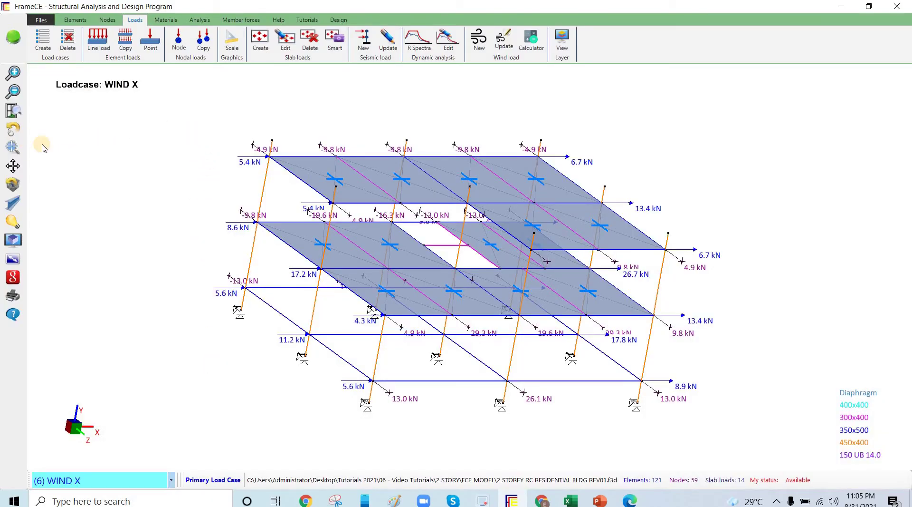
{"action": "left_click_drag", "start_coordinate": [650, 348], "coordinate": [700, 285]}
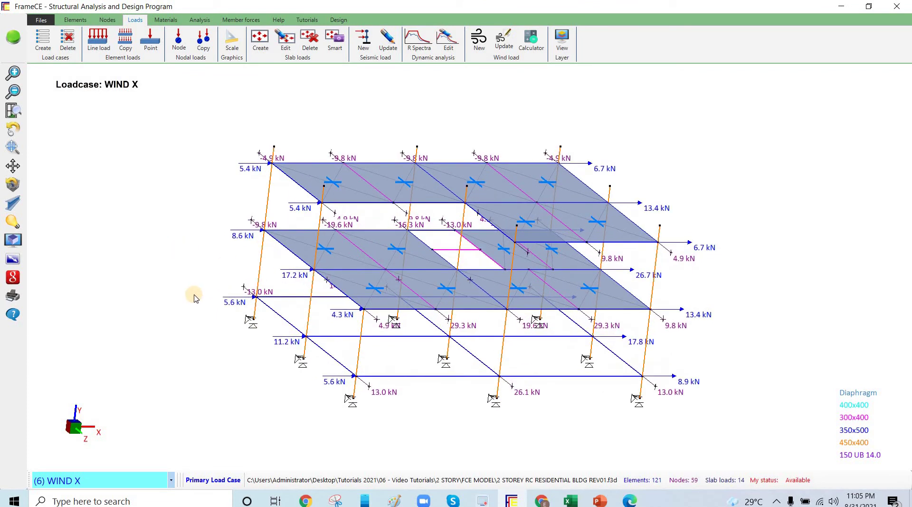
{"action": "scroll", "coordinate": [202, 285], "scroll_direction": "up", "scroll_amount": 1}
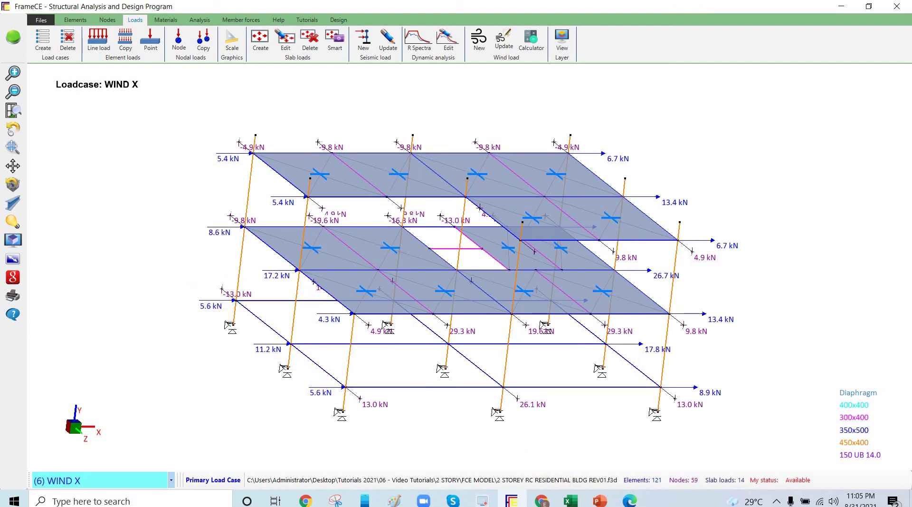
Switch to the PowerPoint design criteria presentation and enlarge slide 17, the wind loads procedure reference from NSCP 2015
{"action": "left_click", "coordinate": [600, 500]}
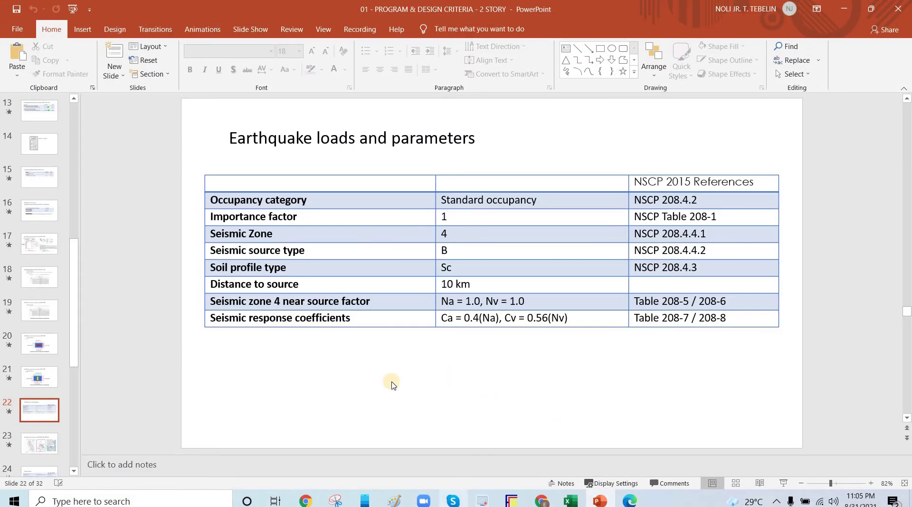
{"action": "scroll", "coordinate": [34, 376], "scroll_direction": "down", "scroll_amount": 3}
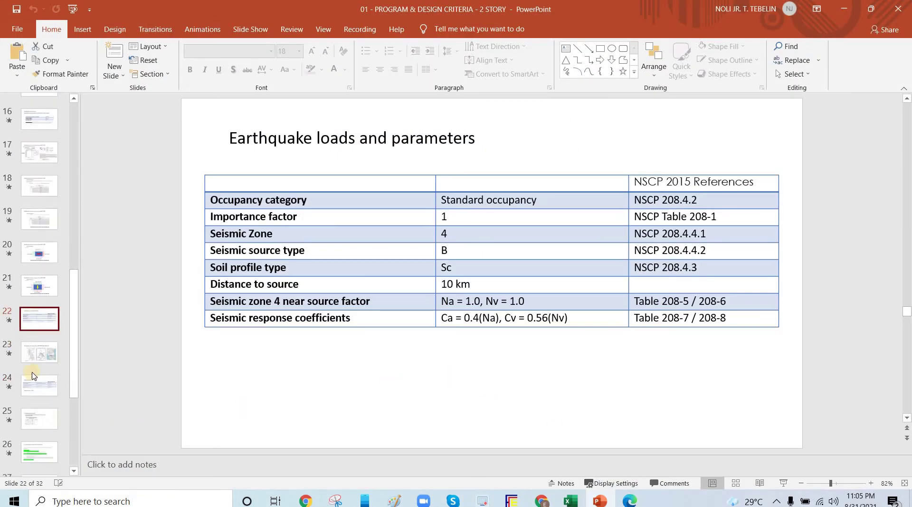
{"action": "scroll", "coordinate": [39, 410], "scroll_direction": "down", "scroll_amount": 1}
{"action": "scroll", "coordinate": [41, 395], "scroll_direction": "up", "scroll_amount": 4}
{"action": "left_click", "coordinate": [43, 246]}
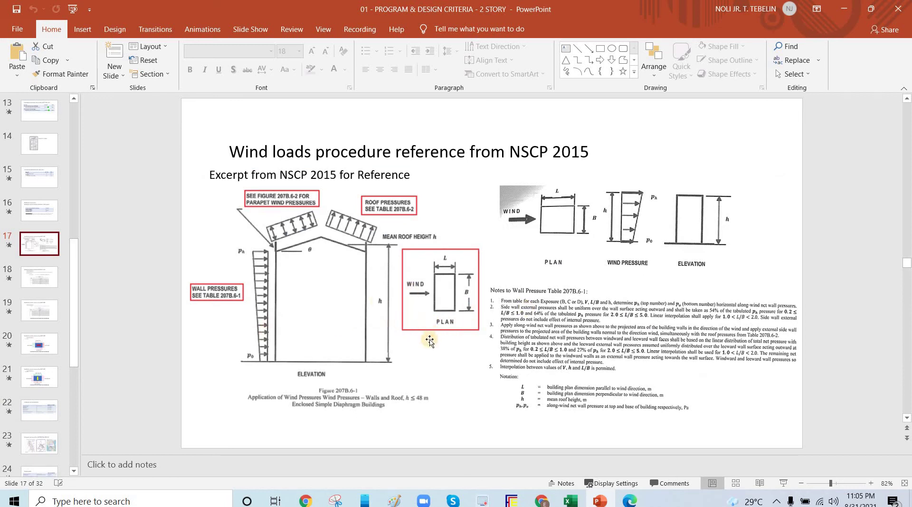
{"action": "scroll", "coordinate": [430, 341], "scroll_direction": "up", "scroll_amount": 2, "text": "ctrl"}
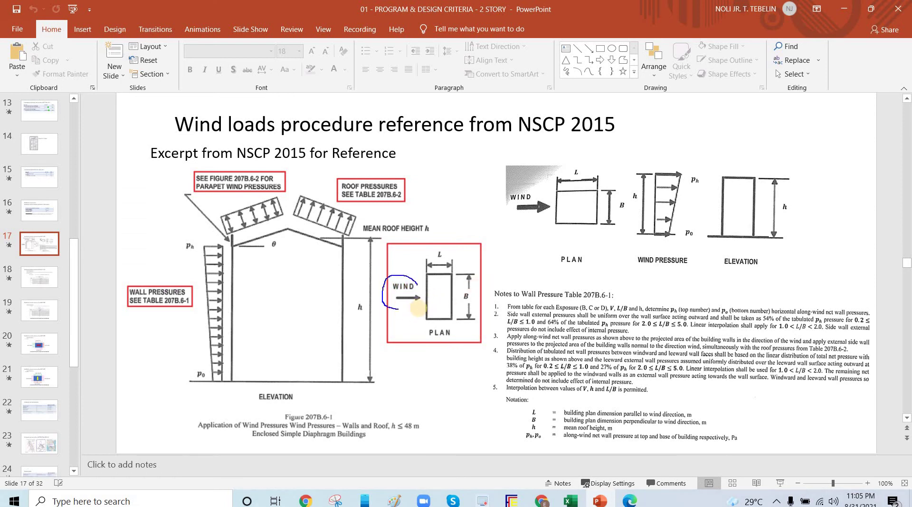
Mark the wind direction, the windward face and dimension B on slide 17's boxed plan diagram, and clear the markings
{"action": "mouse_move", "coordinate": [399, 308]}
{"action": "left_mouse_down"}
{"action": "mouse_move", "coordinate": [417, 304]}
{"action": "mouse_move", "coordinate": [427, 320]}
{"action": "left_mouse_up"}
{"action": "left_click_drag", "start_coordinate": [413, 275], "coordinate": [427, 276]}
{"action": "left_click_drag", "start_coordinate": [419, 270], "coordinate": [419, 279]}
{"action": "left_click_drag", "start_coordinate": [417, 323], "coordinate": [427, 319]}
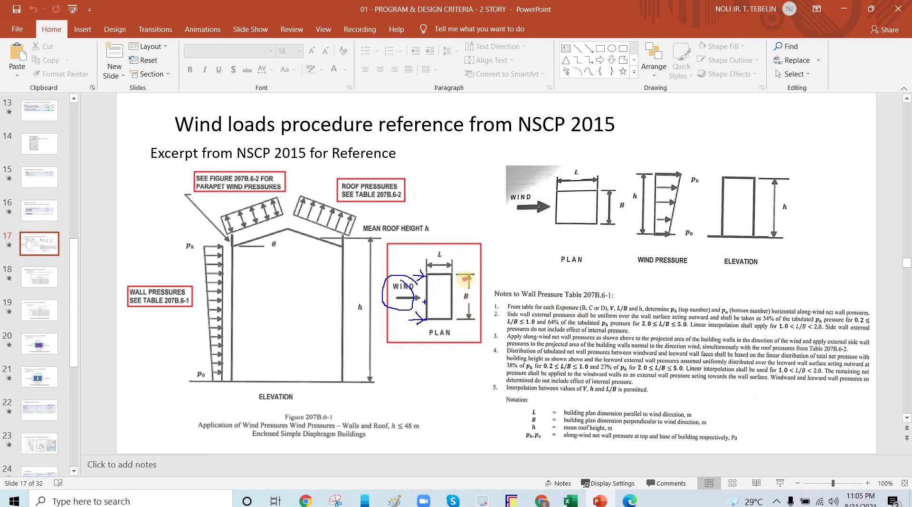
{"action": "left_click_drag", "start_coordinate": [464, 321], "coordinate": [480, 313]}
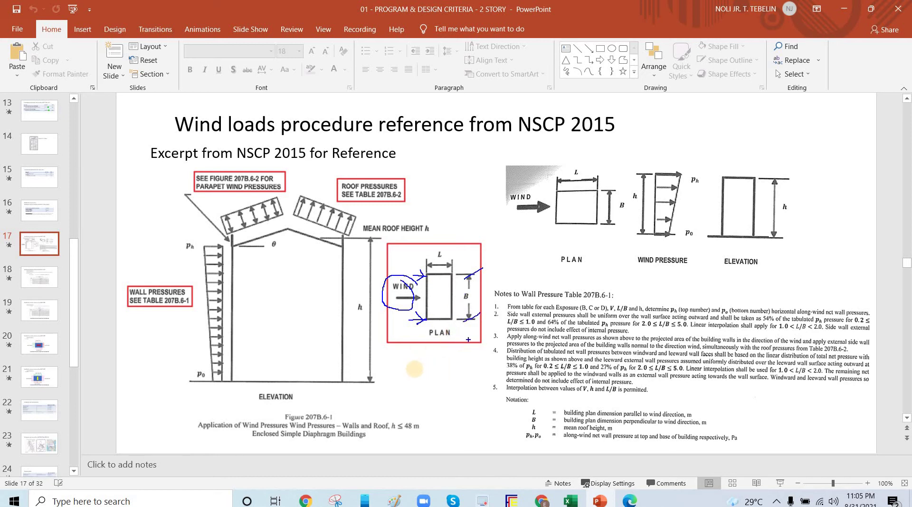
{"action": "mouse_move", "coordinate": [404, 277]}
{"action": "left_mouse_down"}
{"action": "mouse_move", "coordinate": [388, 283]}
{"action": "mouse_move", "coordinate": [415, 319]}
{"action": "left_mouse_up"}
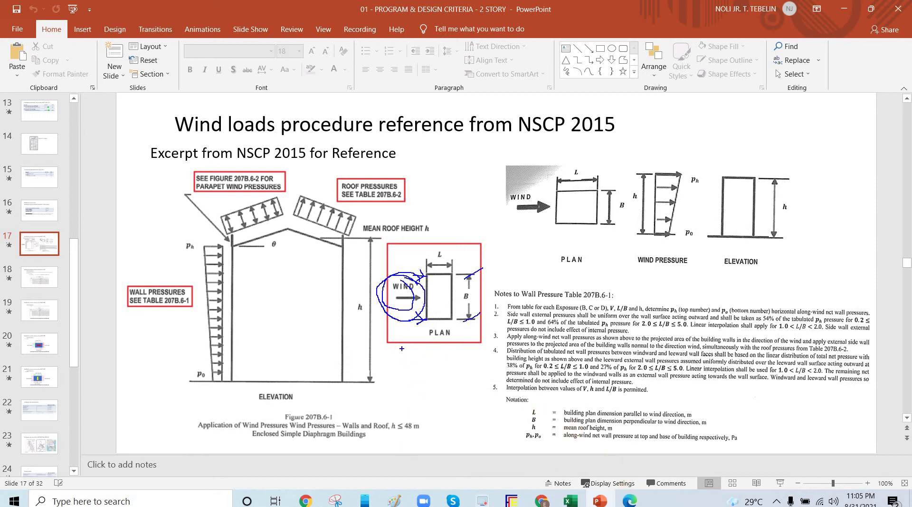
{"action": "key", "text": "Escape"}
Switch to WindLoadCalc.pdf, mark the wind pressure, tributary area and wind load of node no. 4 on page 5, and clear the markings
{"action": "left_click", "coordinate": [631, 500]}
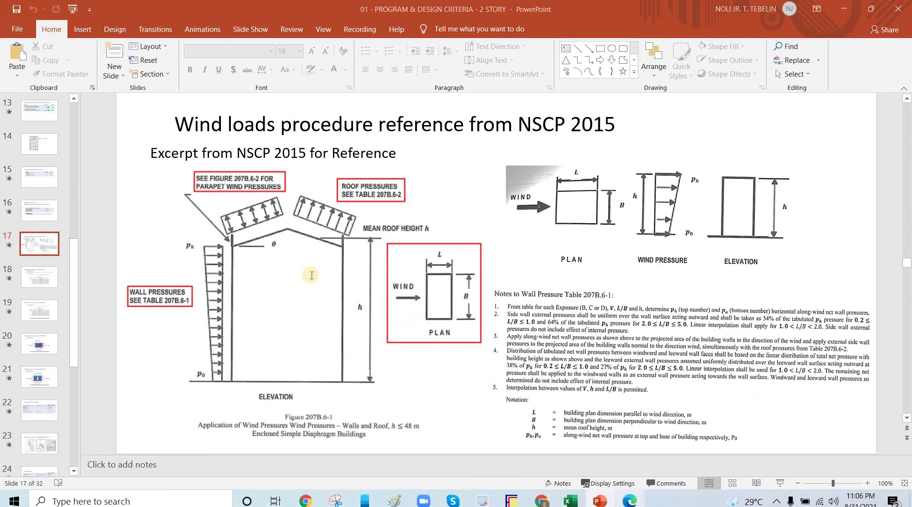
{"action": "scroll", "coordinate": [266, 313], "scroll_direction": "up", "scroll_amount": 2, "text": "ctrl"}
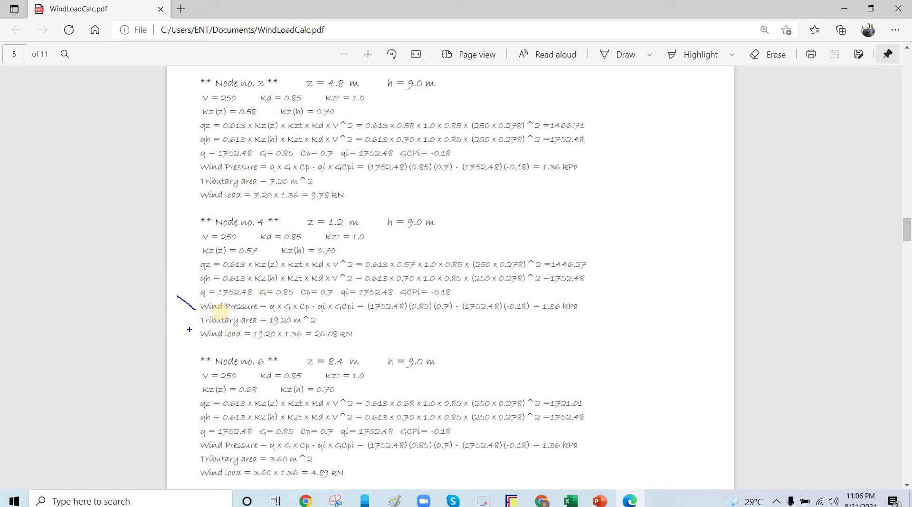
{"action": "left_click_drag", "start_coordinate": [198, 310], "coordinate": [594, 308]}
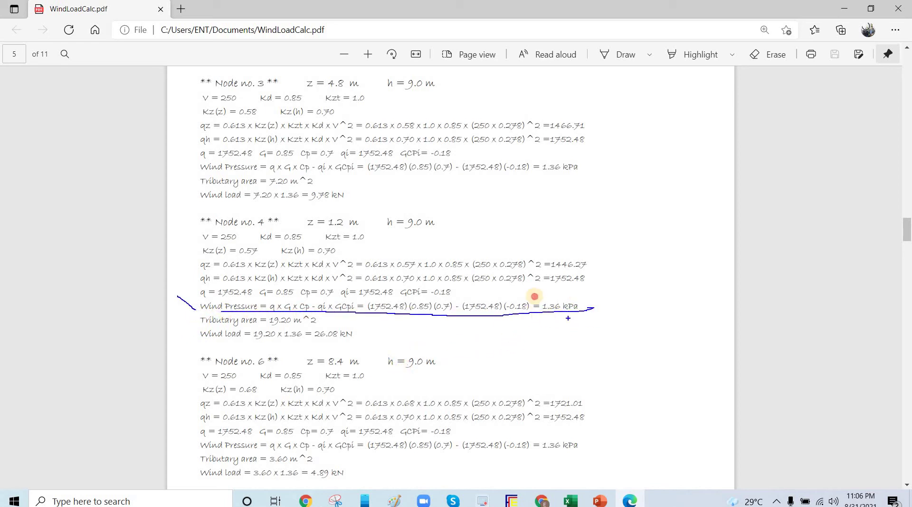
{"action": "left_click_drag", "start_coordinate": [541, 314], "coordinate": [543, 315]}
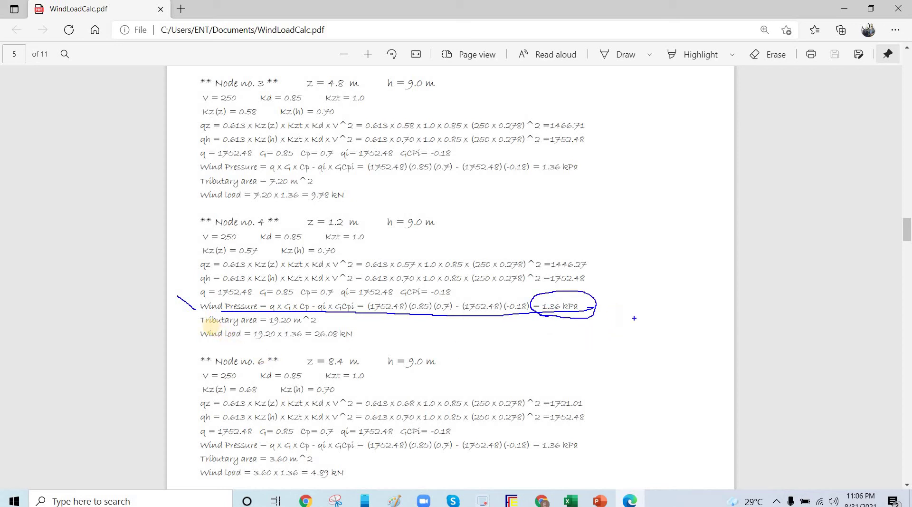
{"action": "left_click_drag", "start_coordinate": [196, 327], "coordinate": [329, 326]}
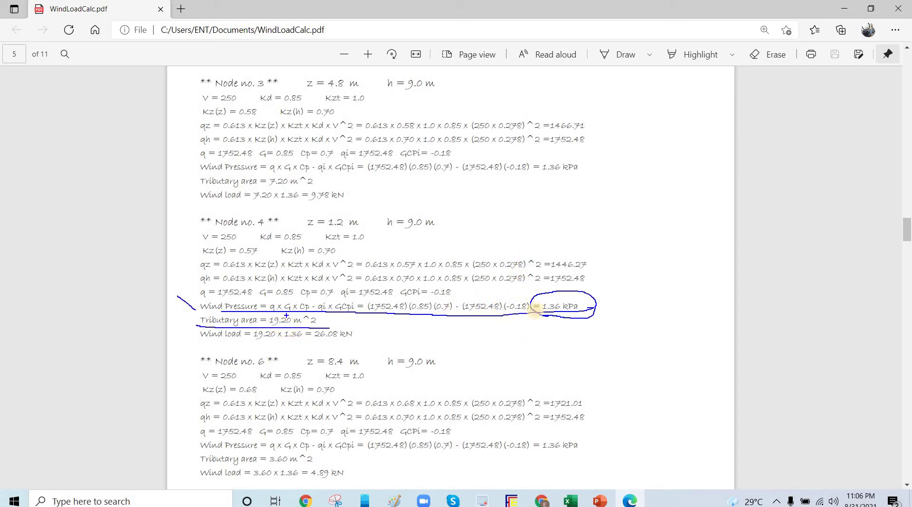
{"action": "left_click_drag", "start_coordinate": [577, 299], "coordinate": [589, 295]}
{"action": "left_click_drag", "start_coordinate": [280, 320], "coordinate": [298, 311]}
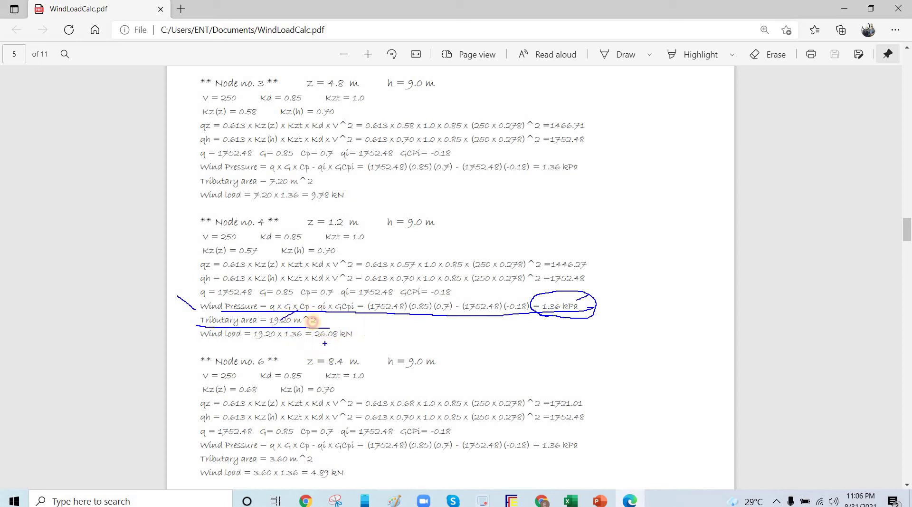
{"action": "mouse_move", "coordinate": [314, 321]}
{"action": "left_mouse_down"}
{"action": "mouse_move", "coordinate": [313, 338]}
{"action": "mouse_move", "coordinate": [383, 334]}
{"action": "left_mouse_up"}
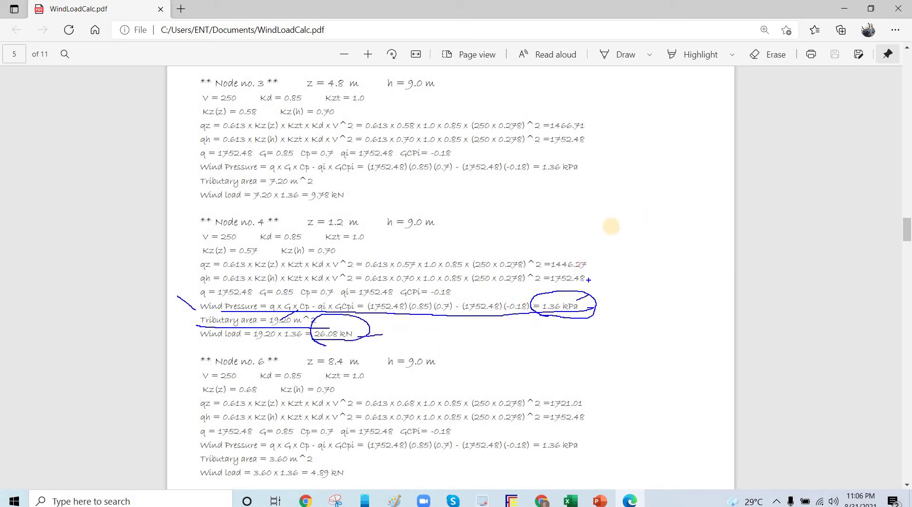
{"action": "key", "text": "Escape"}
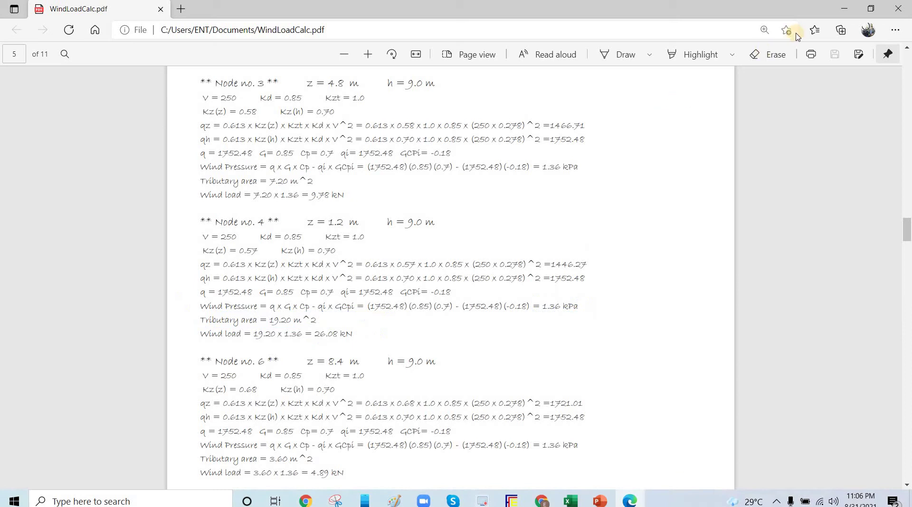
Return to the presentation's slide 18, mark the NSCP 2015 Reference heading and the 250 kph columns of Table 207B.6-1, and clear the markings
{"action": "left_click", "coordinate": [845, 11]}
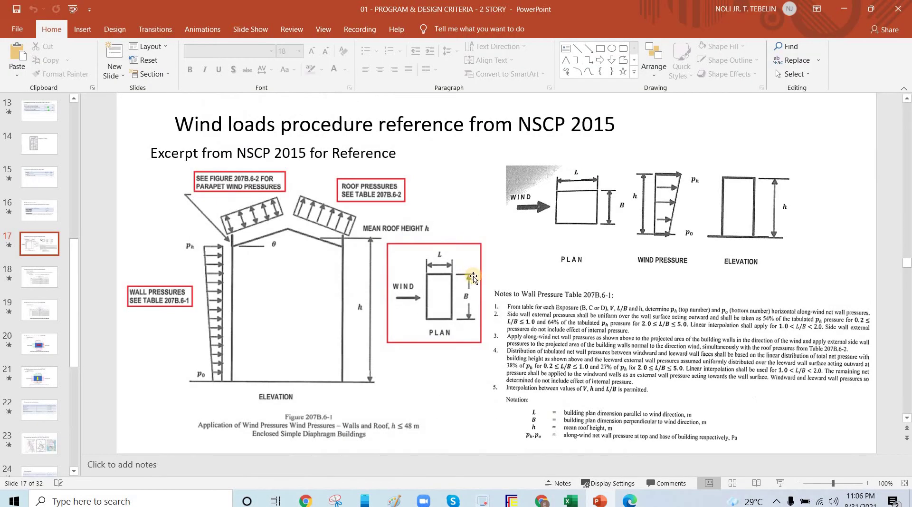
{"action": "scroll", "coordinate": [473, 279], "scroll_direction": "down", "scroll_amount": 5}
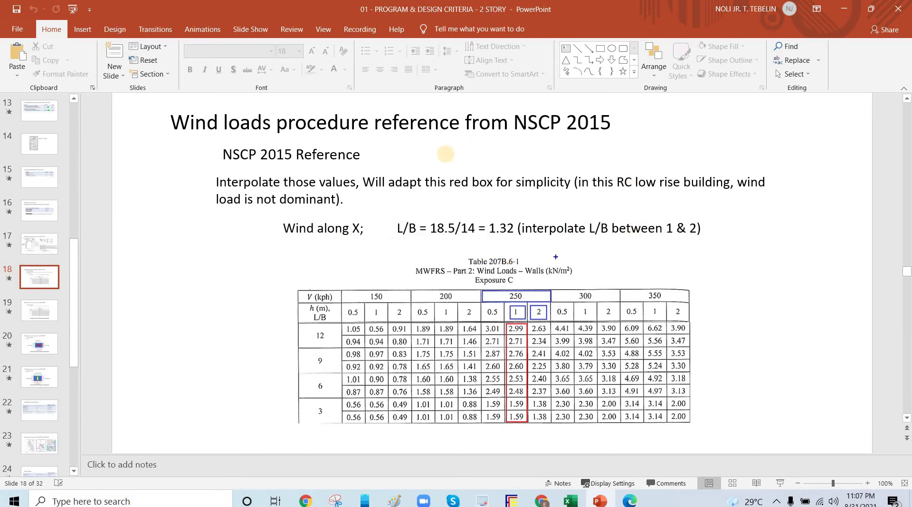
{"action": "mouse_move", "coordinate": [228, 167]}
{"action": "left_mouse_down"}
{"action": "mouse_move", "coordinate": [409, 159]}
{"action": "mouse_move", "coordinate": [217, 158]}
{"action": "left_mouse_up"}
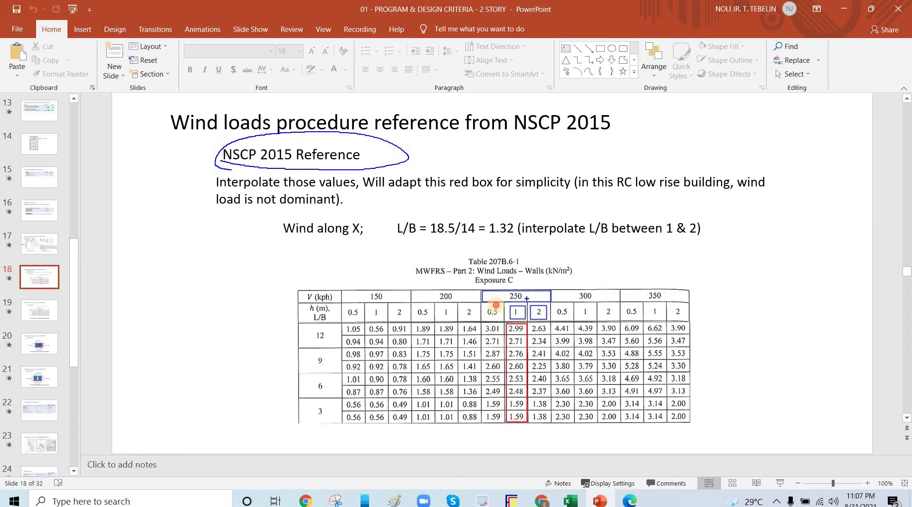
{"action": "left_click_drag", "start_coordinate": [481, 315], "coordinate": [513, 288]}
{"action": "left_click_drag", "start_coordinate": [505, 315], "coordinate": [541, 296]}
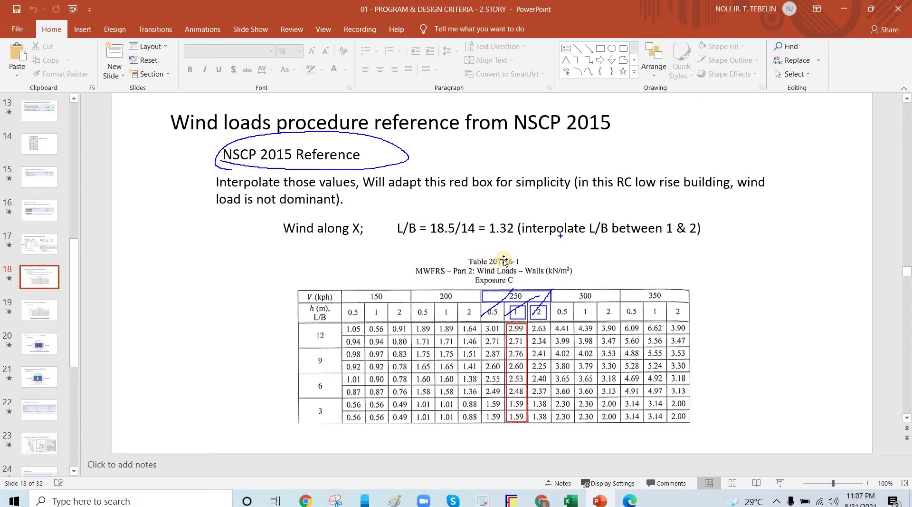
{"action": "key", "text": "Escape"}
Go back to slide 17 and examine the Notes to Wall Pressure Table 207B.6-1
{"action": "scroll", "coordinate": [504, 261], "scroll_direction": "up", "scroll_amount": 5}
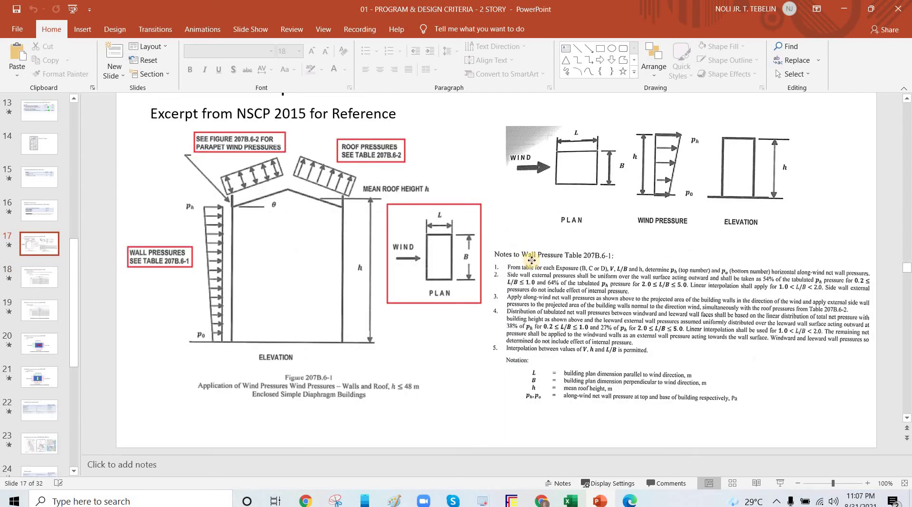
{"action": "left_click", "coordinate": [531, 260]}
{"action": "left_click", "coordinate": [452, 377]}
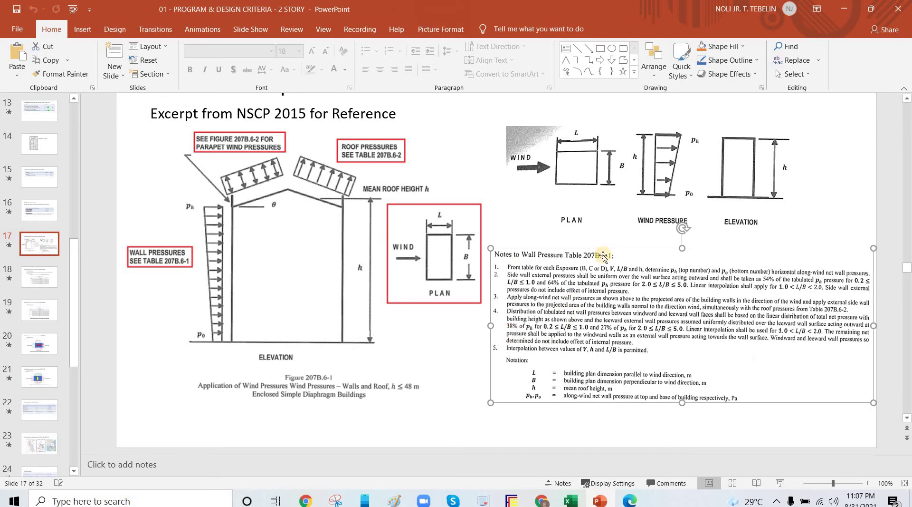
Return to FrameCE and view the WIND X loads on the building model from a higher angle
{"action": "left_click", "coordinate": [849, 10]}
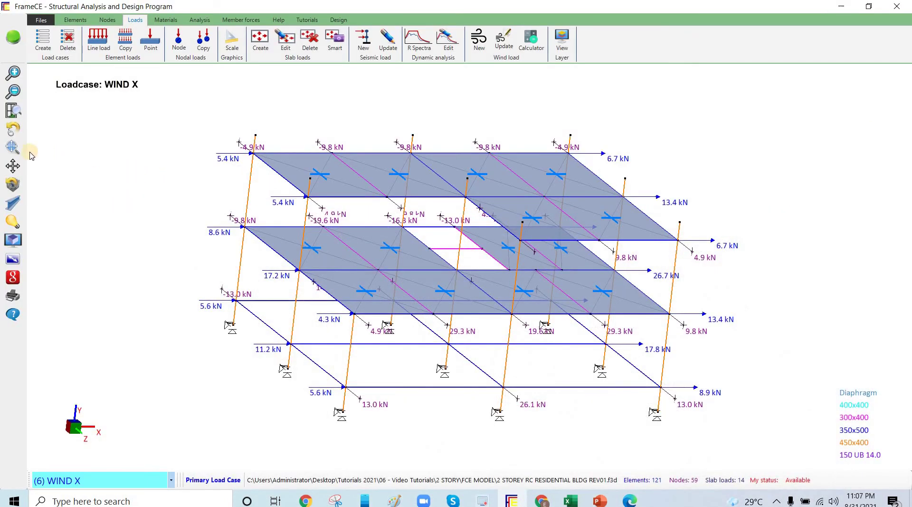
{"action": "left_click", "coordinate": [12, 128]}
{"action": "left_click_drag", "start_coordinate": [132, 170], "coordinate": [270, 277]}
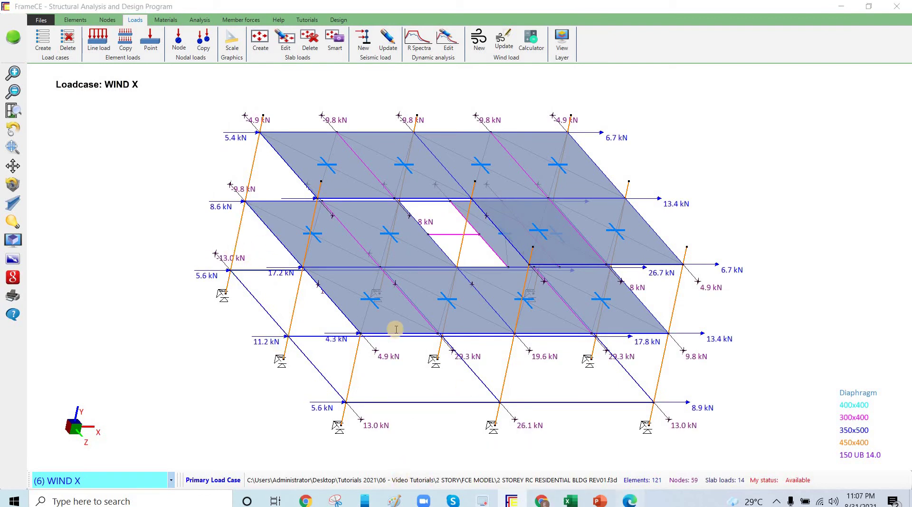
Switch to WindLoadCalc.pdf, mark the WINDWARD heading on page 1, clear the marking and review the node calculations through page 2
{"action": "scroll", "coordinate": [399, 328], "scroll_direction": "up", "scroll_amount": 20}
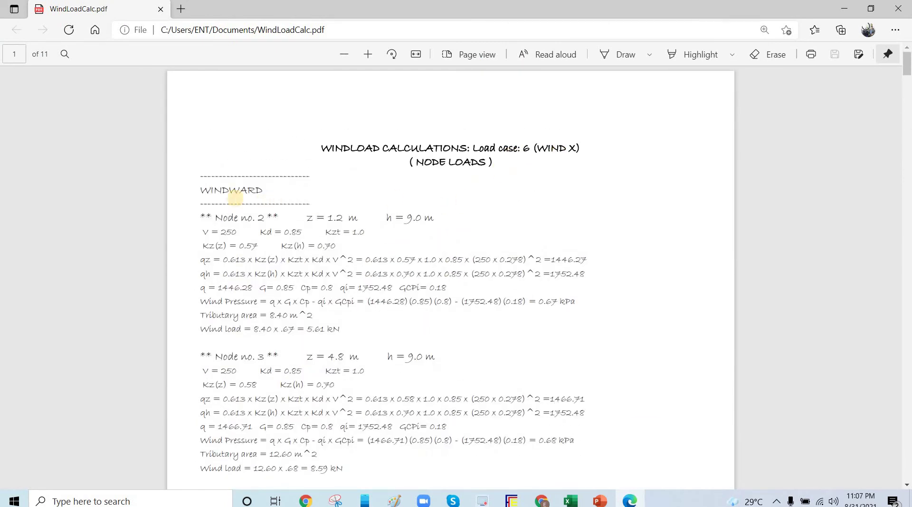
{"action": "mouse_move", "coordinate": [186, 195]}
{"action": "left_mouse_down"}
{"action": "mouse_move", "coordinate": [257, 168]}
{"action": "mouse_move", "coordinate": [183, 209]}
{"action": "left_mouse_up"}
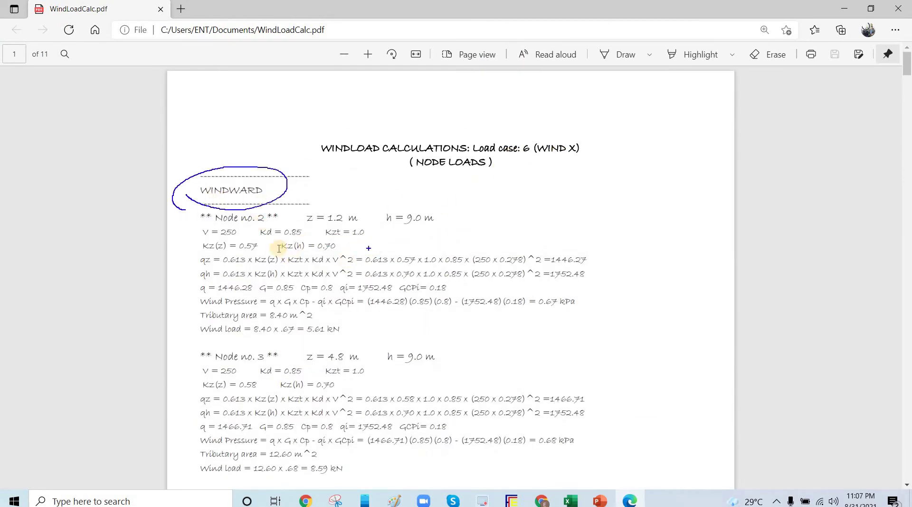
{"action": "key", "text": "ctrl+z"}
{"action": "scroll", "coordinate": [675, 97], "scroll_direction": "down", "scroll_amount": 7}
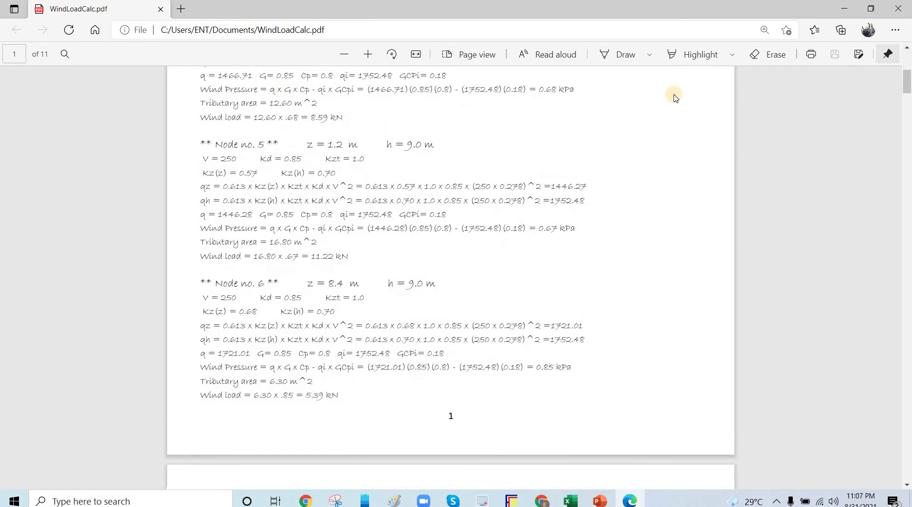
{"action": "scroll", "coordinate": [676, 97], "scroll_direction": "down", "scroll_amount": 7}
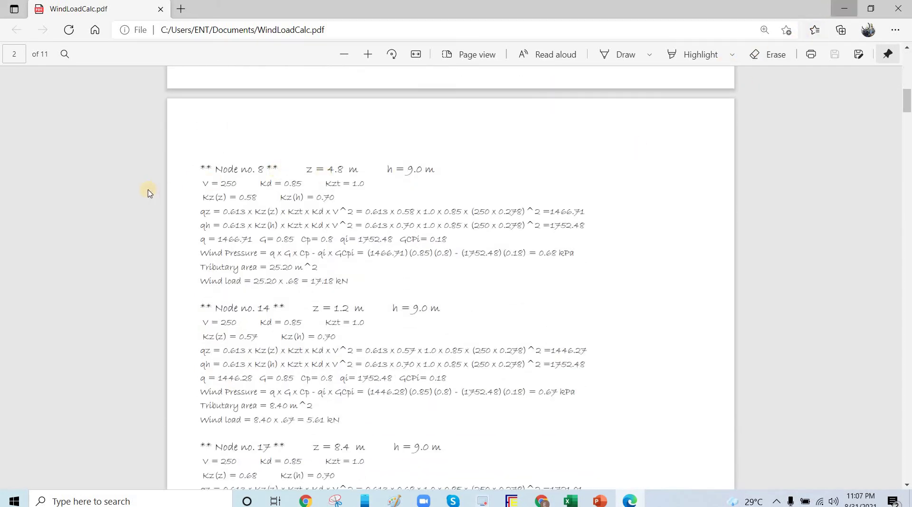
Return to FrameCE, mark the X-Y-Z axis triad beside the WIND X model, and clear the marking
{"action": "key", "text": "alt+Tab"}
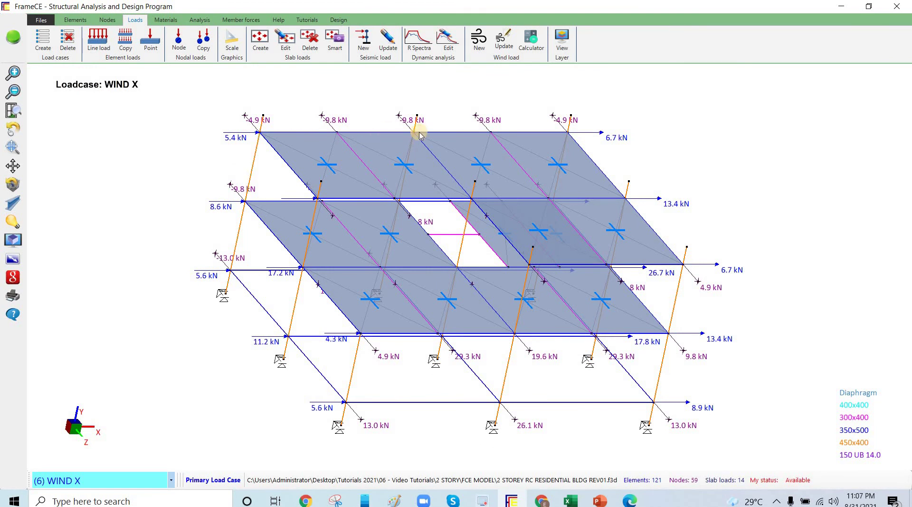
{"action": "scroll", "coordinate": [413, 130], "scroll_direction": "down", "scroll_amount": 1}
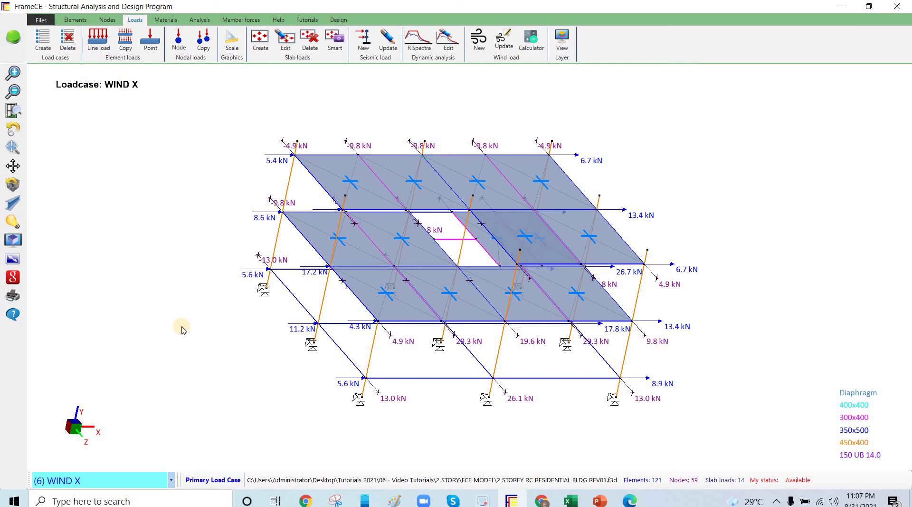
{"action": "left_click", "coordinate": [74, 390]}
{"action": "left_click_drag", "start_coordinate": [74, 391], "coordinate": [102, 394]}
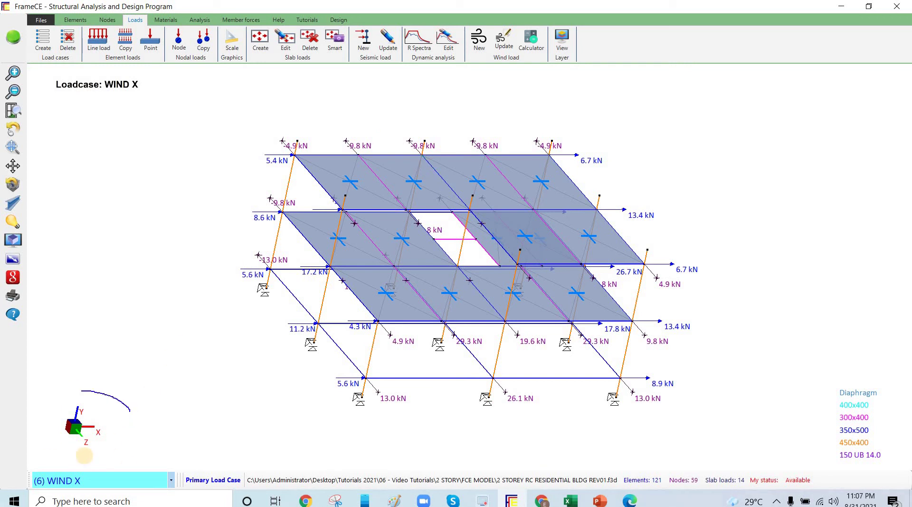
{"action": "left_click_drag", "start_coordinate": [110, 449], "coordinate": [85, 443]}
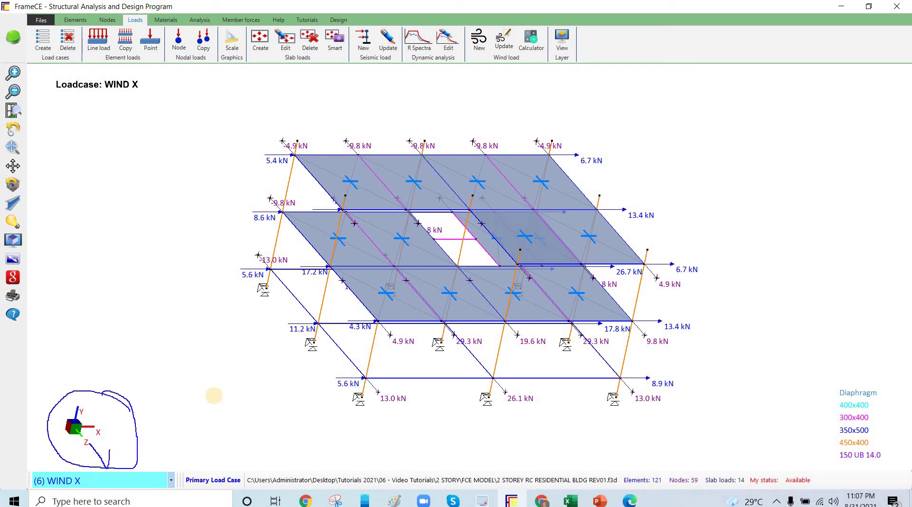
{"action": "key", "text": "Escape"}
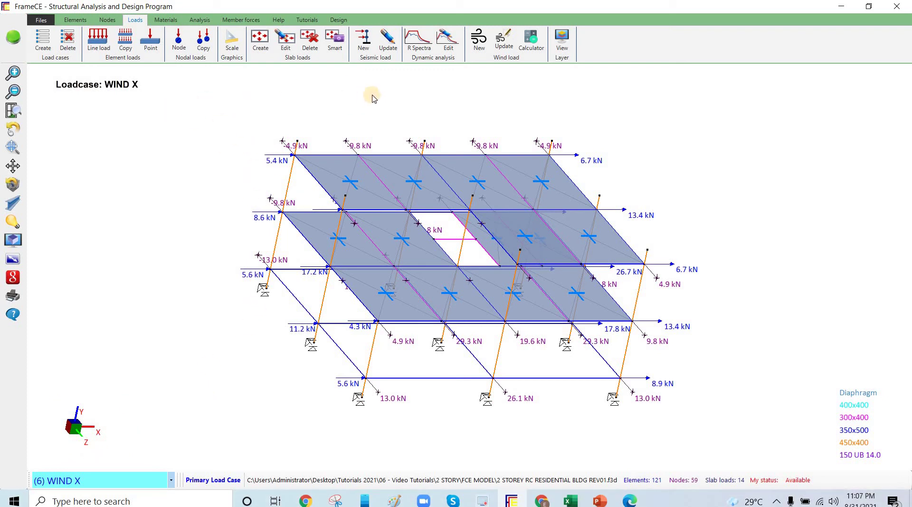
Start a new wind load with occupancy category IV and Cavite City as the location
{"action": "left_click", "coordinate": [479, 42]}
{"action": "left_click", "coordinate": [479, 40]}
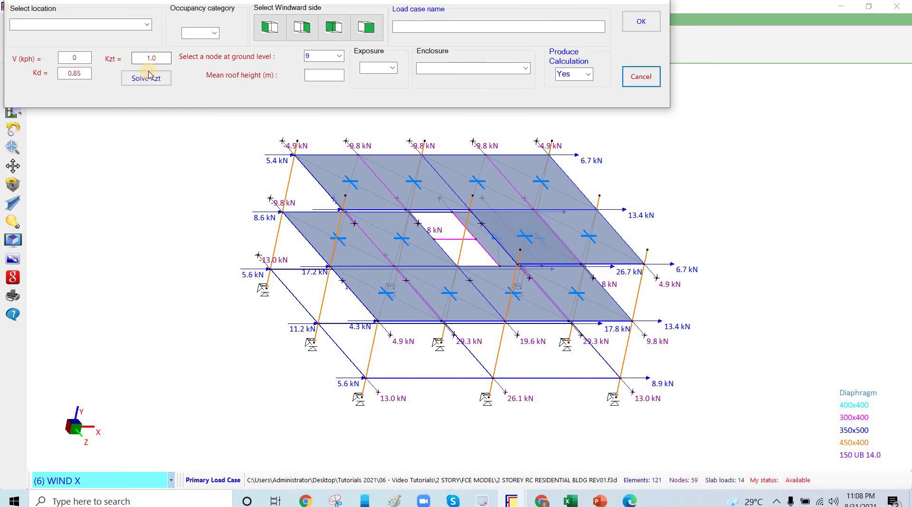
{"action": "left_click", "coordinate": [147, 24]}
{"action": "left_click", "coordinate": [215, 35]}
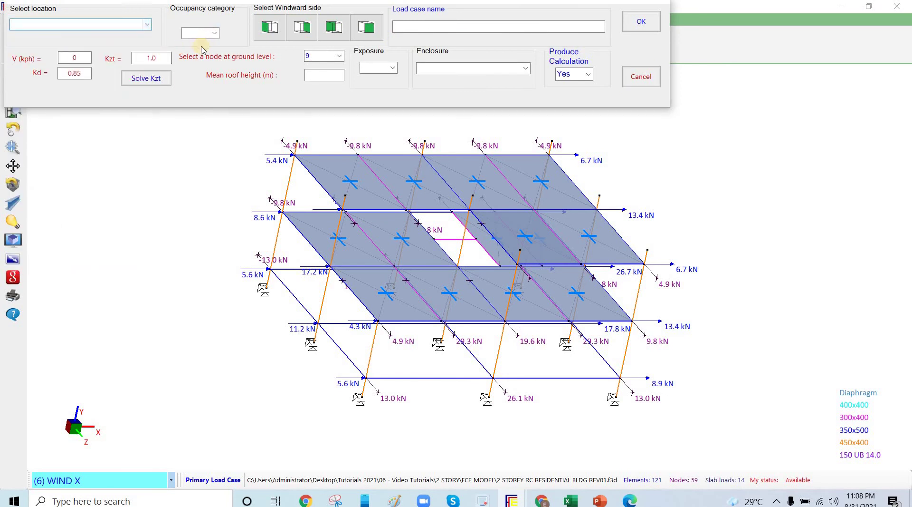
{"action": "left_click", "coordinate": [214, 33]}
{"action": "key", "text": "Down"}
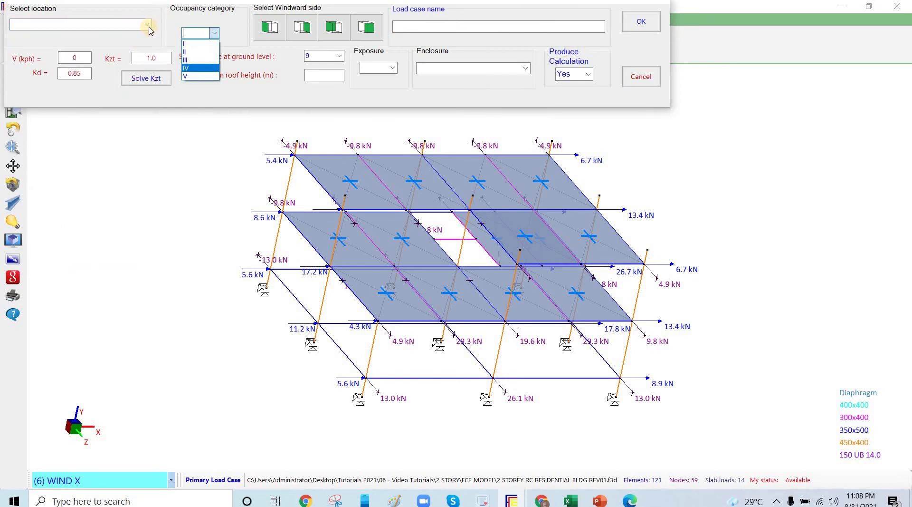
{"action": "left_click", "coordinate": [147, 25]}
{"action": "left_click", "coordinate": [147, 24]}
{"action": "scroll", "coordinate": [131, 136], "scroll_direction": "down", "scroll_amount": 11}
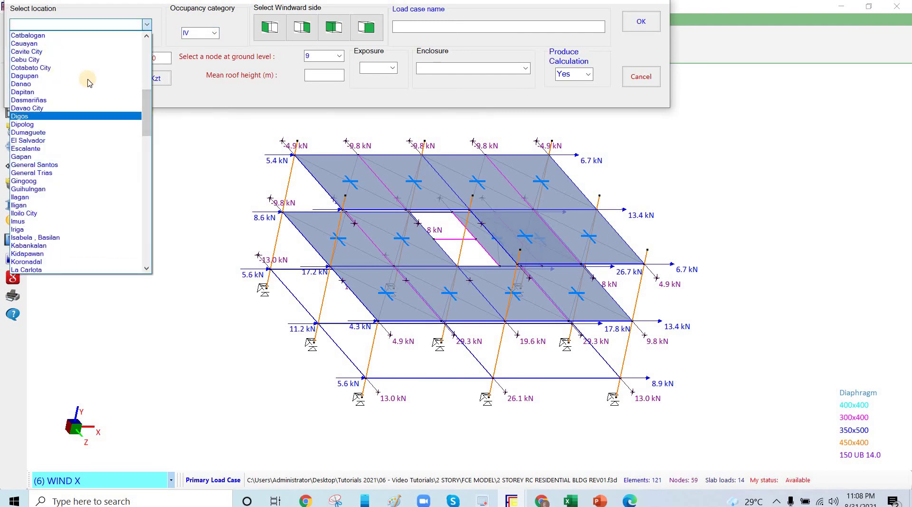
{"action": "left_click", "coordinate": [28, 51]}
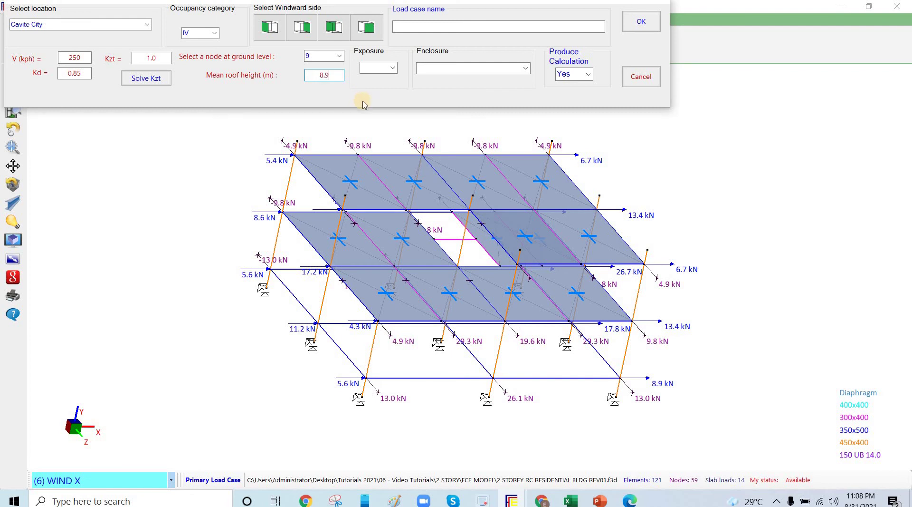
Set the mean roof height to 8.95 m and the exposure to C, and choose the rear face as the windward side
{"action": "left_click", "coordinate": [392, 71]}
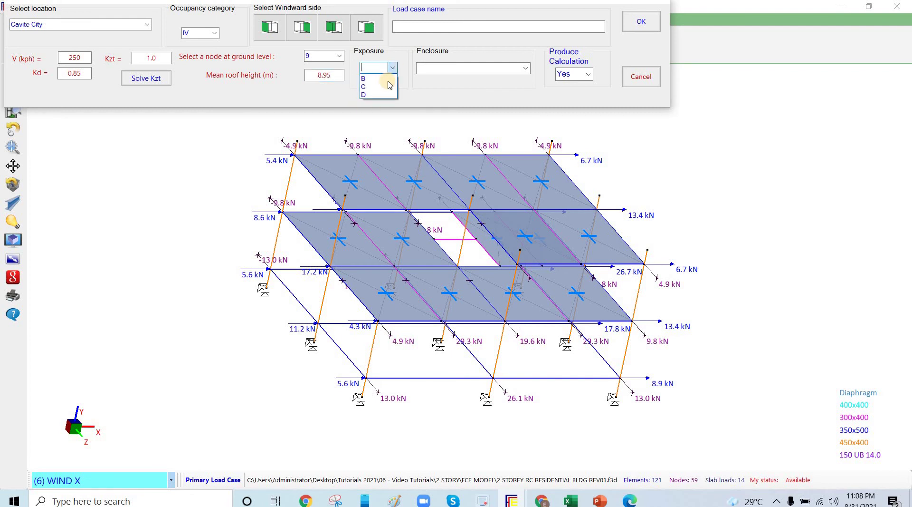
{"action": "left_click", "coordinate": [386, 87]}
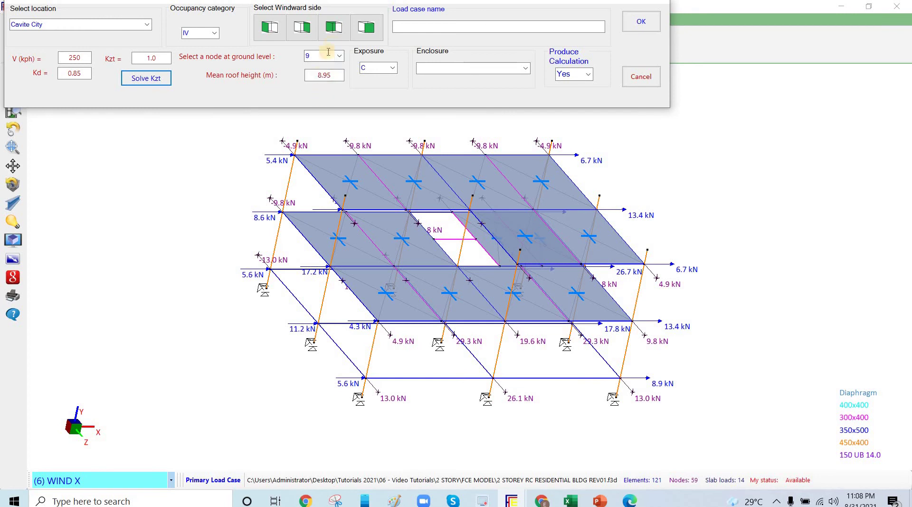
{"action": "left_click", "coordinate": [333, 37]}
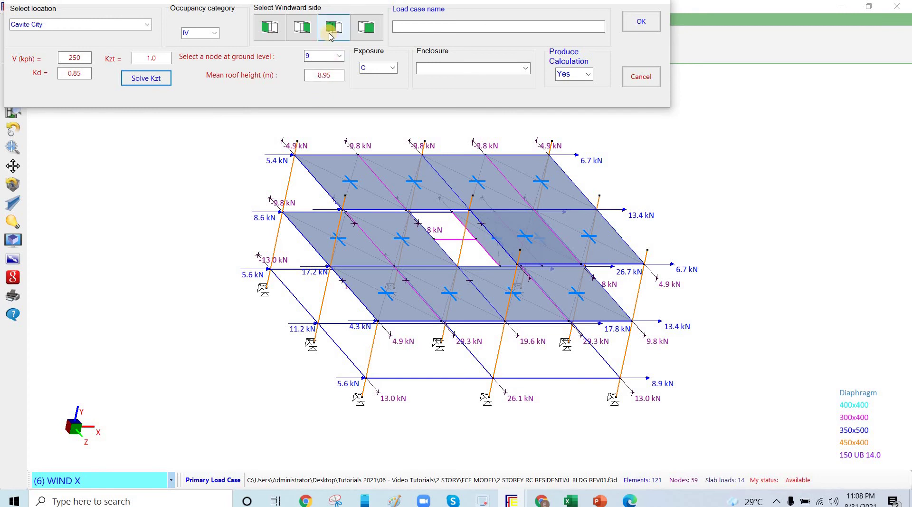
{"action": "left_click", "coordinate": [331, 37]}
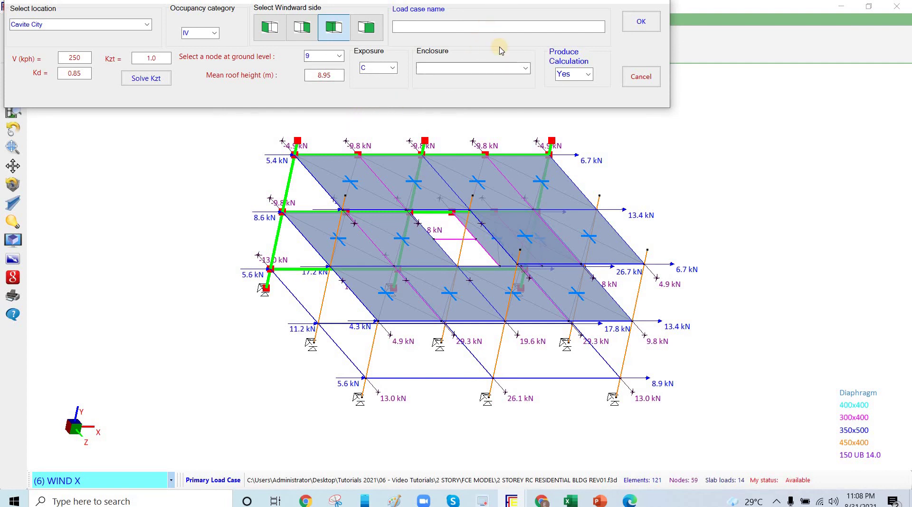
Name the load case WIND Z and set the enclosure to Enclosed
{"action": "left_click", "coordinate": [499, 27]}
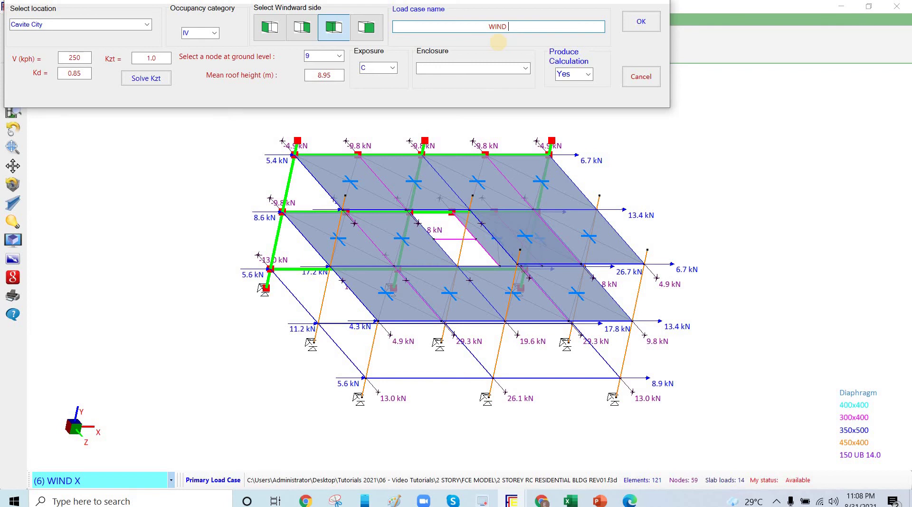
{"action": "type", "text": "WIND Z"}
{"action": "left_click", "coordinate": [525, 71]}
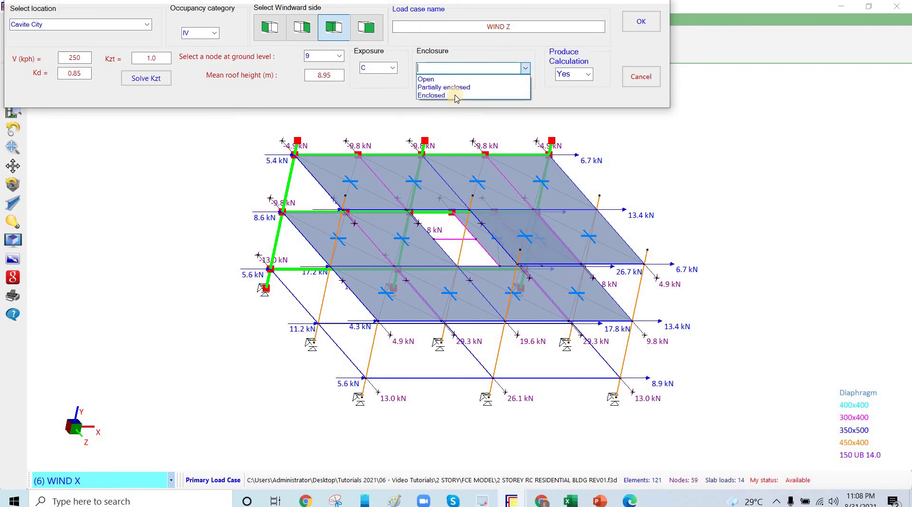
{"action": "left_click", "coordinate": [488, 68]}
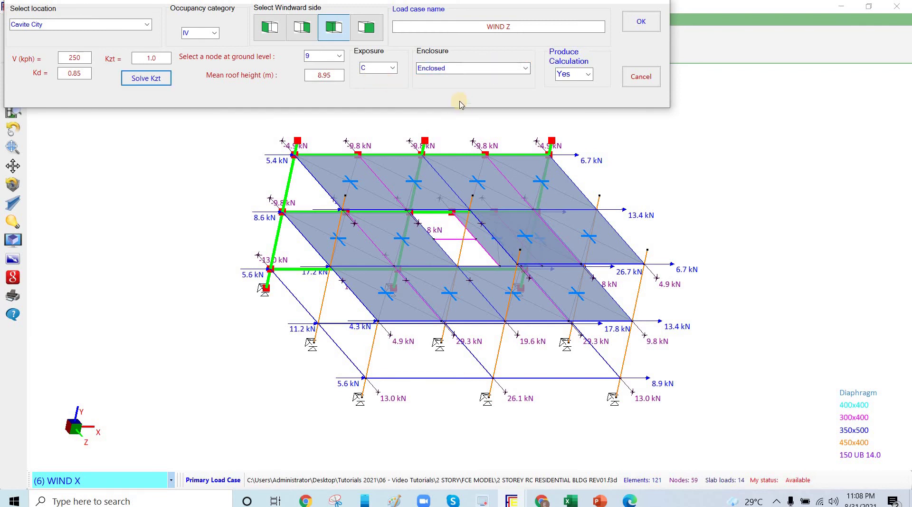
Preview the front face and both X-direction end faces as the windward side, and reselect the rear face
{"action": "left_click", "coordinate": [366, 28]}
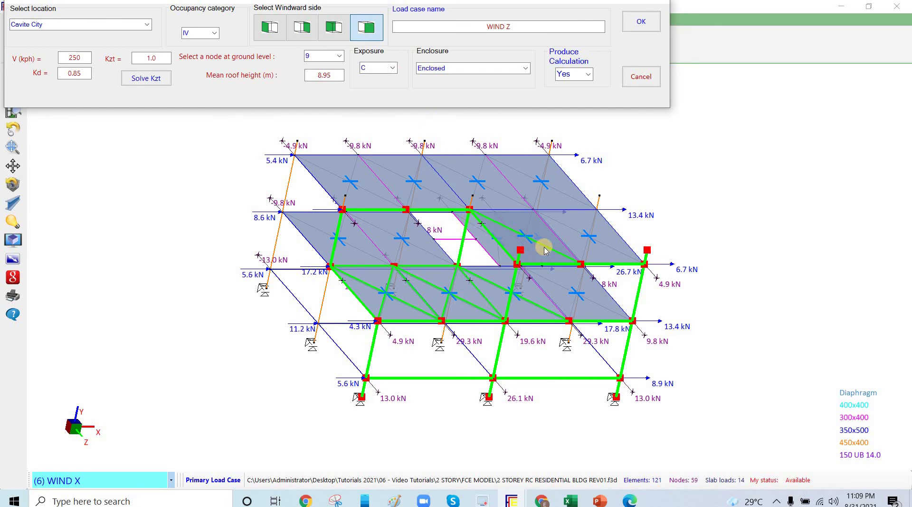
{"action": "left_click", "coordinate": [270, 29]}
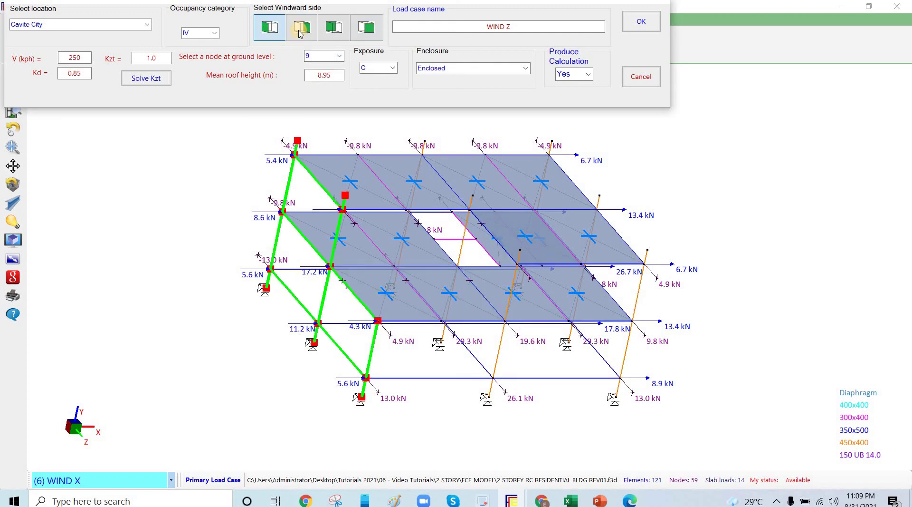
{"action": "left_click", "coordinate": [301, 30]}
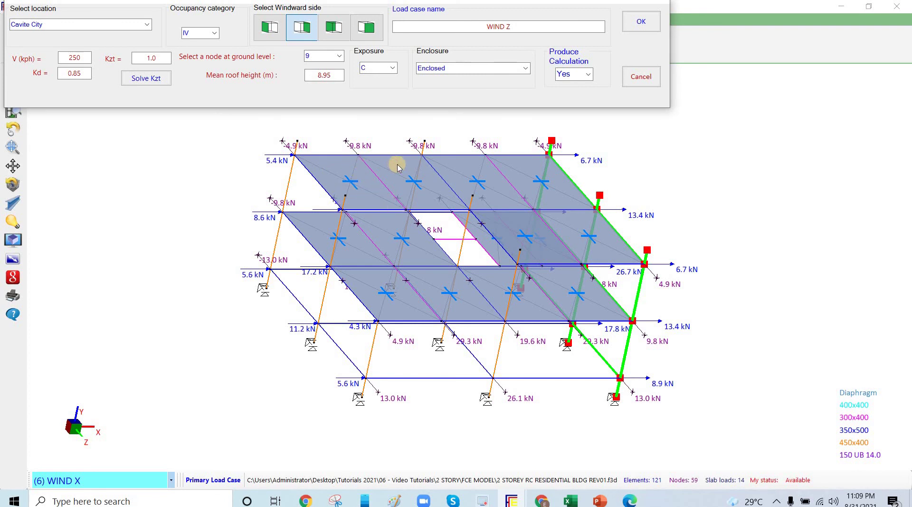
{"action": "left_click", "coordinate": [341, 215]}
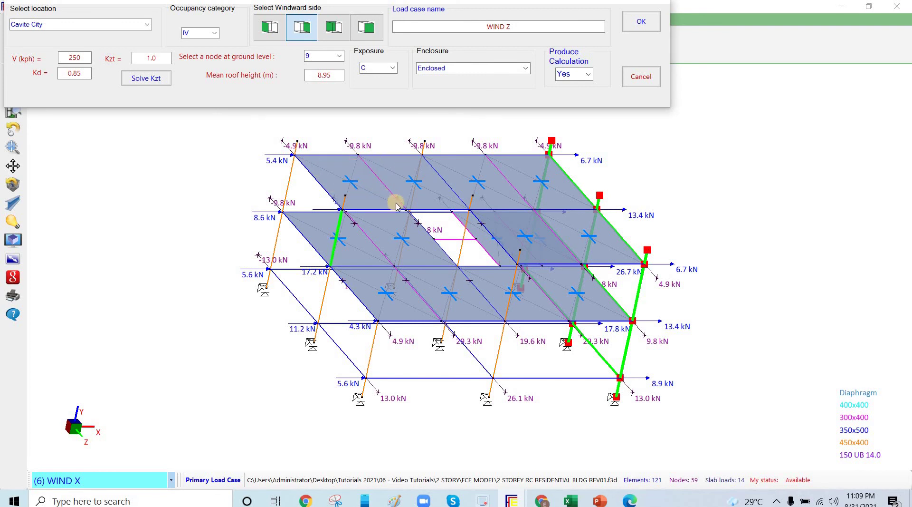
{"action": "left_click", "coordinate": [340, 209]}
{"action": "left_click", "coordinate": [376, 317]}
{"action": "left_click", "coordinate": [400, 169]}
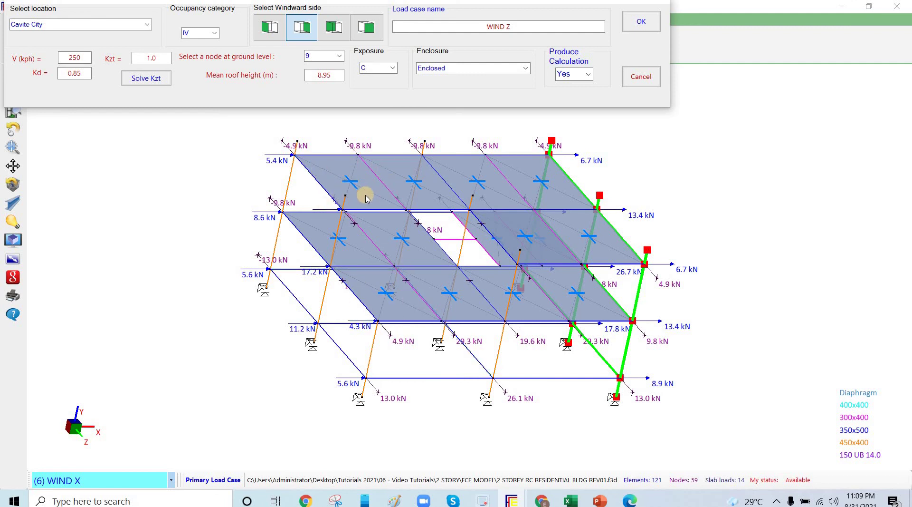
{"action": "left_click", "coordinate": [334, 29]}
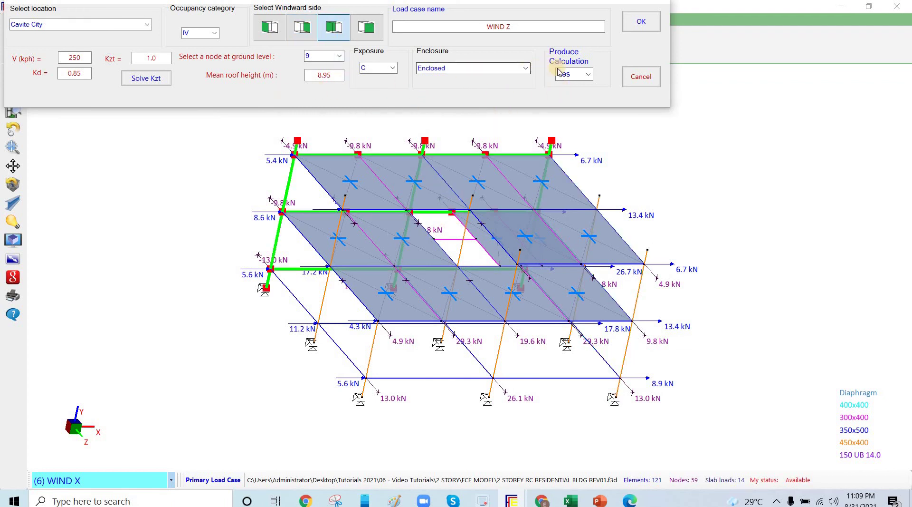
Keep calculation output set to Yes and generate the WIND Z load case
{"action": "left_click", "coordinate": [578, 82]}
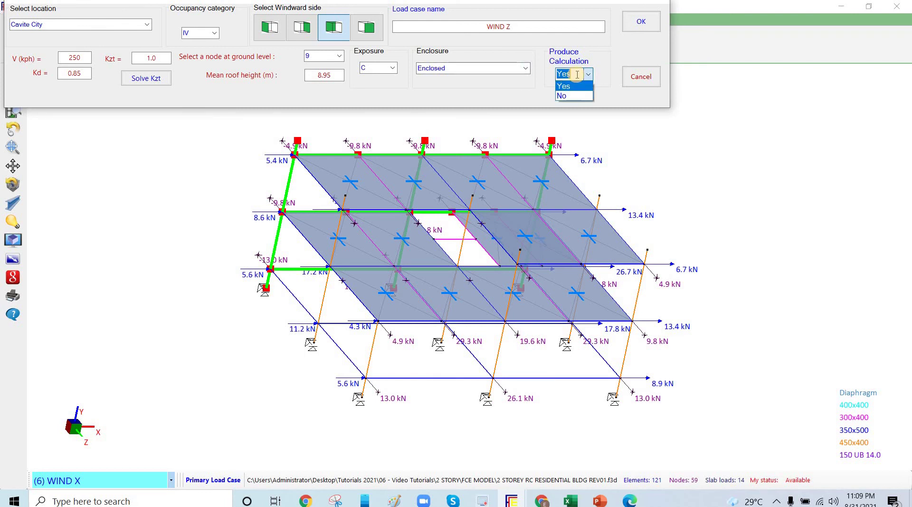
{"action": "left_click", "coordinate": [575, 88]}
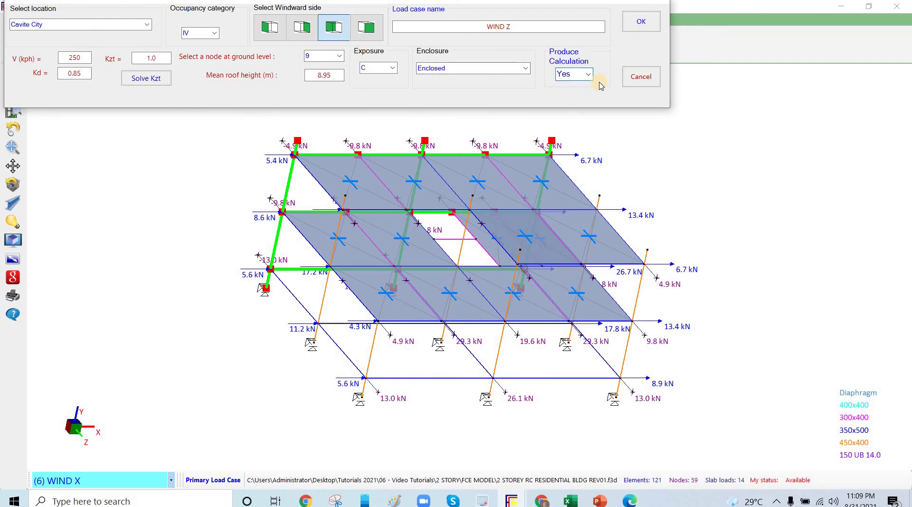
{"action": "left_click", "coordinate": [652, 24]}
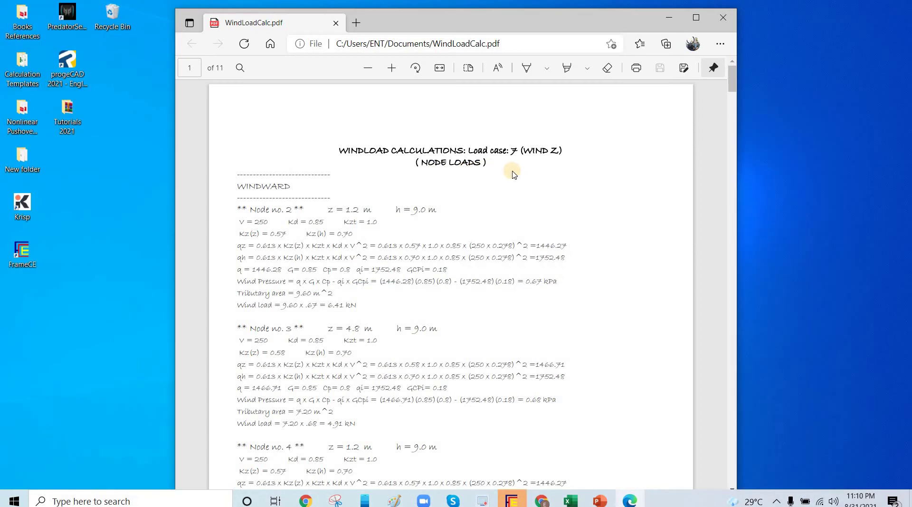
Mark the WIND Z load case title in WindLoadCalc.pdf, clear the marking, and copy the file's folder path file:///C:/Users/ENT/Documents
{"action": "left_click_drag", "start_coordinate": [575, 137], "coordinate": [513, 164]}
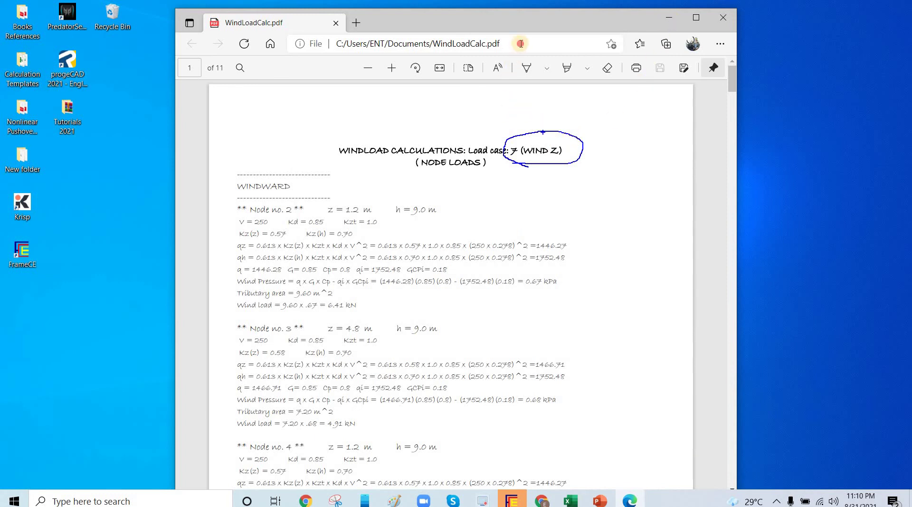
{"action": "left_click", "coordinate": [498, 44]}
{"action": "key", "text": "End"}
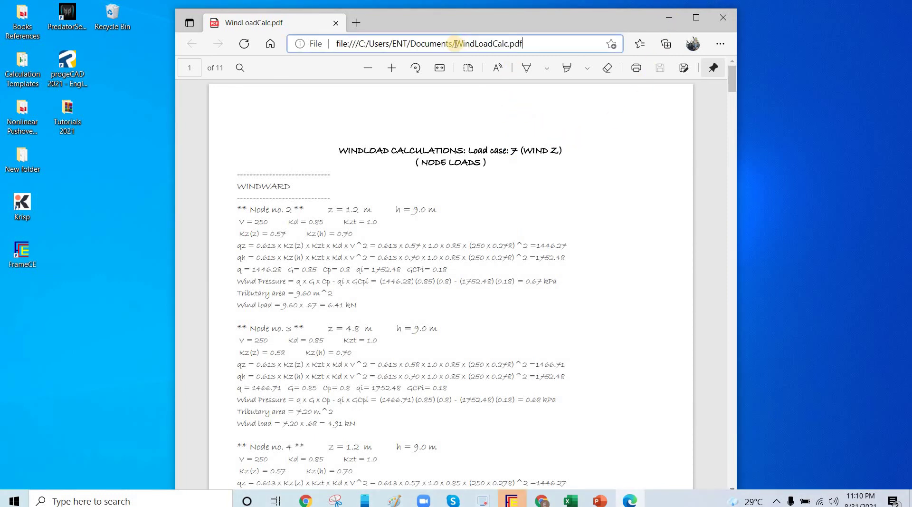
{"action": "left_click_drag", "start_coordinate": [452, 43], "coordinate": [335, 52]}
{"action": "key", "text": "ctrl+c"}
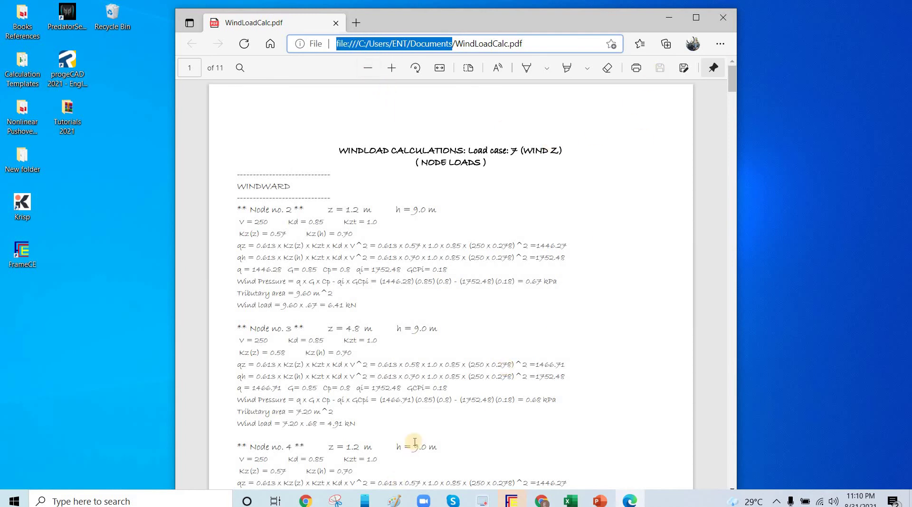
Open the copied path C:\Users\ENT\Documents in a new File Explorer window to locate WindLoadCalc
{"action": "key", "text": "super+e"}
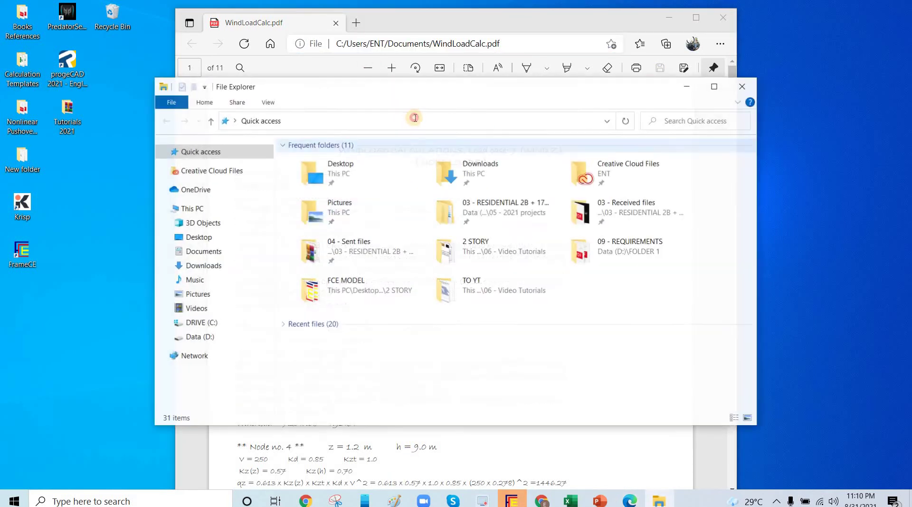
{"action": "left_click", "coordinate": [416, 120]}
{"action": "key", "text": "ctrl+v"}
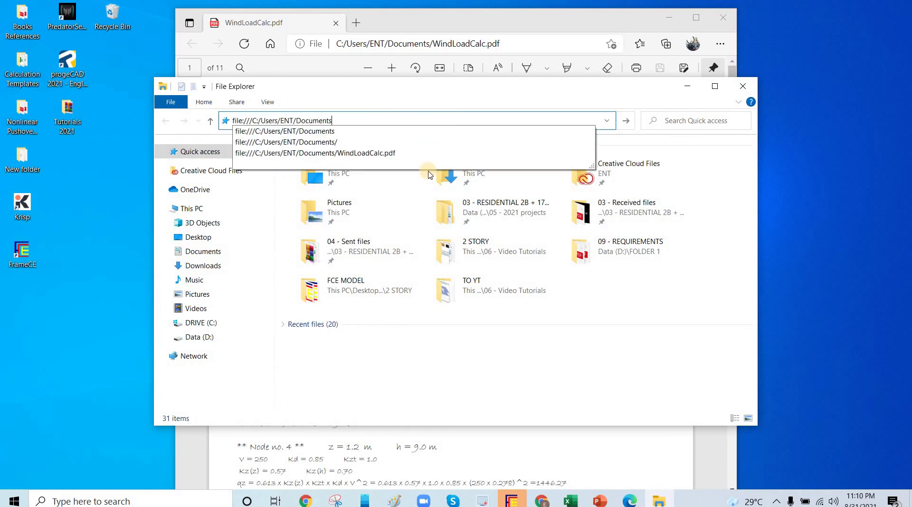
{"action": "key", "text": "Return"}
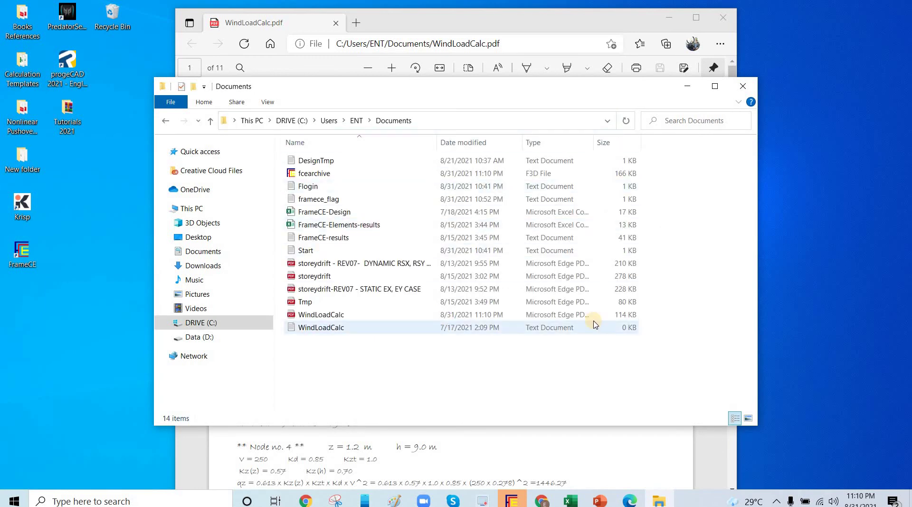
{"action": "left_click", "coordinate": [535, 315]}
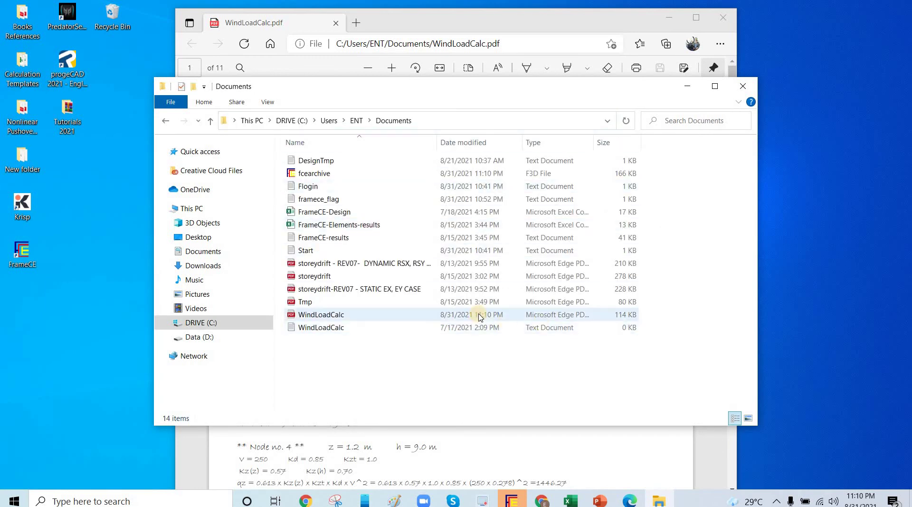
Close the open PDF report and rename the WindLoadCalc PDF in Documents as WindLoadCalc Z
{"action": "left_click", "coordinate": [721, 19]}
{"action": "left_click", "coordinate": [352, 317]}
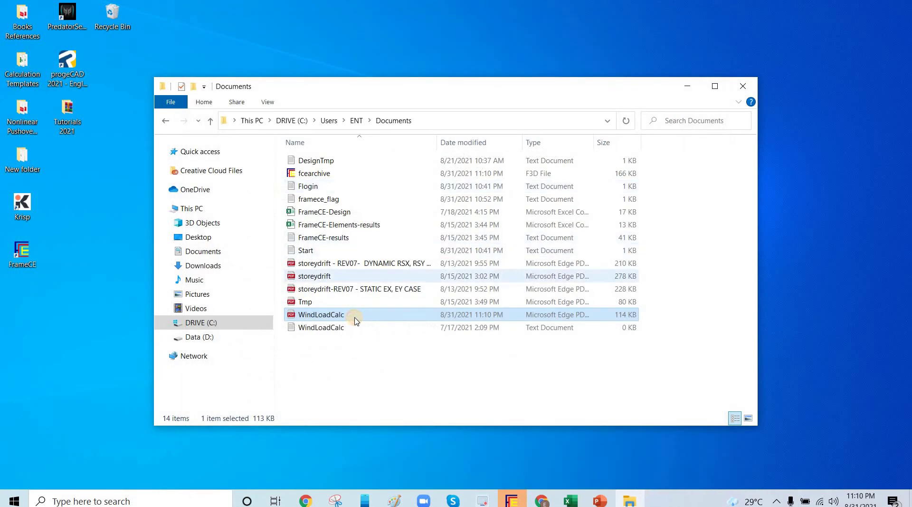
{"action": "left_click", "coordinate": [361, 314]}
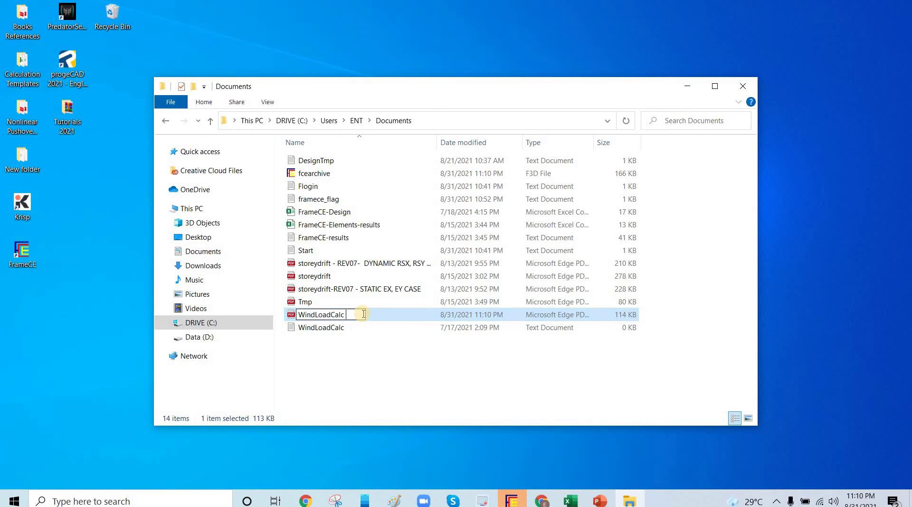
{"action": "type", "text": "Z"}
{"action": "key", "text": "Return"}
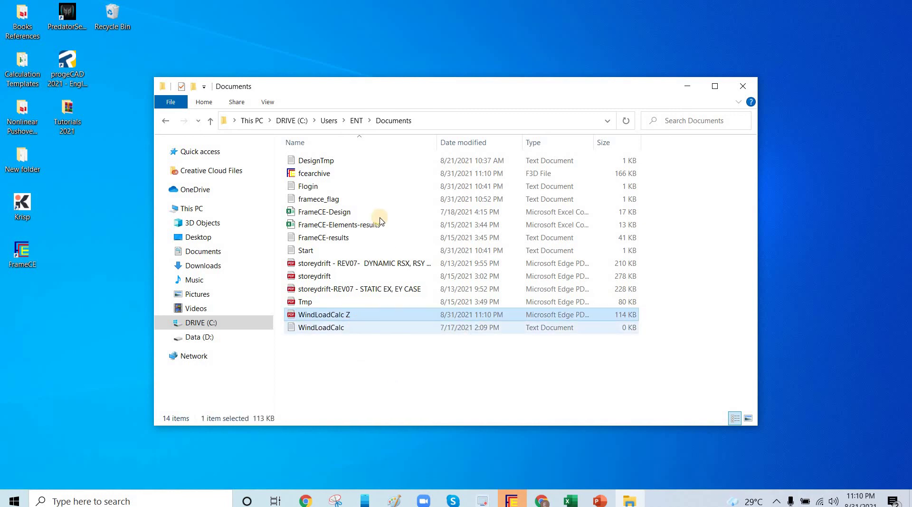
Copy WindLoadCalc Z into the Desktop folder Tutorials 2021\06 - Video Tutorials\2 STORY\ANALYSIS REPORT
{"action": "key", "text": "super+e"}
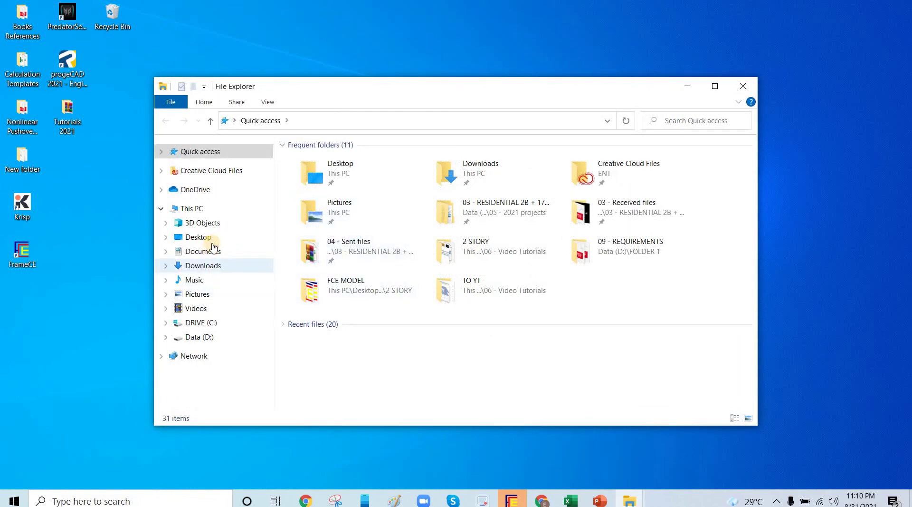
{"action": "left_click", "coordinate": [211, 238]}
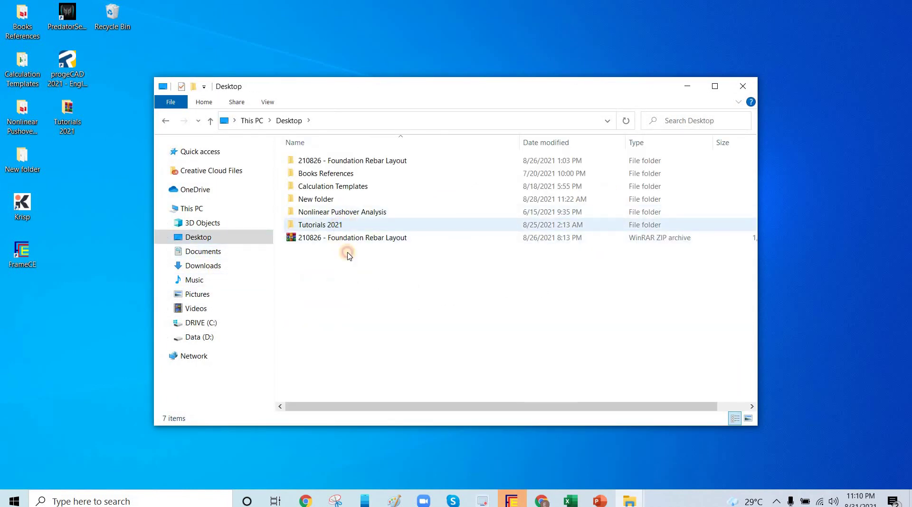
{"action": "double_click", "coordinate": [338, 225]}
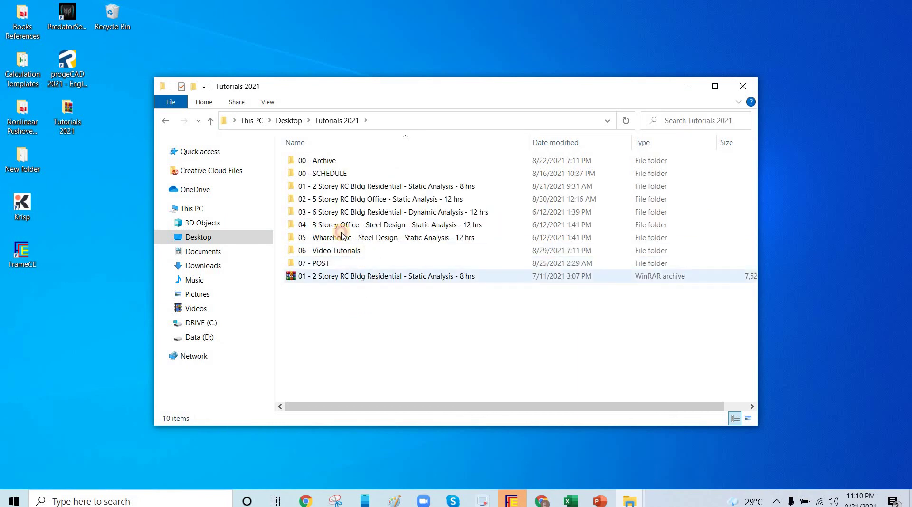
{"action": "double_click", "coordinate": [338, 250]}
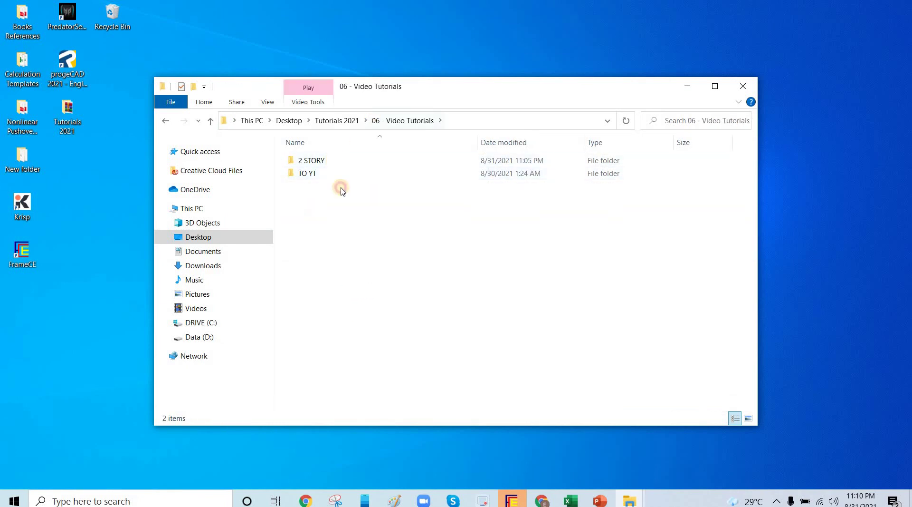
{"action": "double_click", "coordinate": [350, 159]}
{"action": "double_click", "coordinate": [343, 161]}
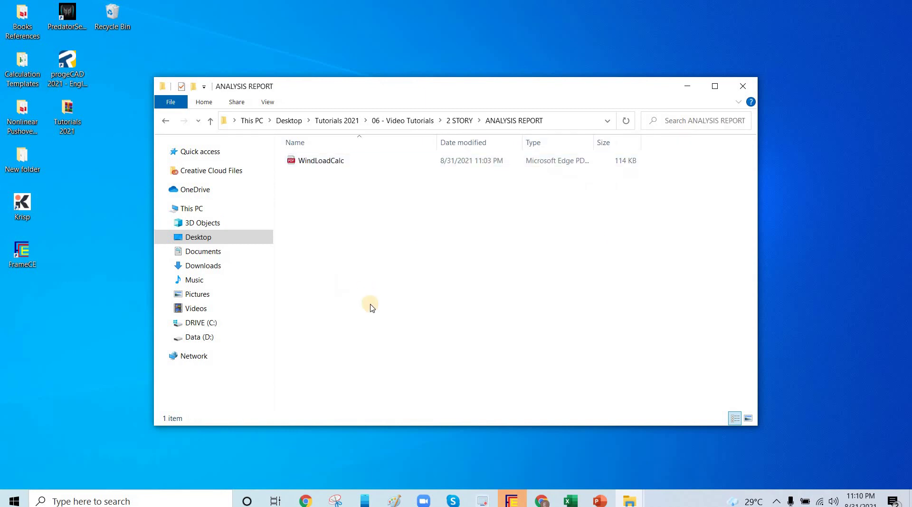
{"action": "right_click", "coordinate": [340, 220]}
{"action": "left_click", "coordinate": [359, 191]}
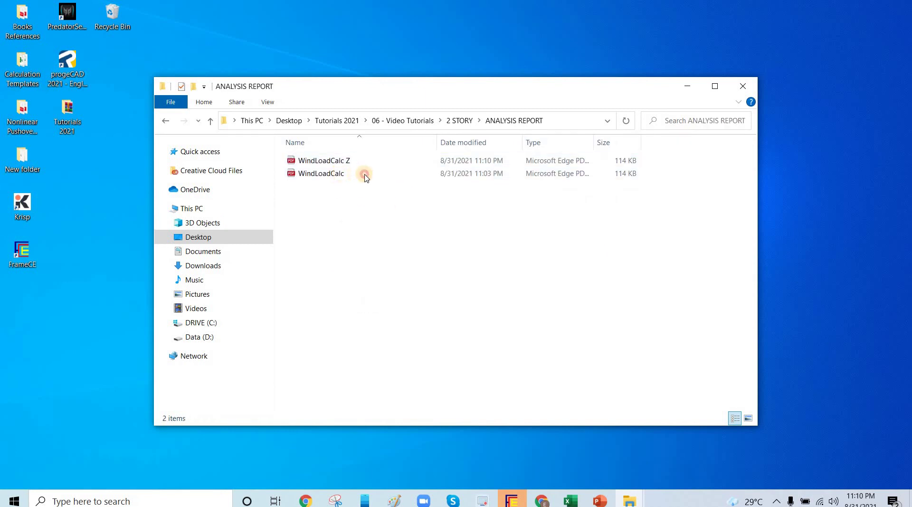
{"action": "left_click", "coordinate": [354, 177]}
{"action": "left_click", "coordinate": [354, 177]}
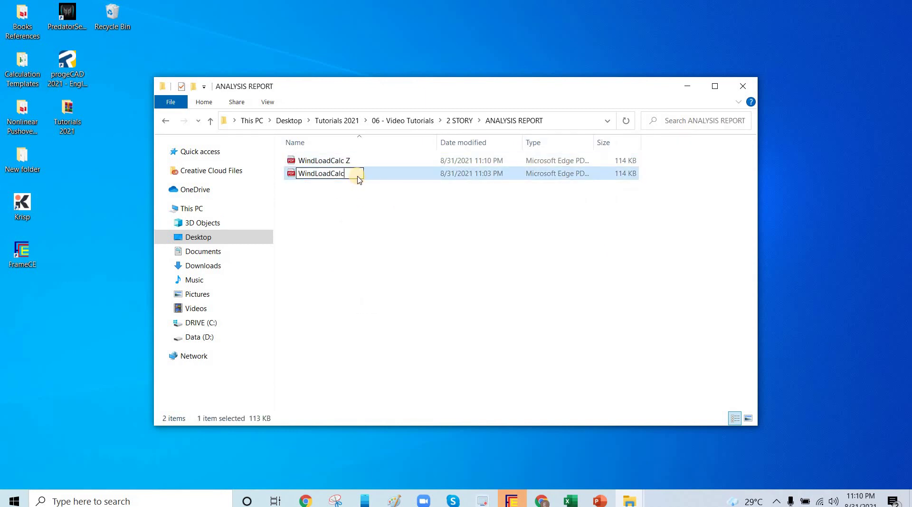
{"action": "key", "text": "BackSpace"}
{"action": "key", "text": "Escape"}
Rename the existing WindLoadCalc PDF in the ANALYSIS REPORT folder as WindLoadCalc X
{"action": "left_click", "coordinate": [363, 174]}
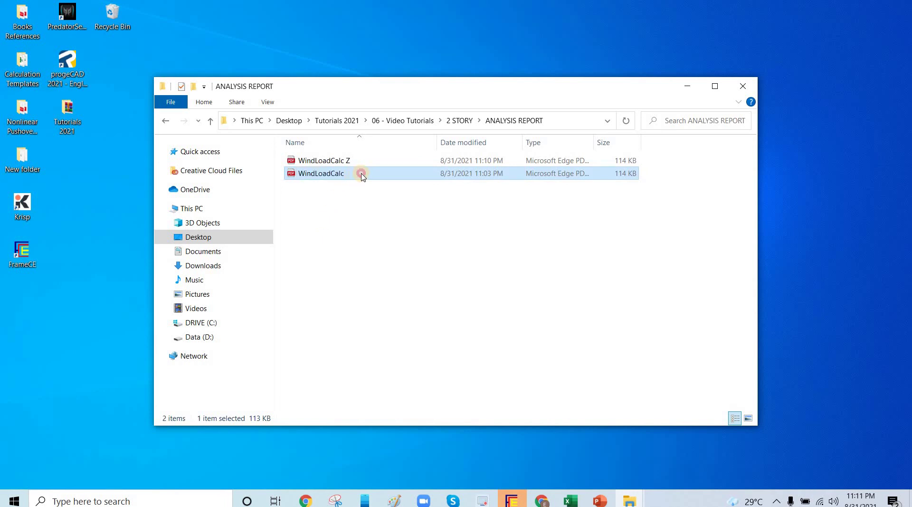
{"action": "left_click", "coordinate": [350, 173]}
{"action": "key", "text": "F2"}
{"action": "key", "text": "End"}
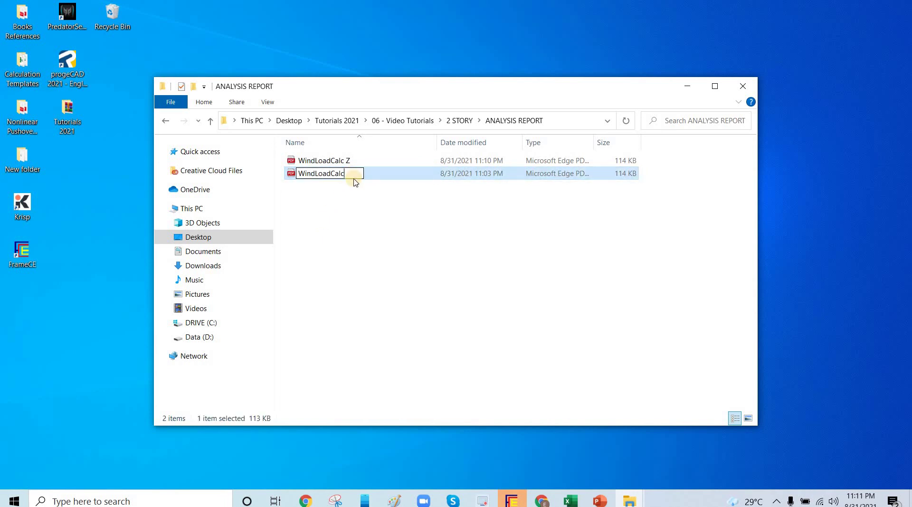
{"action": "type", "text": "X"}
{"action": "key", "text": "Return"}
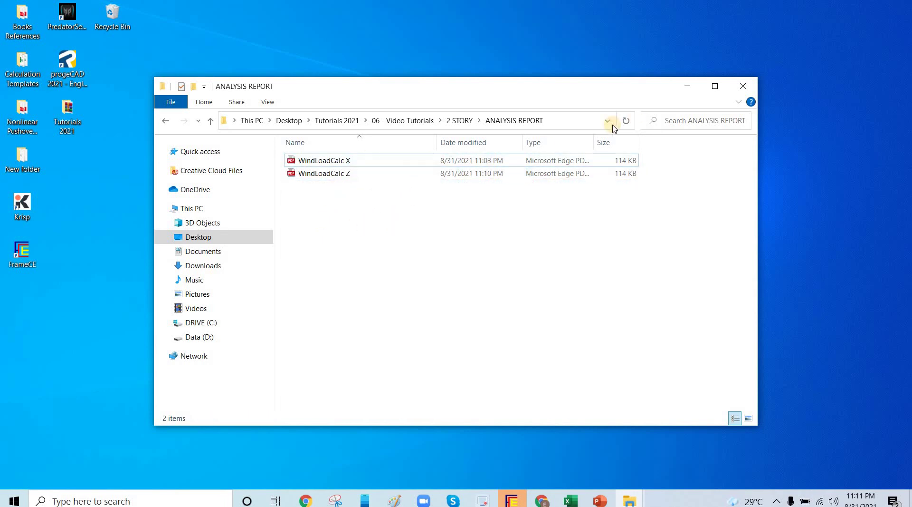
Close both File Explorer windows and switch back to the structural model in FrameCE
{"action": "left_click_drag", "start_coordinate": [574, 91], "coordinate": [562, 72]}
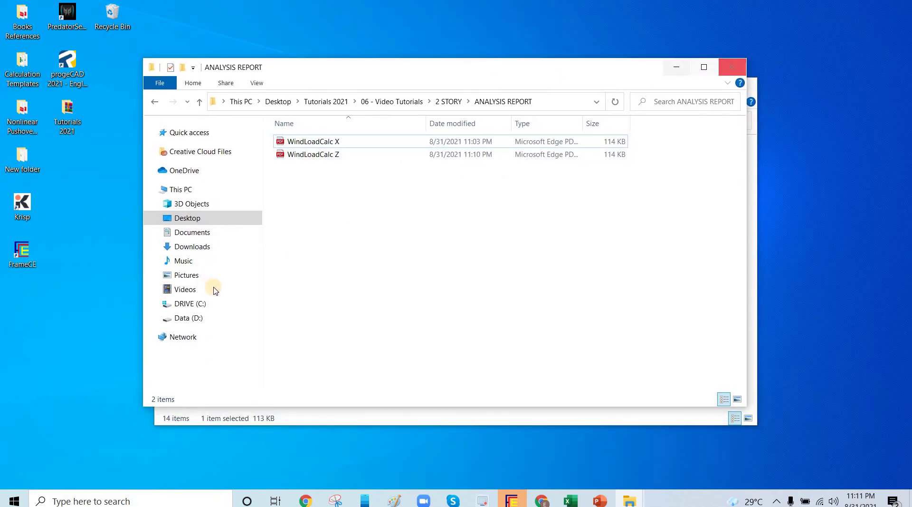
{"action": "left_click", "coordinate": [209, 219]}
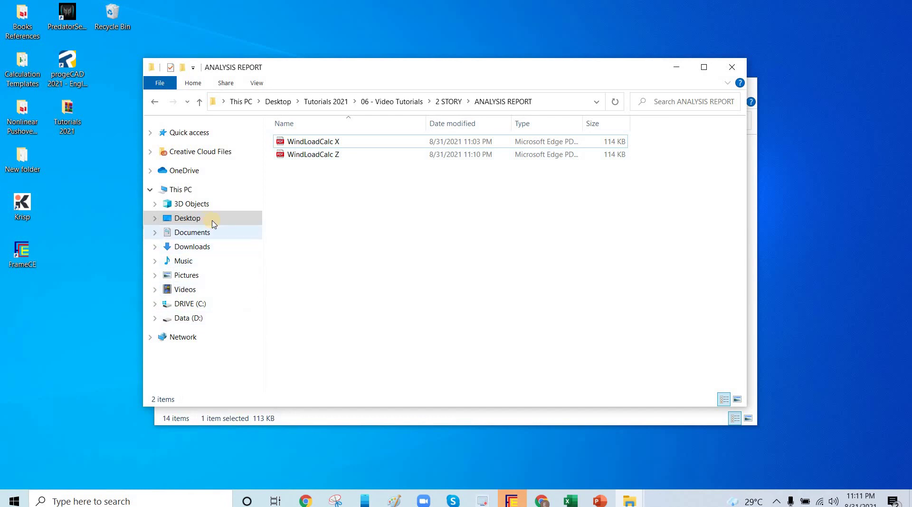
{"action": "double_click", "coordinate": [338, 205]}
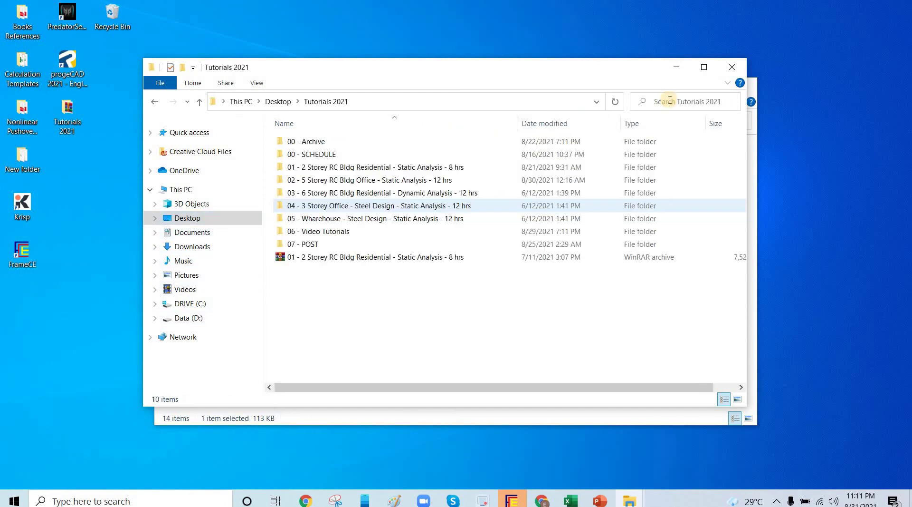
{"action": "left_click", "coordinate": [732, 67]}
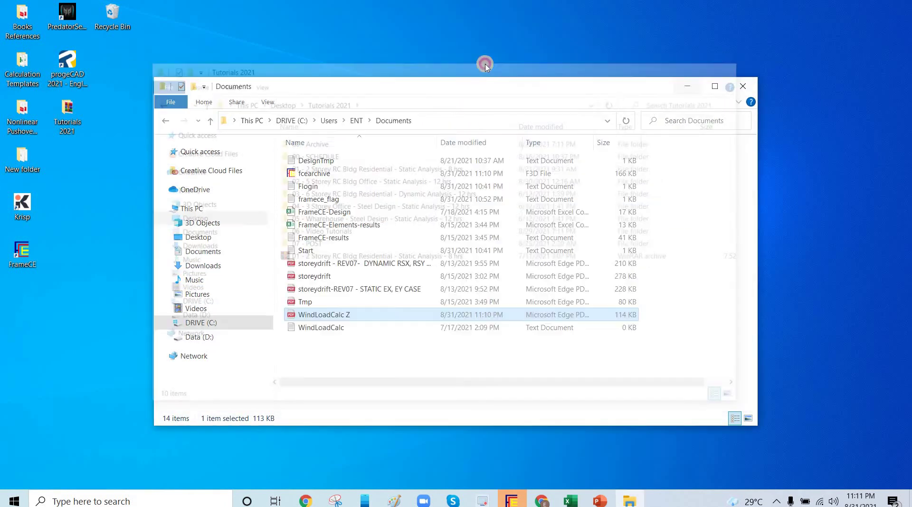
{"action": "left_click_drag", "start_coordinate": [679, 52], "coordinate": [679, 46]}
{"action": "left_click", "coordinate": [738, 60]}
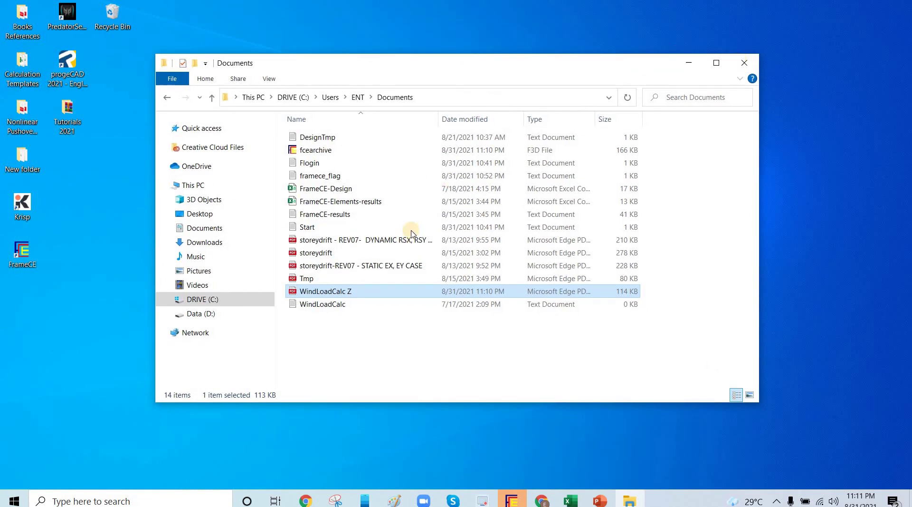
{"action": "left_click", "coordinate": [512, 495]}
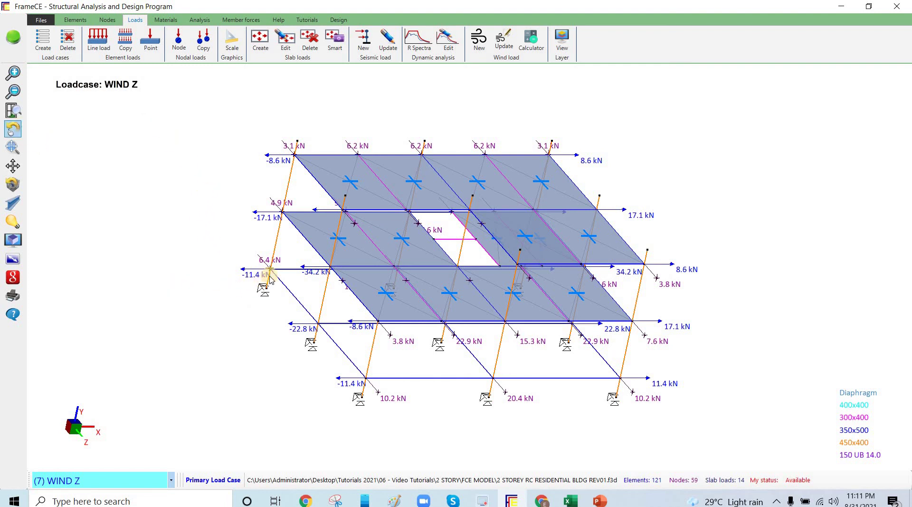
Circle the three 6.2 kN windward nodal loads along the rear edge of the upper floor
{"action": "left_click_drag", "start_coordinate": [313, 272], "coordinate": [197, 319]}
{"action": "left_click_drag", "start_coordinate": [369, 152], "coordinate": [383, 153]}
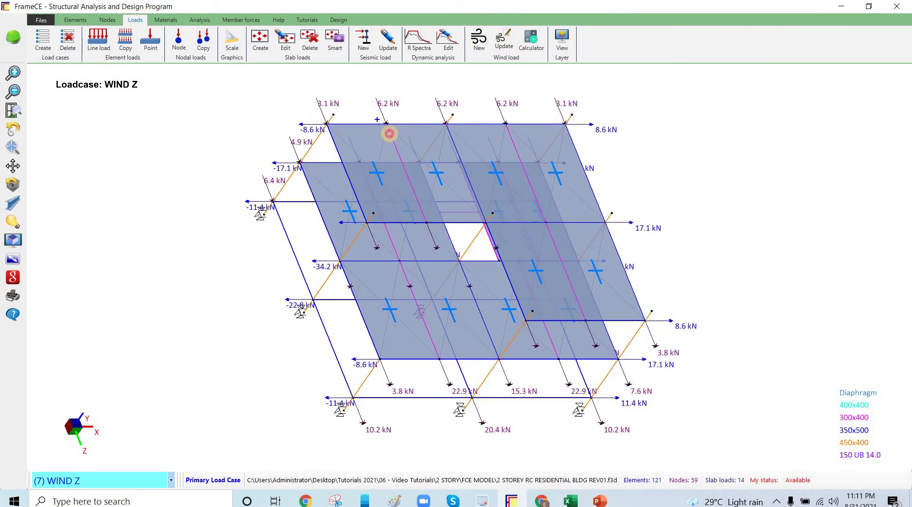
{"action": "left_click_drag", "start_coordinate": [377, 119], "coordinate": [385, 89]}
{"action": "left_click_drag", "start_coordinate": [461, 90], "coordinate": [446, 124]}
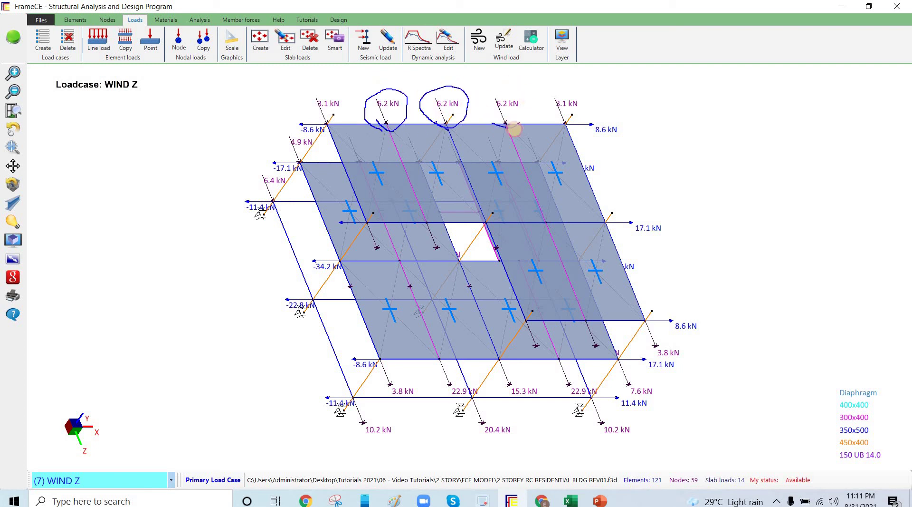
{"action": "left_click_drag", "start_coordinate": [514, 128], "coordinate": [494, 125]}
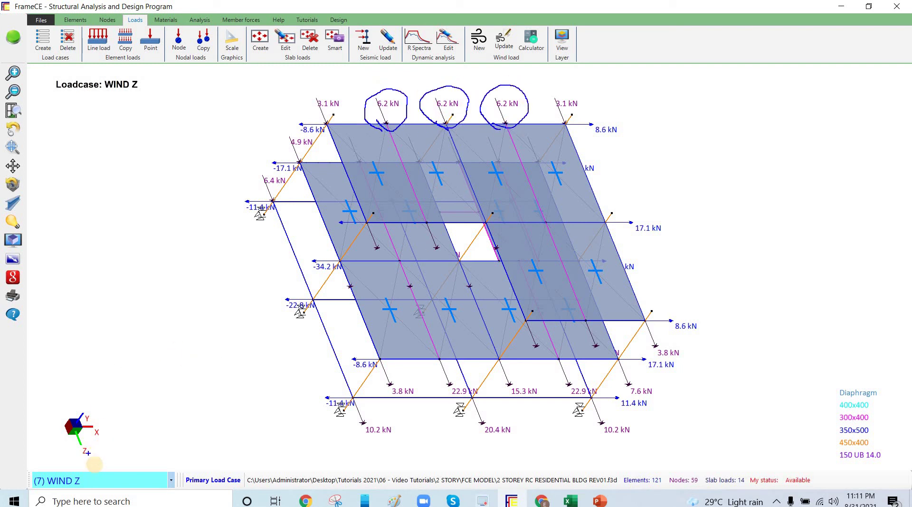
Mark the wind direction with an arrow at the Z axis, a W at the windward edge and a circle around WIND Z
{"action": "left_click_drag", "start_coordinate": [88, 453], "coordinate": [95, 465]}
{"action": "left_click_drag", "start_coordinate": [75, 457], "coordinate": [95, 447]}
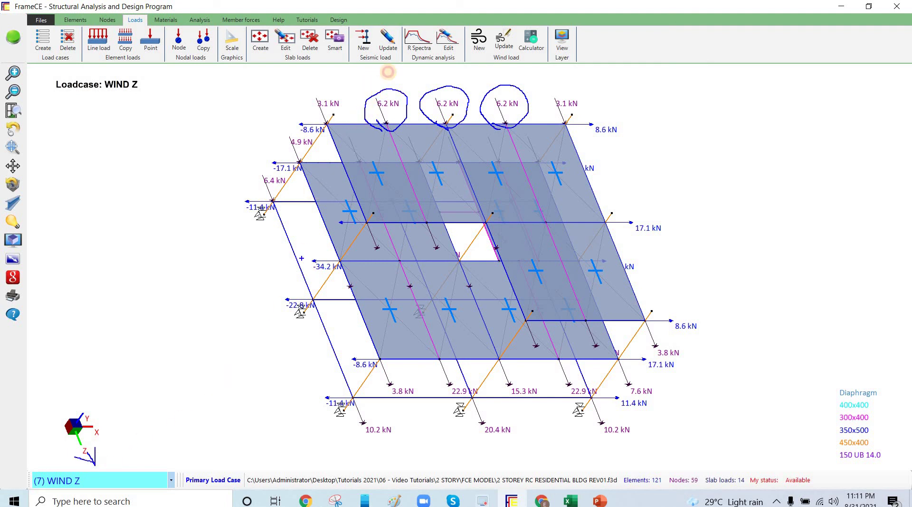
{"action": "left_click_drag", "start_coordinate": [403, 70], "coordinate": [371, 79]}
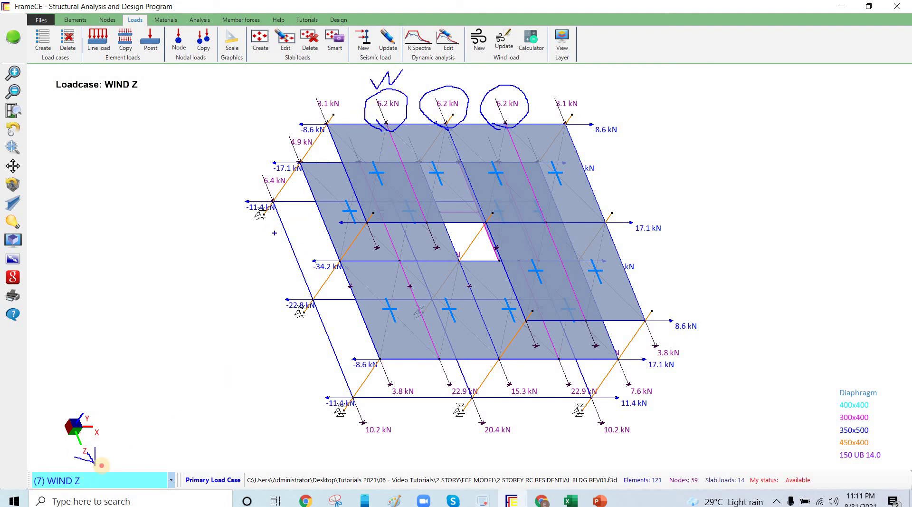
{"action": "left_click_drag", "start_coordinate": [83, 460], "coordinate": [95, 463]}
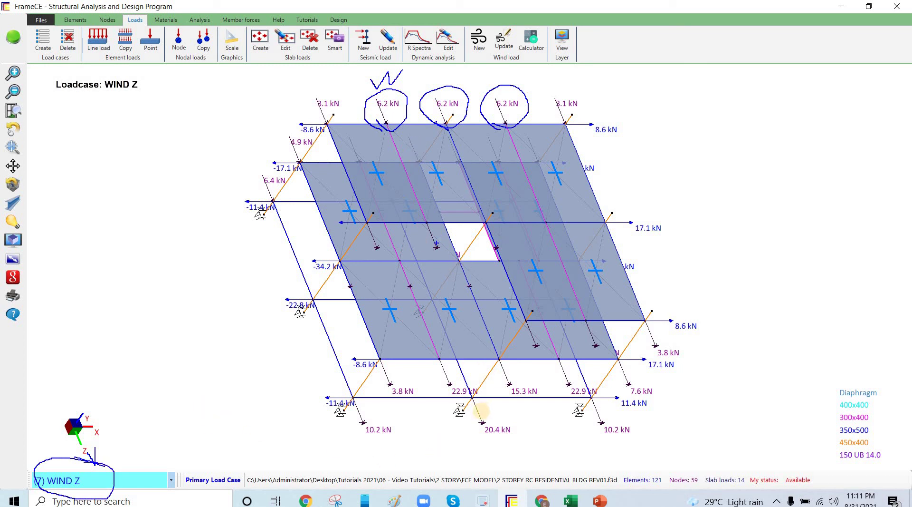
Draw arrows along the three front leeward nodal loads at the lowest beam level and label them LW
{"action": "mouse_move", "coordinate": [474, 401]}
{"action": "left_mouse_down"}
{"action": "mouse_move", "coordinate": [498, 454]}
{"action": "mouse_move", "coordinate": [474, 445]}
{"action": "left_mouse_up"}
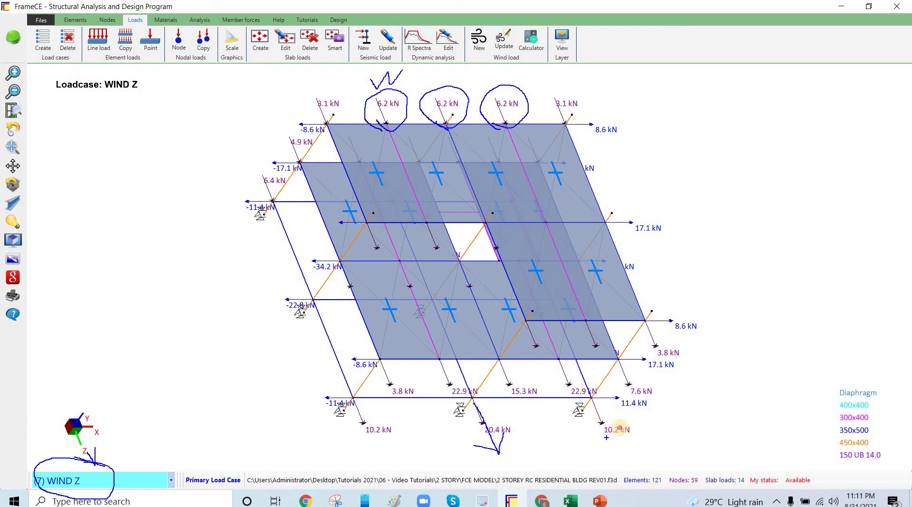
{"action": "left_click_drag", "start_coordinate": [620, 427], "coordinate": [596, 438]}
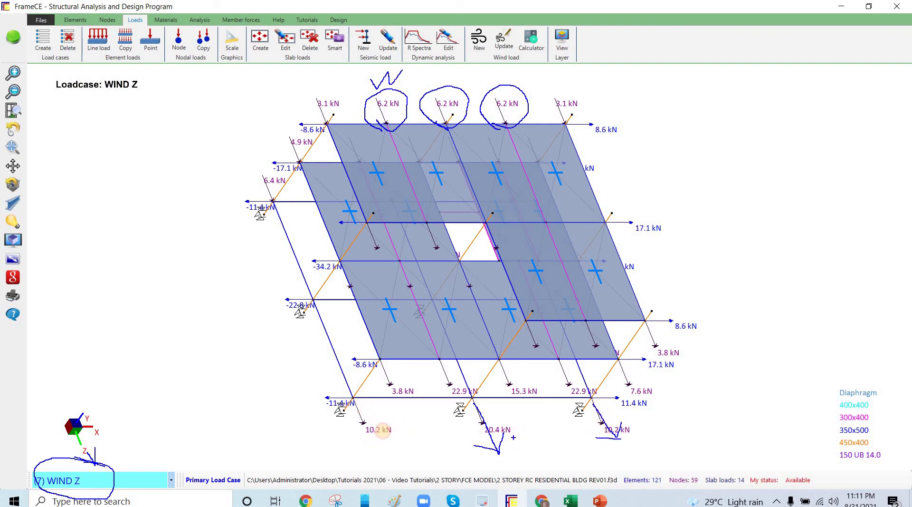
{"action": "left_click_drag", "start_coordinate": [354, 403], "coordinate": [432, 456]}
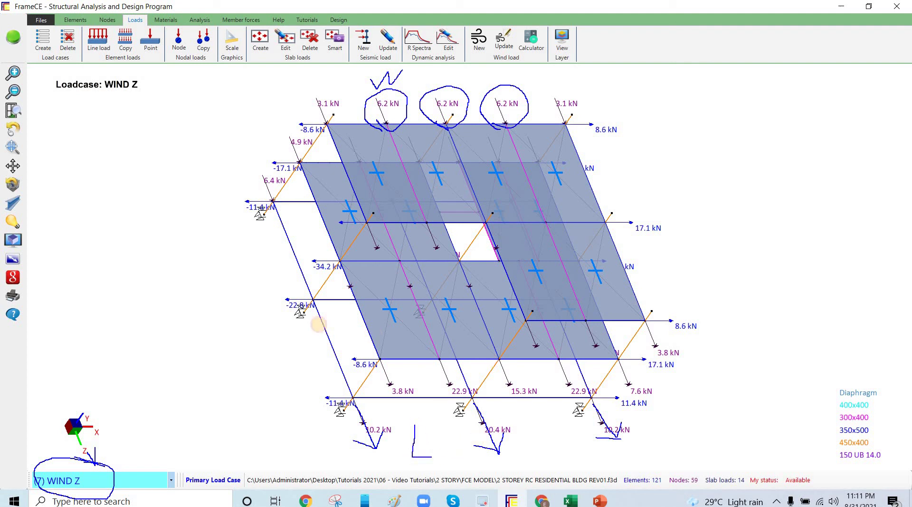
Draw outward arrows at the two side edges of the model parallel to the wind and label each one SW
{"action": "mouse_move", "coordinate": [339, 261]}
{"action": "left_mouse_down"}
{"action": "mouse_move", "coordinate": [271, 257]}
{"action": "mouse_move", "coordinate": [277, 265]}
{"action": "left_mouse_up"}
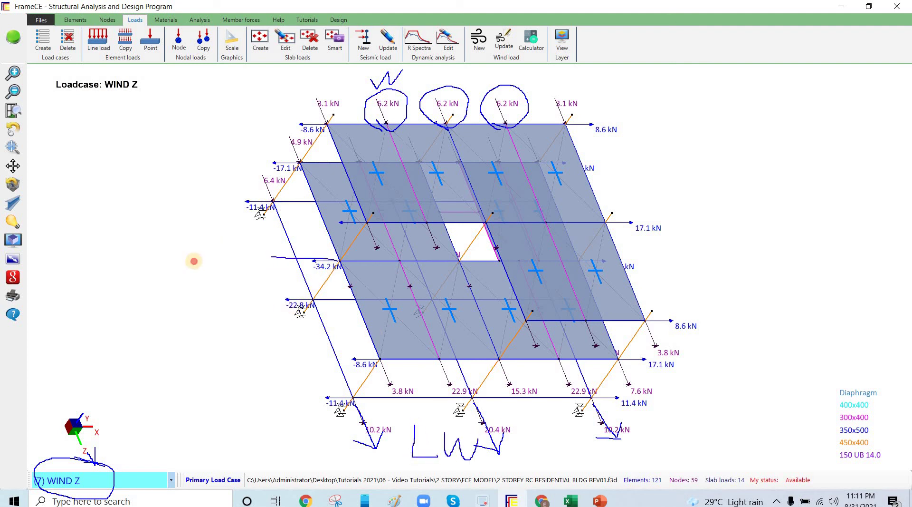
{"action": "left_click_drag", "start_coordinate": [194, 261], "coordinate": [179, 281]}
{"action": "left_click_drag", "start_coordinate": [216, 258], "coordinate": [268, 253]}
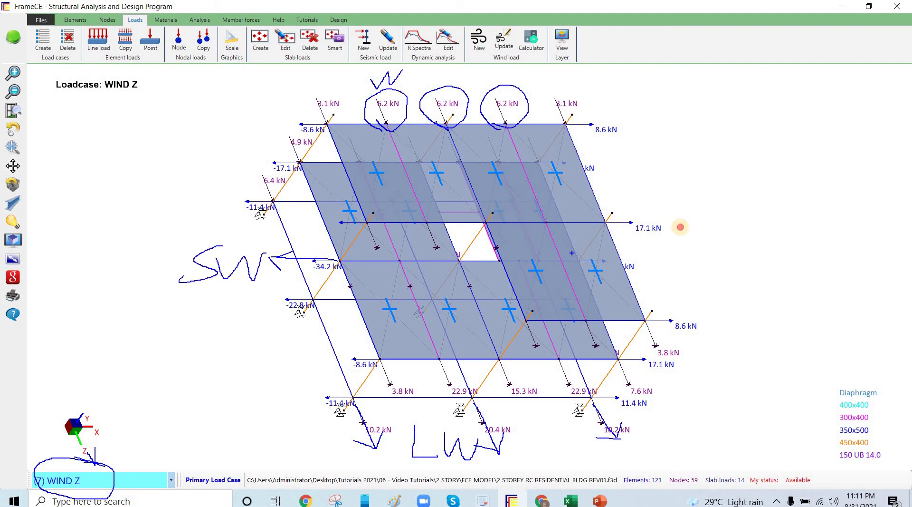
{"action": "left_click_drag", "start_coordinate": [610, 234], "coordinate": [688, 226]}
{"action": "mouse_move", "coordinate": [665, 212]}
{"action": "left_mouse_down"}
{"action": "mouse_move", "coordinate": [688, 226]}
{"action": "mouse_move", "coordinate": [672, 241]}
{"action": "mouse_move", "coordinate": [694, 250]}
{"action": "left_mouse_up"}
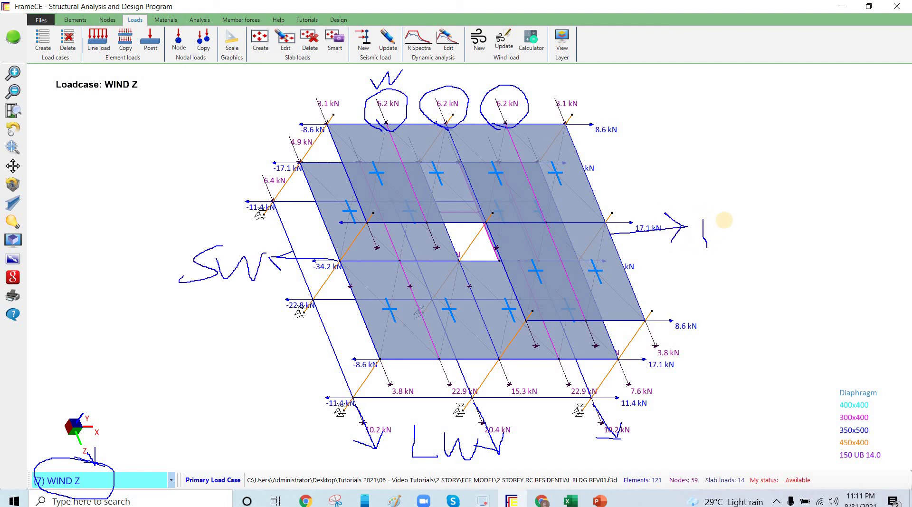
{"action": "mouse_move", "coordinate": [716, 220]}
{"action": "left_mouse_down"}
{"action": "mouse_move", "coordinate": [702, 220]}
{"action": "mouse_move", "coordinate": [761, 225]}
{"action": "left_mouse_up"}
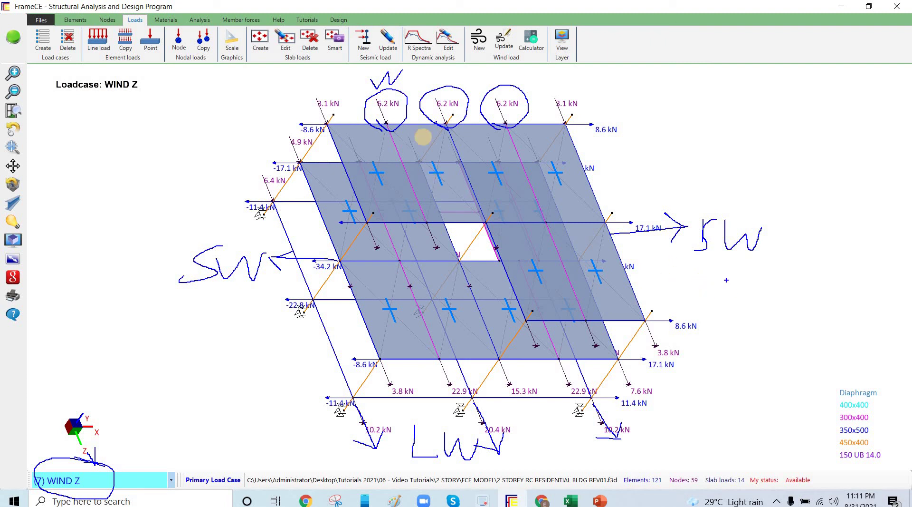
Complete the windward edge label as WW and clear all annotations from the WIND Z view
{"action": "left_click_drag", "start_coordinate": [414, 77], "coordinate": [451, 72]}
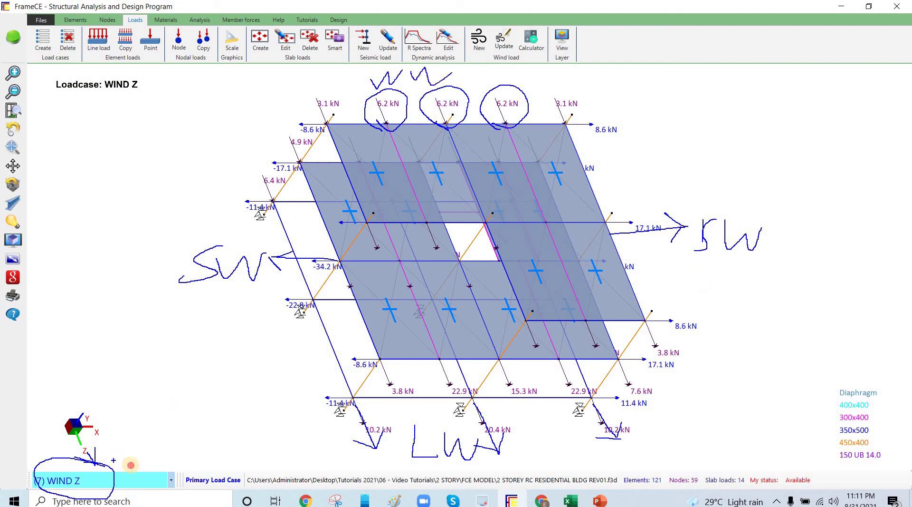
{"action": "mouse_move", "coordinate": [113, 460]}
{"action": "left_mouse_down"}
{"action": "mouse_move", "coordinate": [155, 415]}
{"action": "mouse_move", "coordinate": [126, 463]}
{"action": "left_mouse_up"}
{"action": "key", "text": "Escape"}
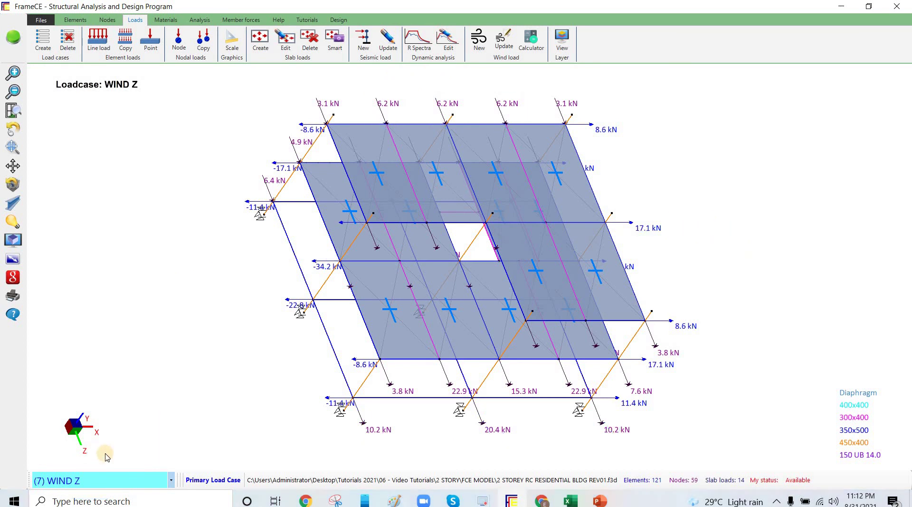
Display the WIND X load case on the structural model
{"action": "left_click", "coordinate": [130, 481]}
{"action": "left_click", "coordinate": [106, 449]}
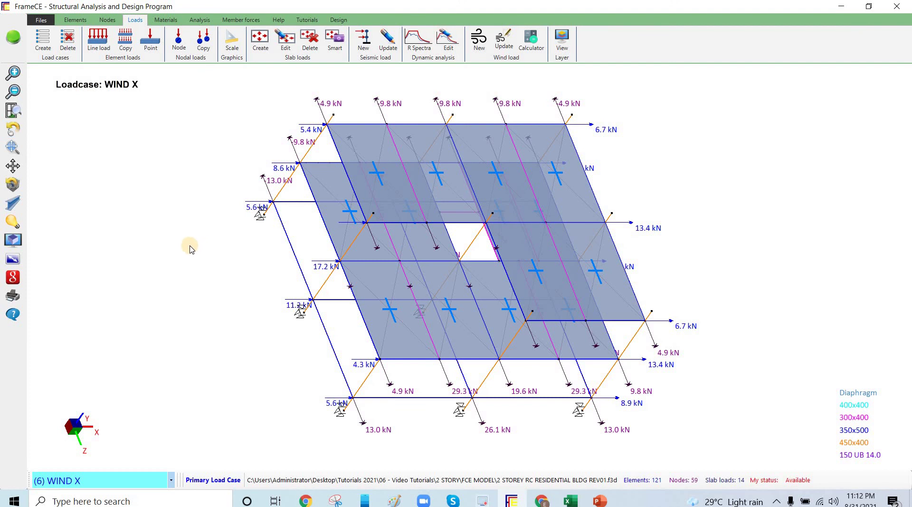
{"action": "left_click_drag", "start_coordinate": [188, 245], "coordinate": [240, 289]}
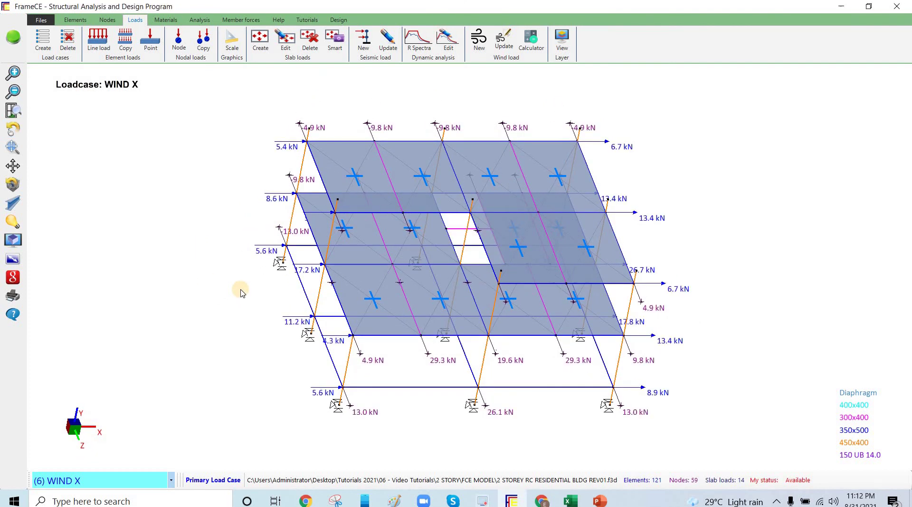
Draw an arrow into the windward side labelled WW and an outward arrow on the opposite leeward side labelled LW
{"action": "left_click_drag", "start_coordinate": [315, 252], "coordinate": [290, 270]}
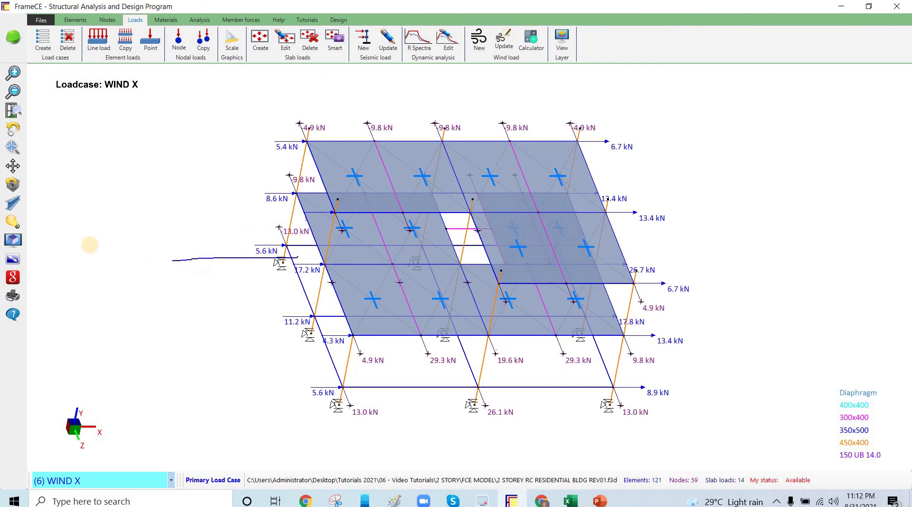
{"action": "mouse_move", "coordinate": [86, 241]}
{"action": "left_mouse_down"}
{"action": "mouse_move", "coordinate": [201, 232]}
{"action": "mouse_move", "coordinate": [244, 214]}
{"action": "left_mouse_up"}
{"action": "left_click_drag", "start_coordinate": [618, 222], "coordinate": [717, 214]}
{"action": "mouse_move", "coordinate": [705, 194]}
{"action": "left_mouse_down"}
{"action": "mouse_move", "coordinate": [709, 222]}
{"action": "mouse_move", "coordinate": [757, 230]}
{"action": "mouse_move", "coordinate": [810, 208]}
{"action": "left_mouse_up"}
{"action": "left_click_drag", "start_coordinate": [757, 230], "coordinate": [810, 210]}
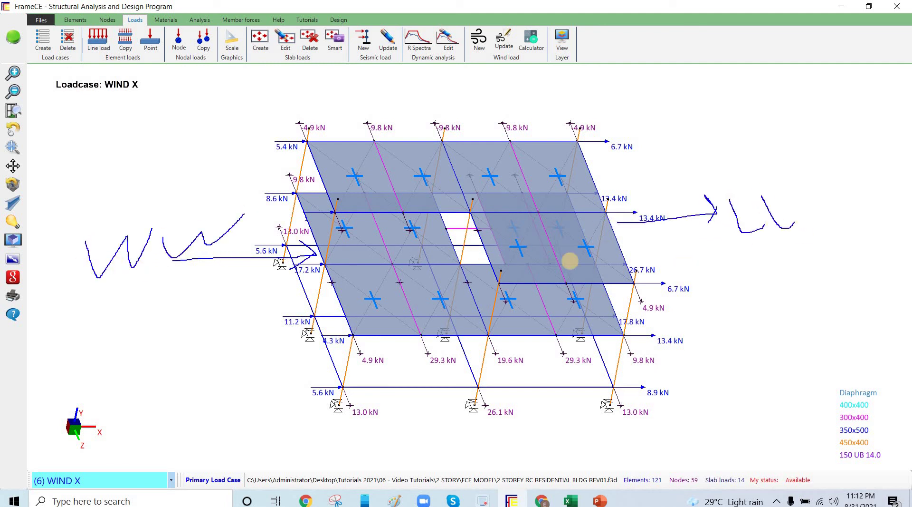
Draw outward arrows at the front and rear edges of the building and label both SW
{"action": "left_click_drag", "start_coordinate": [466, 393], "coordinate": [497, 437]}
{"action": "mouse_move", "coordinate": [463, 432]}
{"action": "left_mouse_down"}
{"action": "mouse_move", "coordinate": [507, 414]}
{"action": "mouse_move", "coordinate": [537, 432]}
{"action": "mouse_move", "coordinate": [523, 448]}
{"action": "left_mouse_up"}
{"action": "left_click_drag", "start_coordinate": [564, 426], "coordinate": [592, 441]}
{"action": "mouse_move", "coordinate": [444, 111]}
{"action": "left_mouse_down"}
{"action": "mouse_move", "coordinate": [434, 98]}
{"action": "mouse_move", "coordinate": [457, 99]}
{"action": "left_mouse_up"}
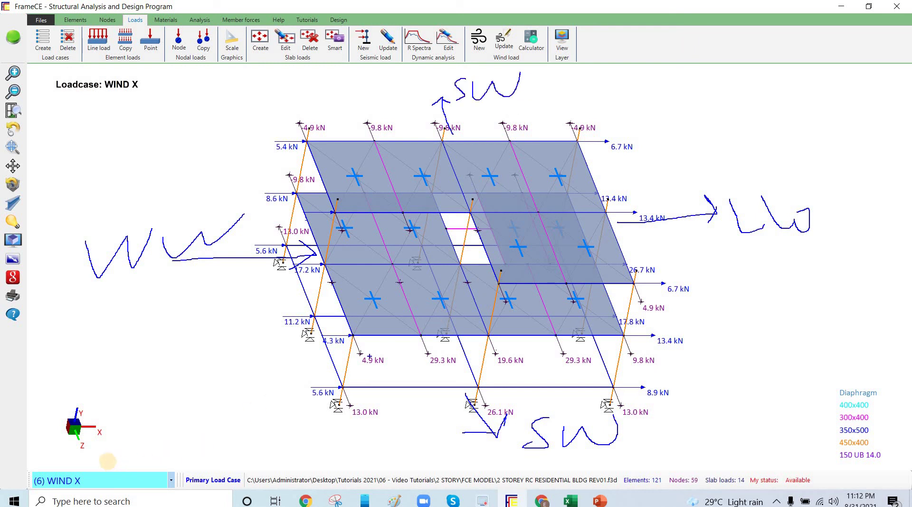
Circle the WIND X load case name and clear all annotations from the model view
{"action": "left_click_drag", "start_coordinate": [143, 483], "coordinate": [126, 456]}
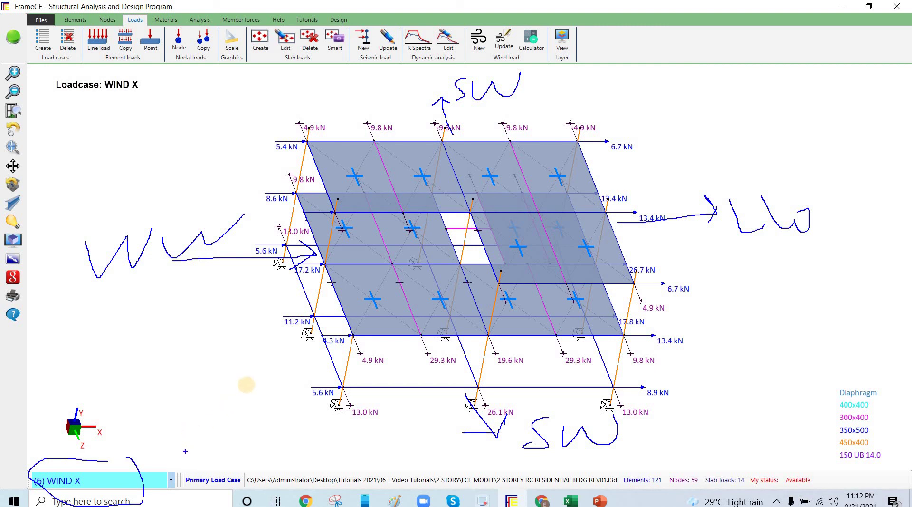
{"action": "key", "text": "Escape"}
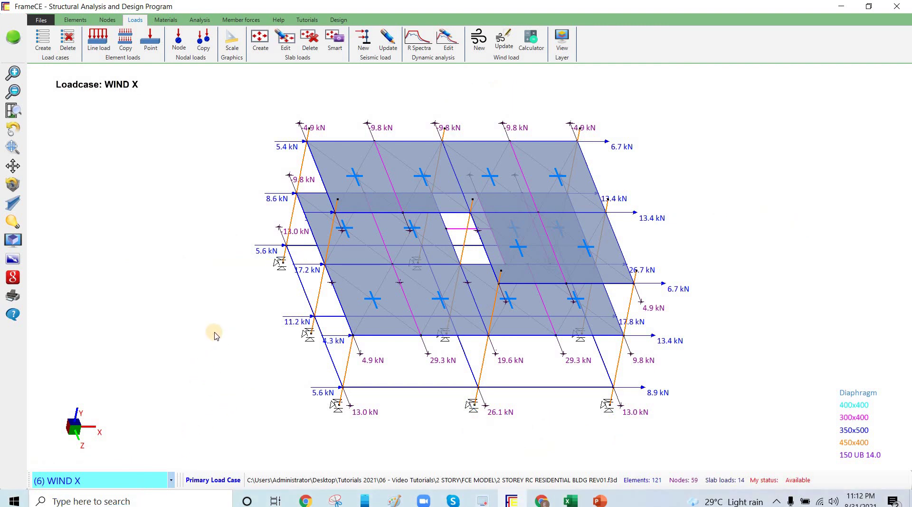
{"action": "scroll", "coordinate": [528, 409], "scroll_direction": "down", "scroll_amount": 1}
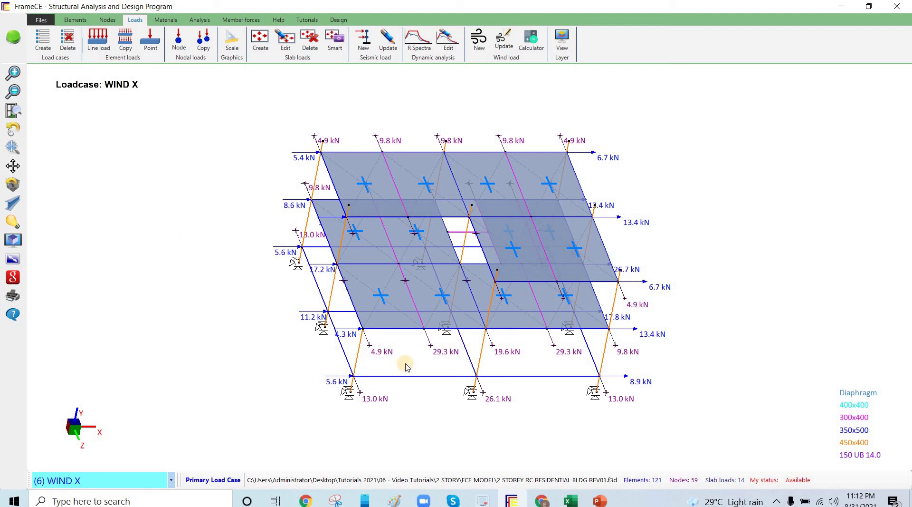
{"action": "left_click", "coordinate": [482, 502]}
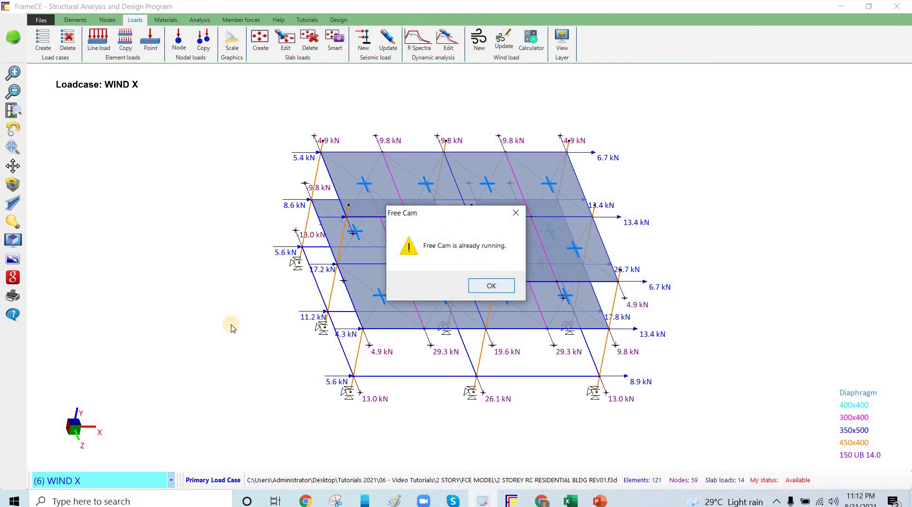
{"action": "key", "text": "Return"}
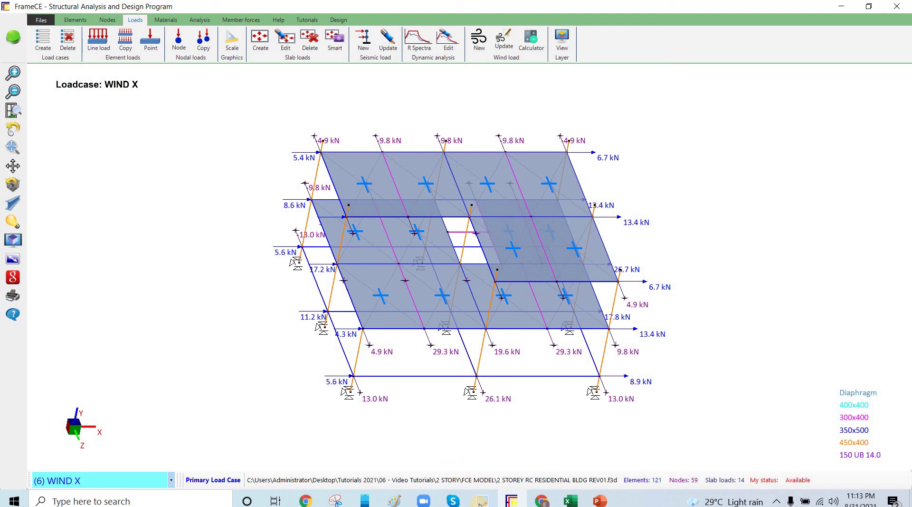
{"action": "right_click", "coordinate": [196, 283]}
{"action": "left_click", "coordinate": [254, 372]}
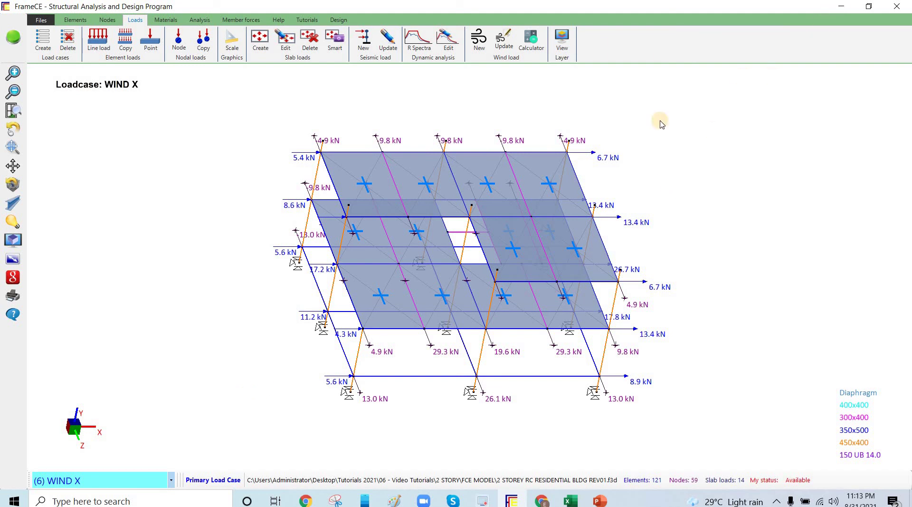
Minimise the FrameCE window and refresh the desktop twice
{"action": "left_click", "coordinate": [842, 6]}
{"action": "right_click", "coordinate": [504, 153]}
{"action": "left_click", "coordinate": [523, 189]}
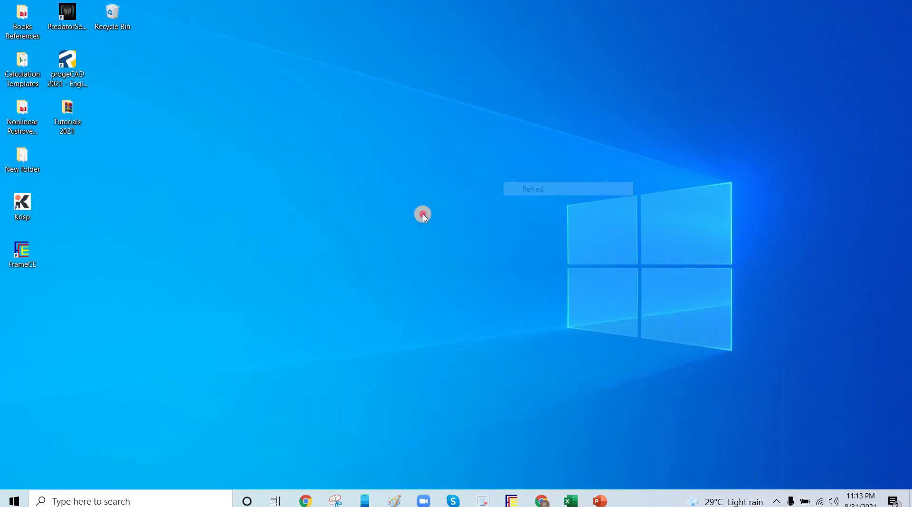
{"action": "right_click", "coordinate": [451, 173]}
{"action": "left_click", "coordinate": [464, 209]}
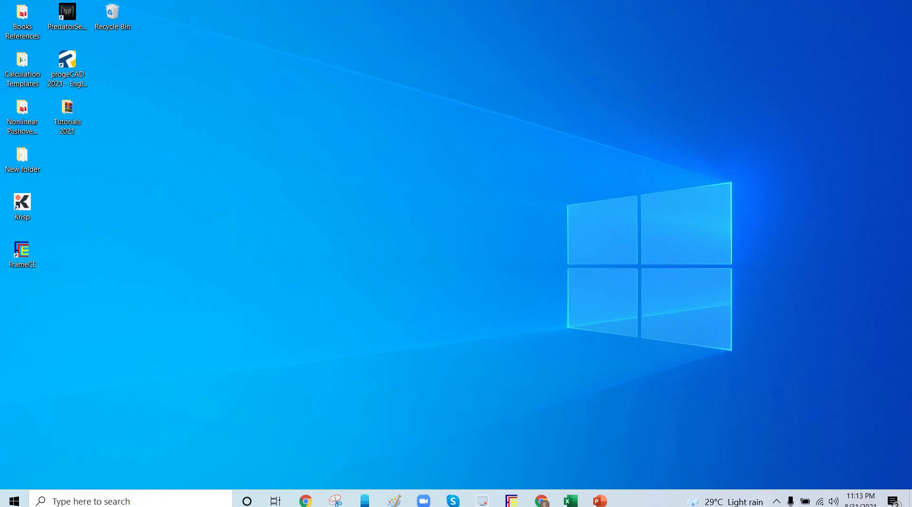
{"action": "left_click", "coordinate": [501, 281]}
{"action": "left_click", "coordinate": [464, 404]}
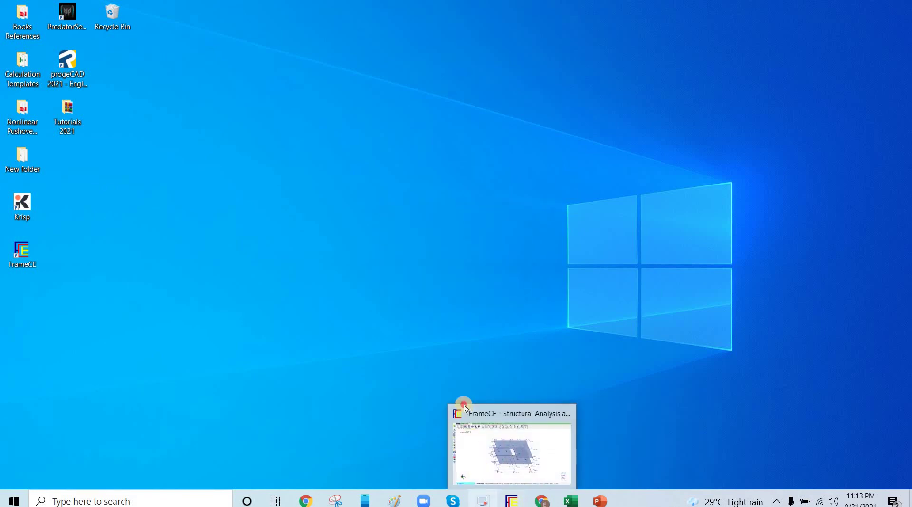